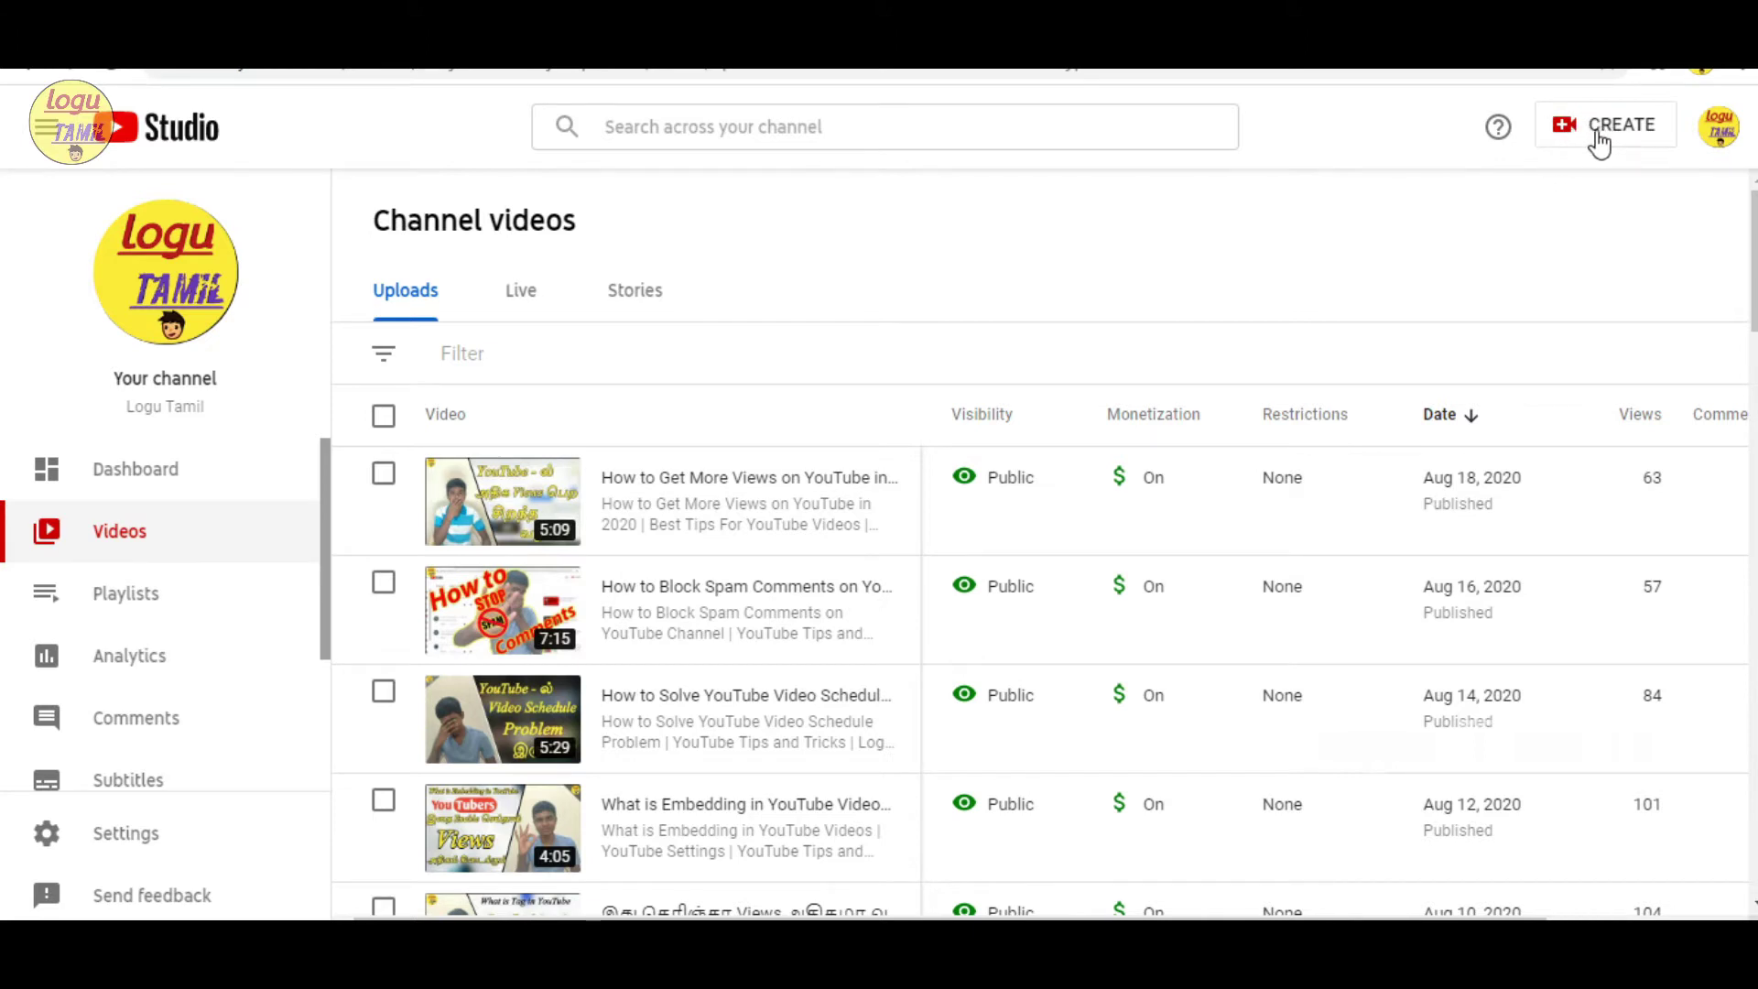
Step: Start a new video upload with the file "how to set i card in youtube videos in tamil" from Documents
left_click(1597, 142)
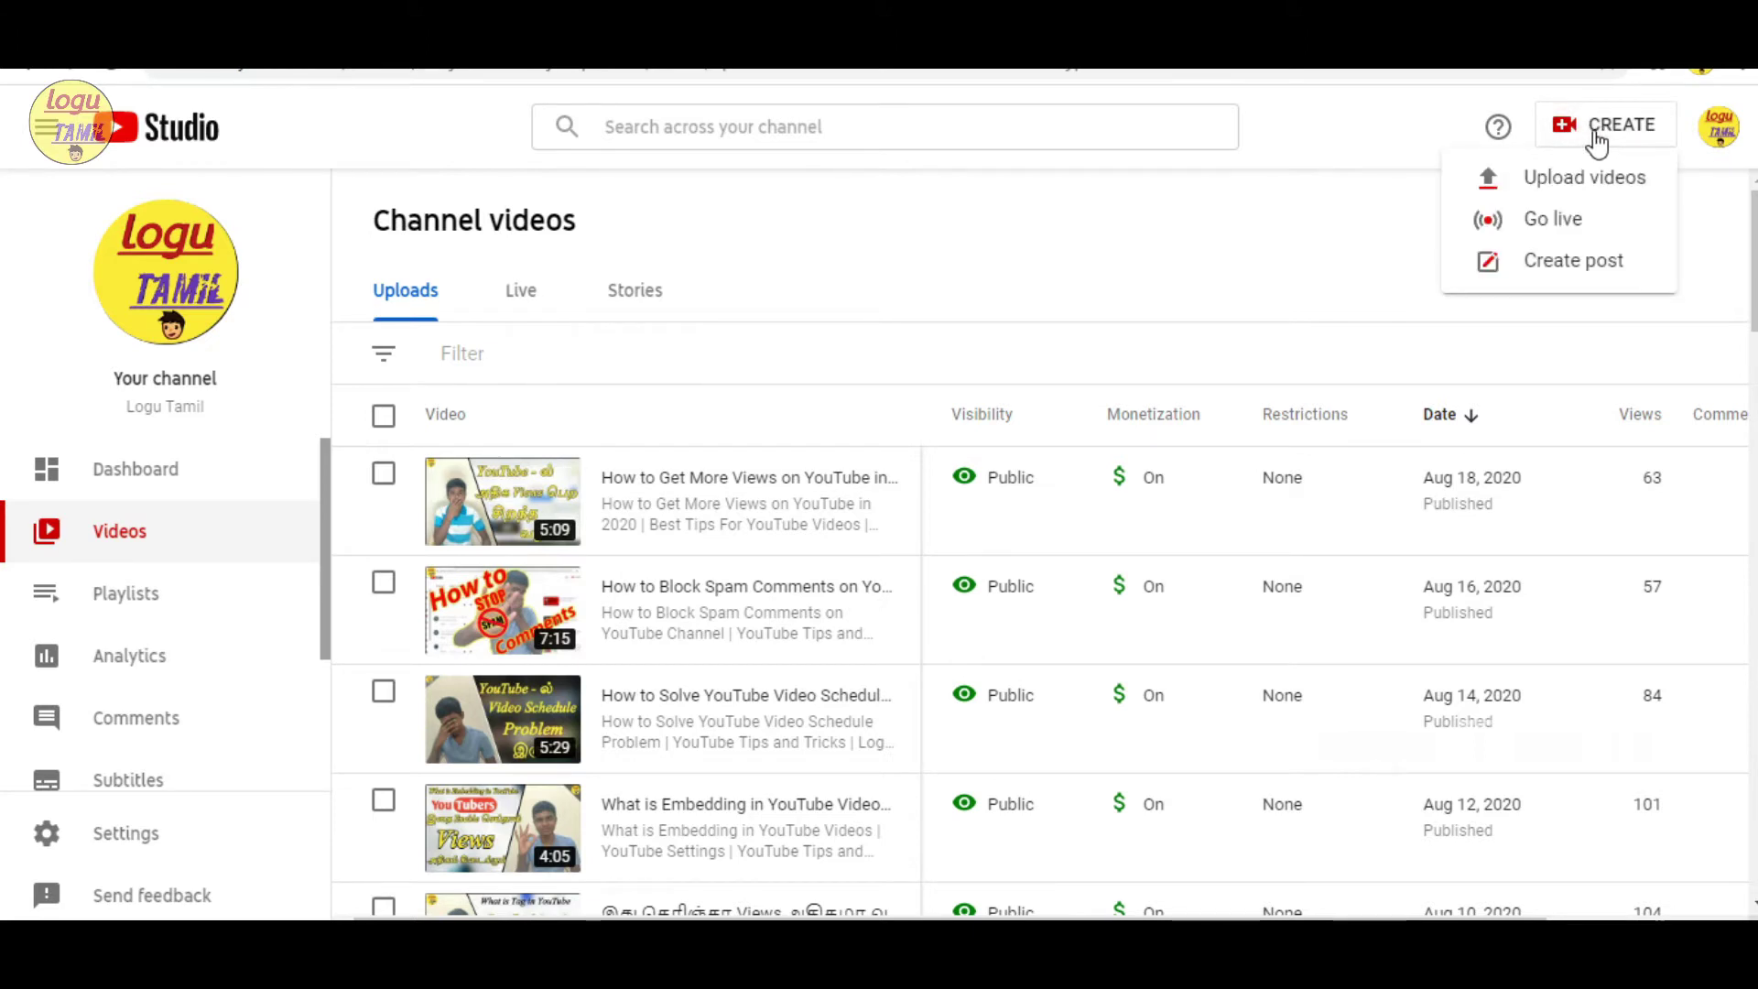
left_click(1539, 188)
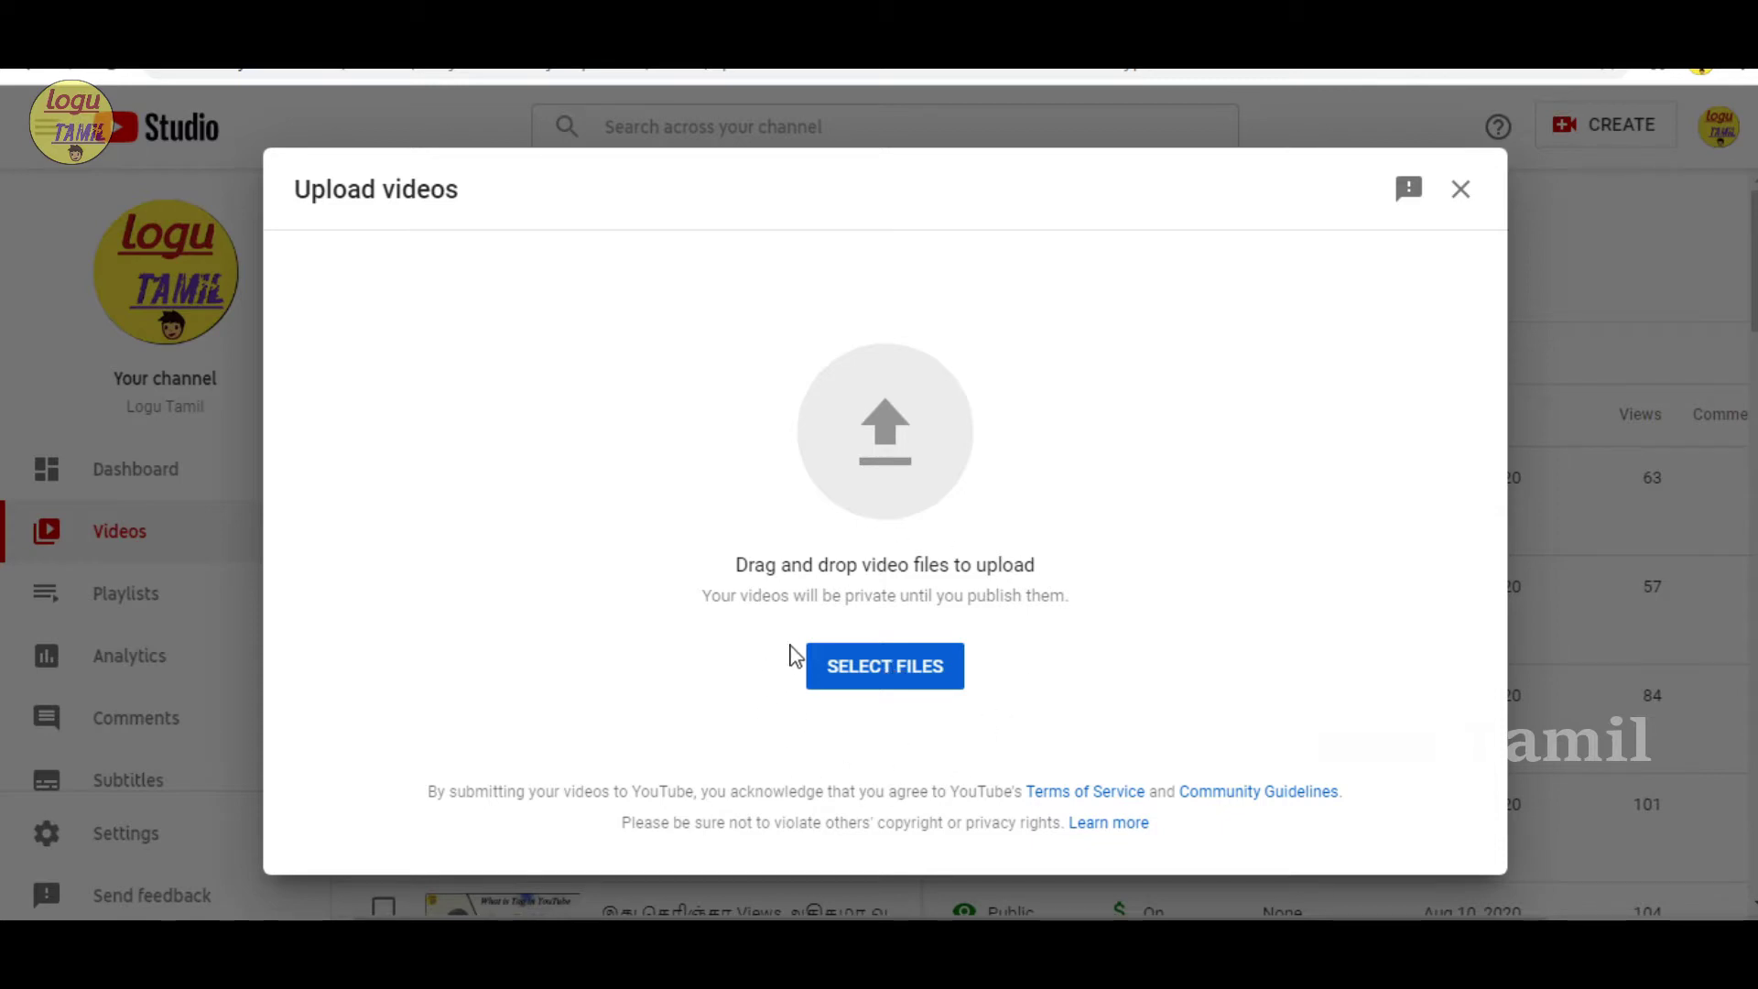
left_click(901, 668)
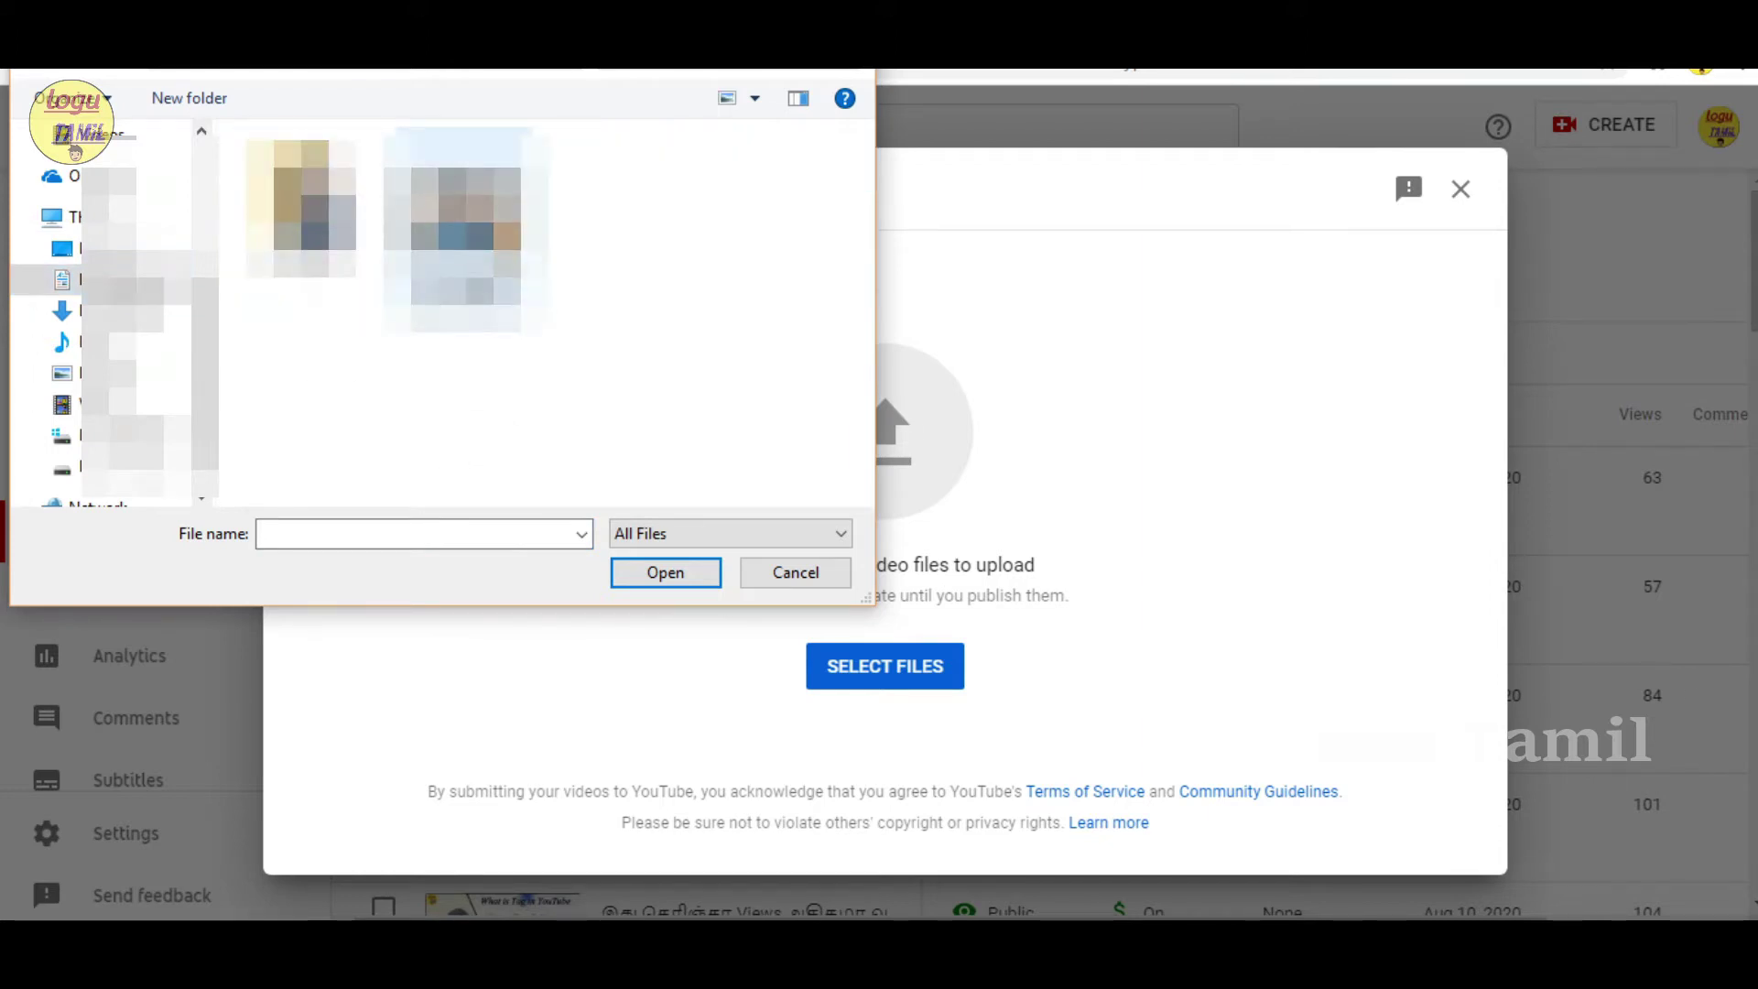
left_click(466, 236)
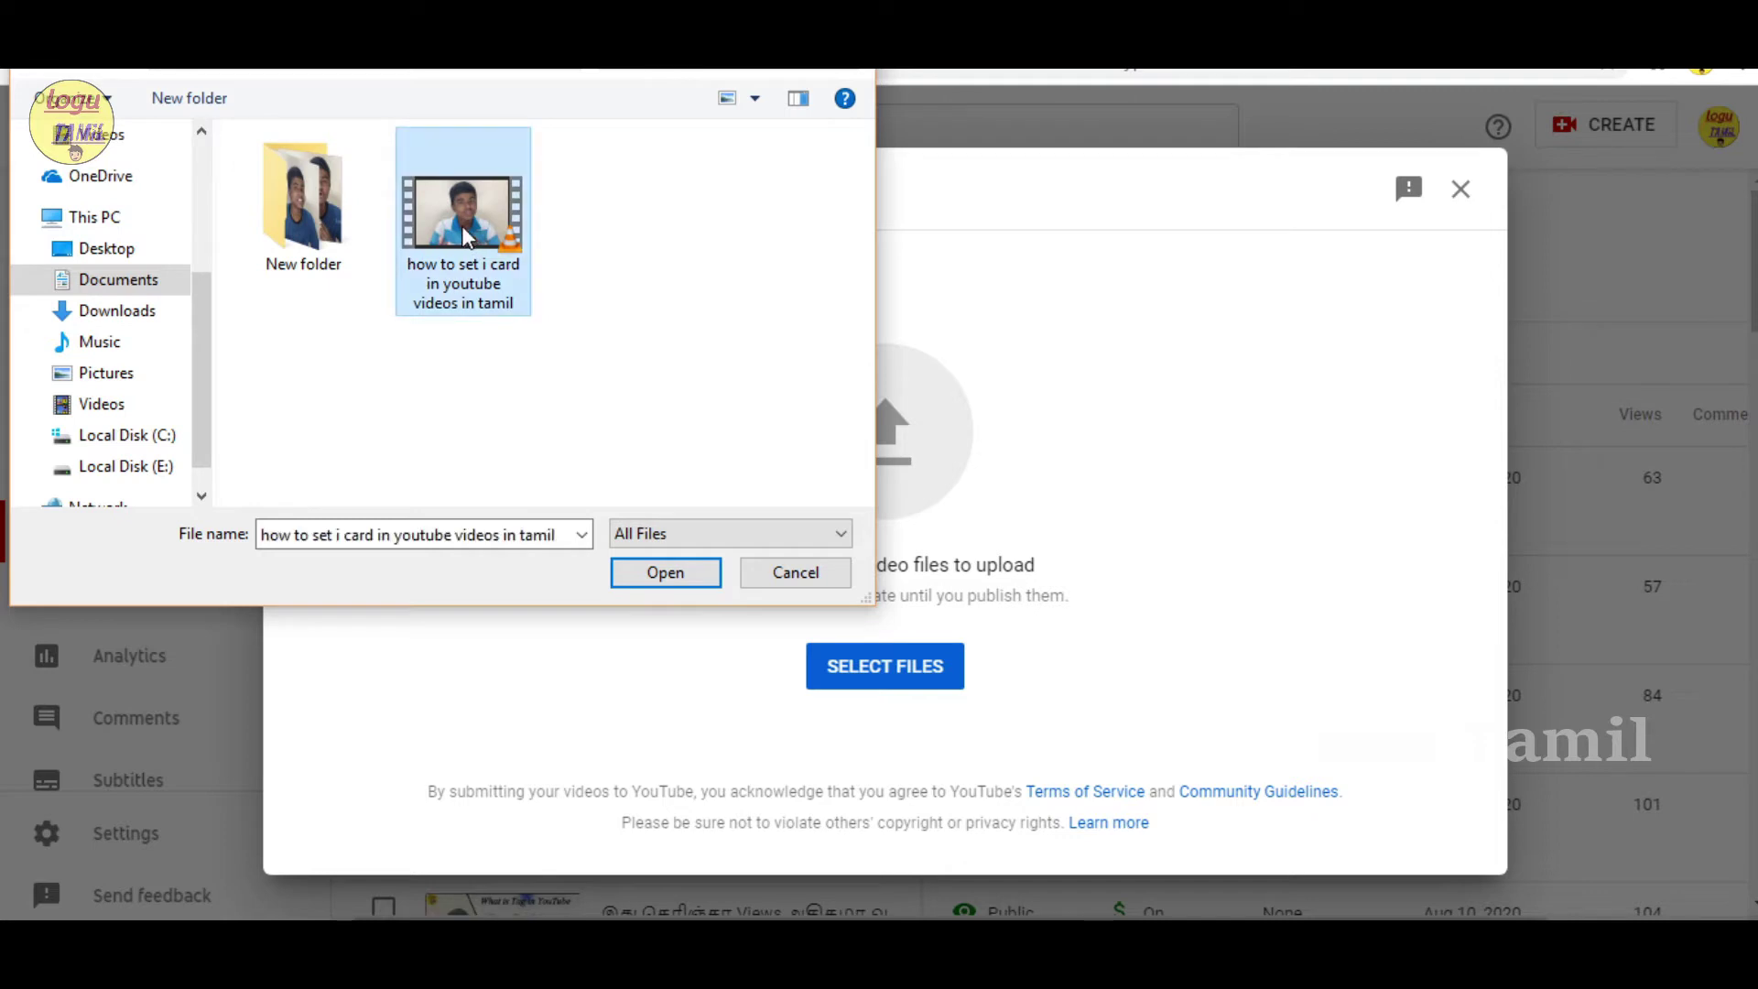
left_click(688, 573)
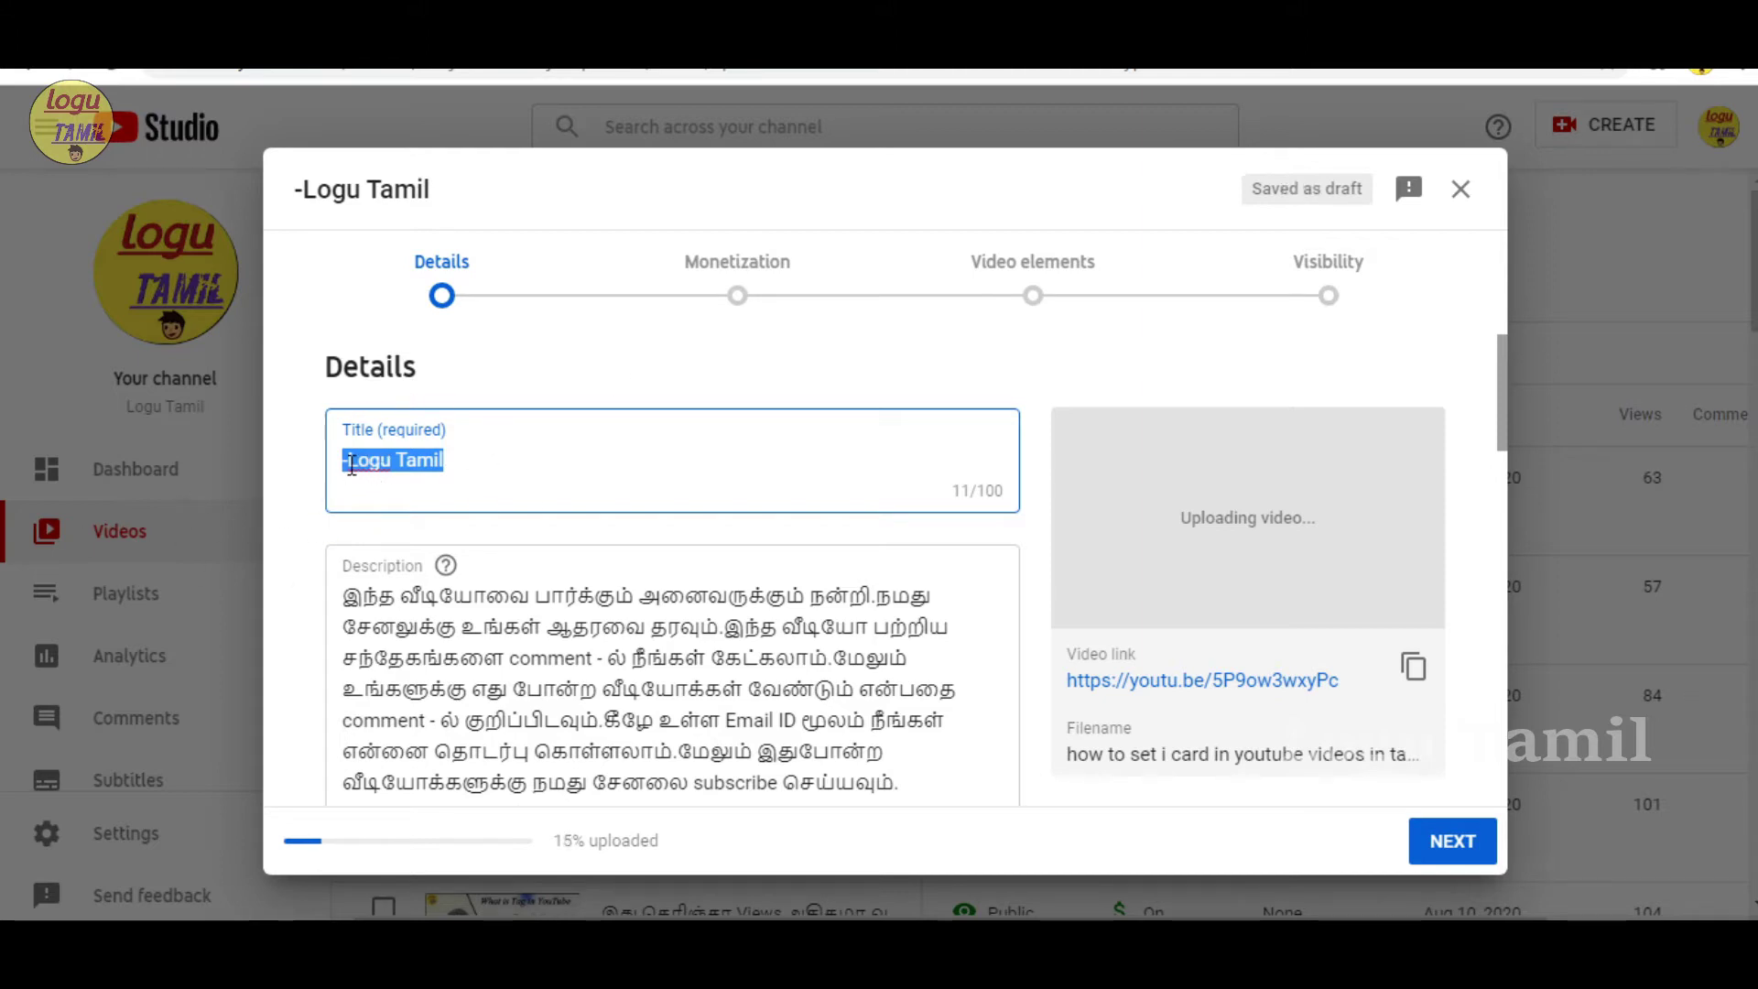
Step: Enter "how to set i card in youtube videos in tamil" as the title and as a separate first line above the existing description
type("how to set i card in youtube videos in tamil")
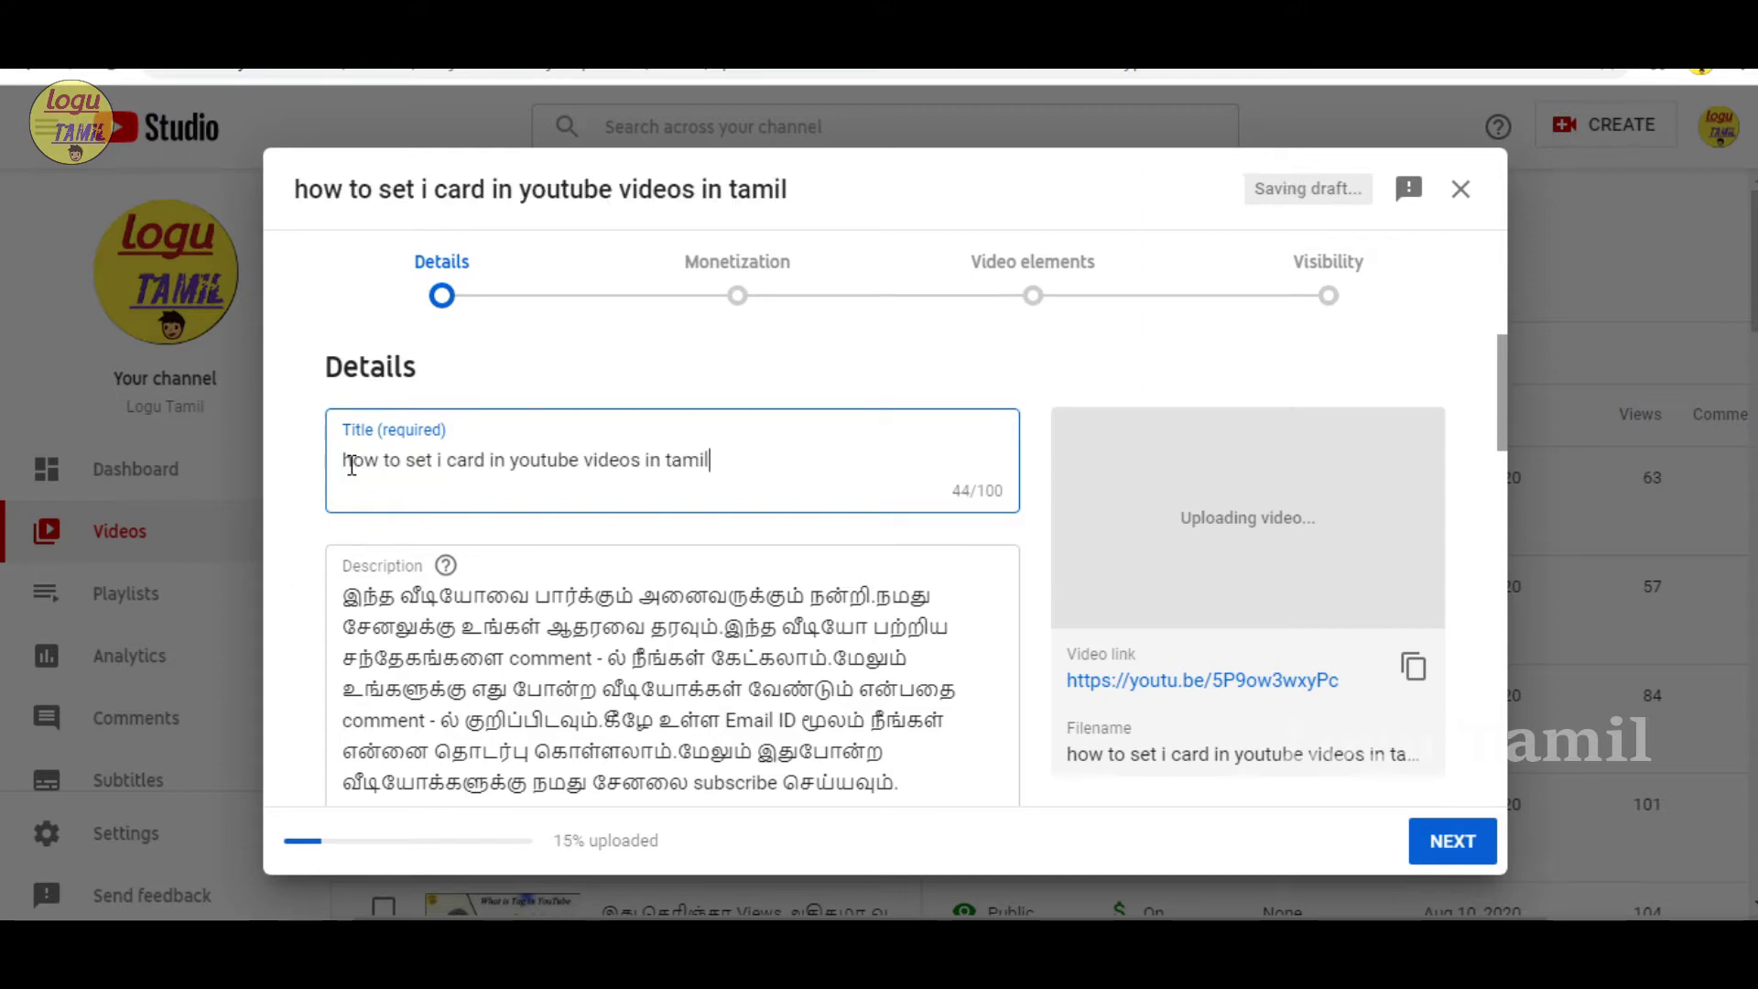
left_click(351, 595)
key("Return")
key("Return")
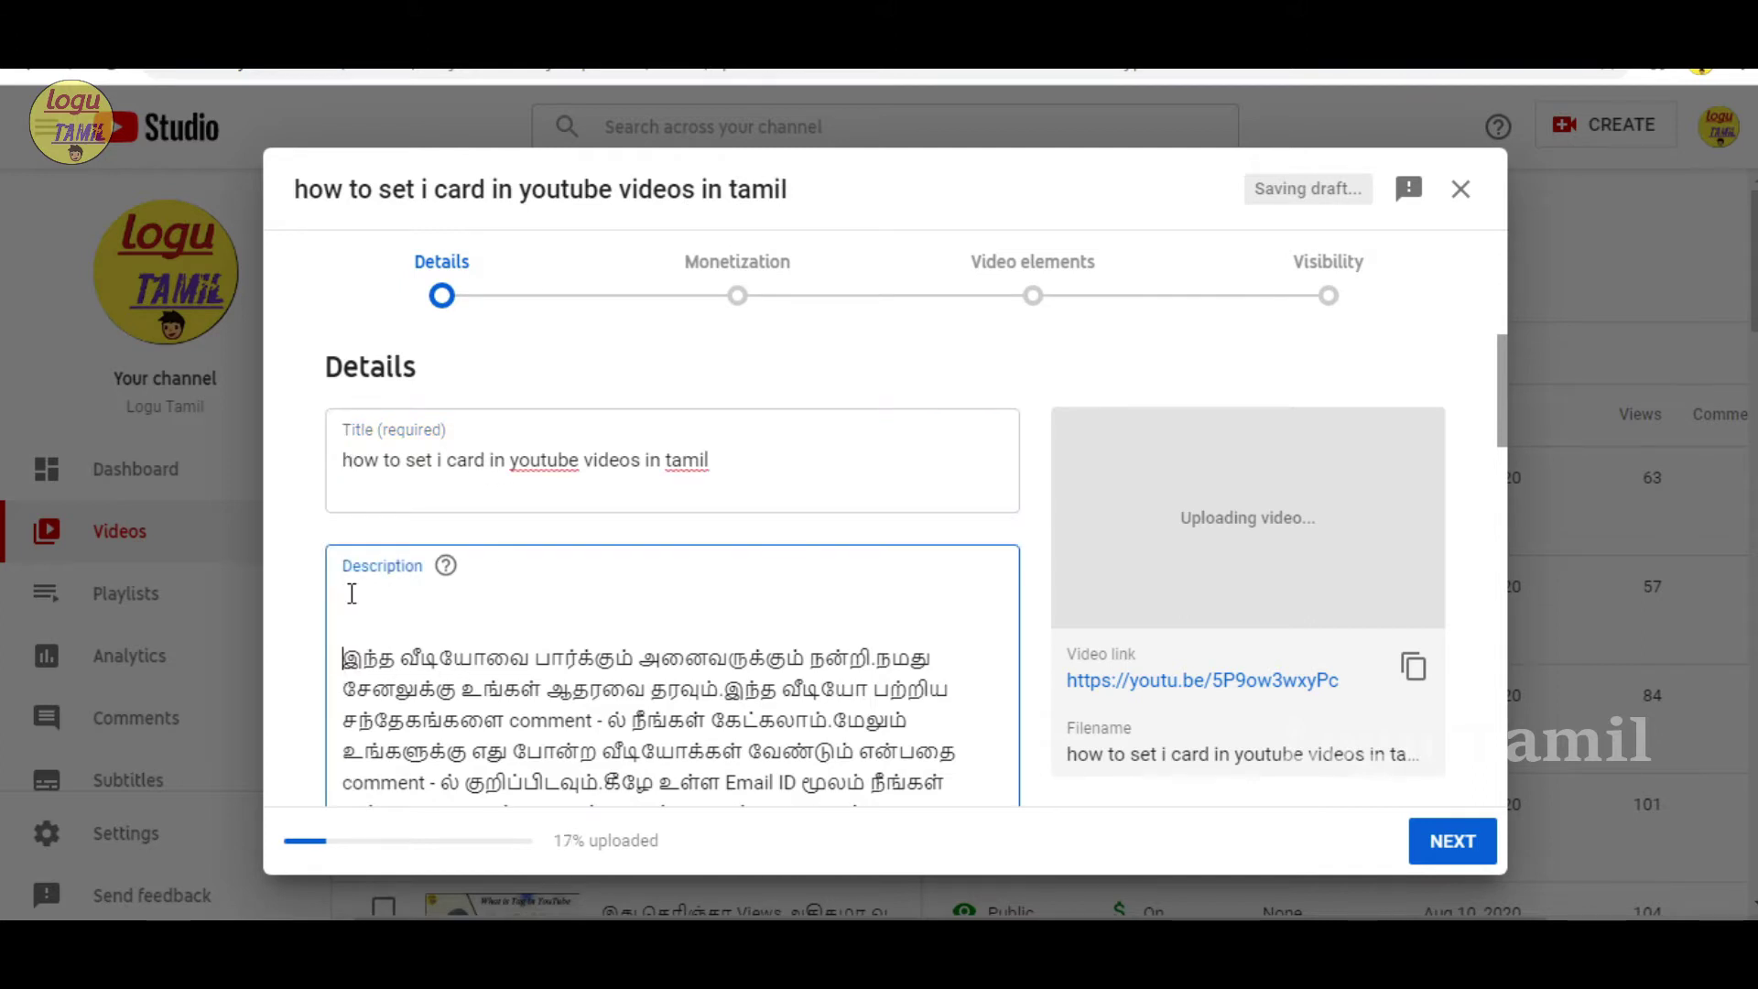
key("Return")
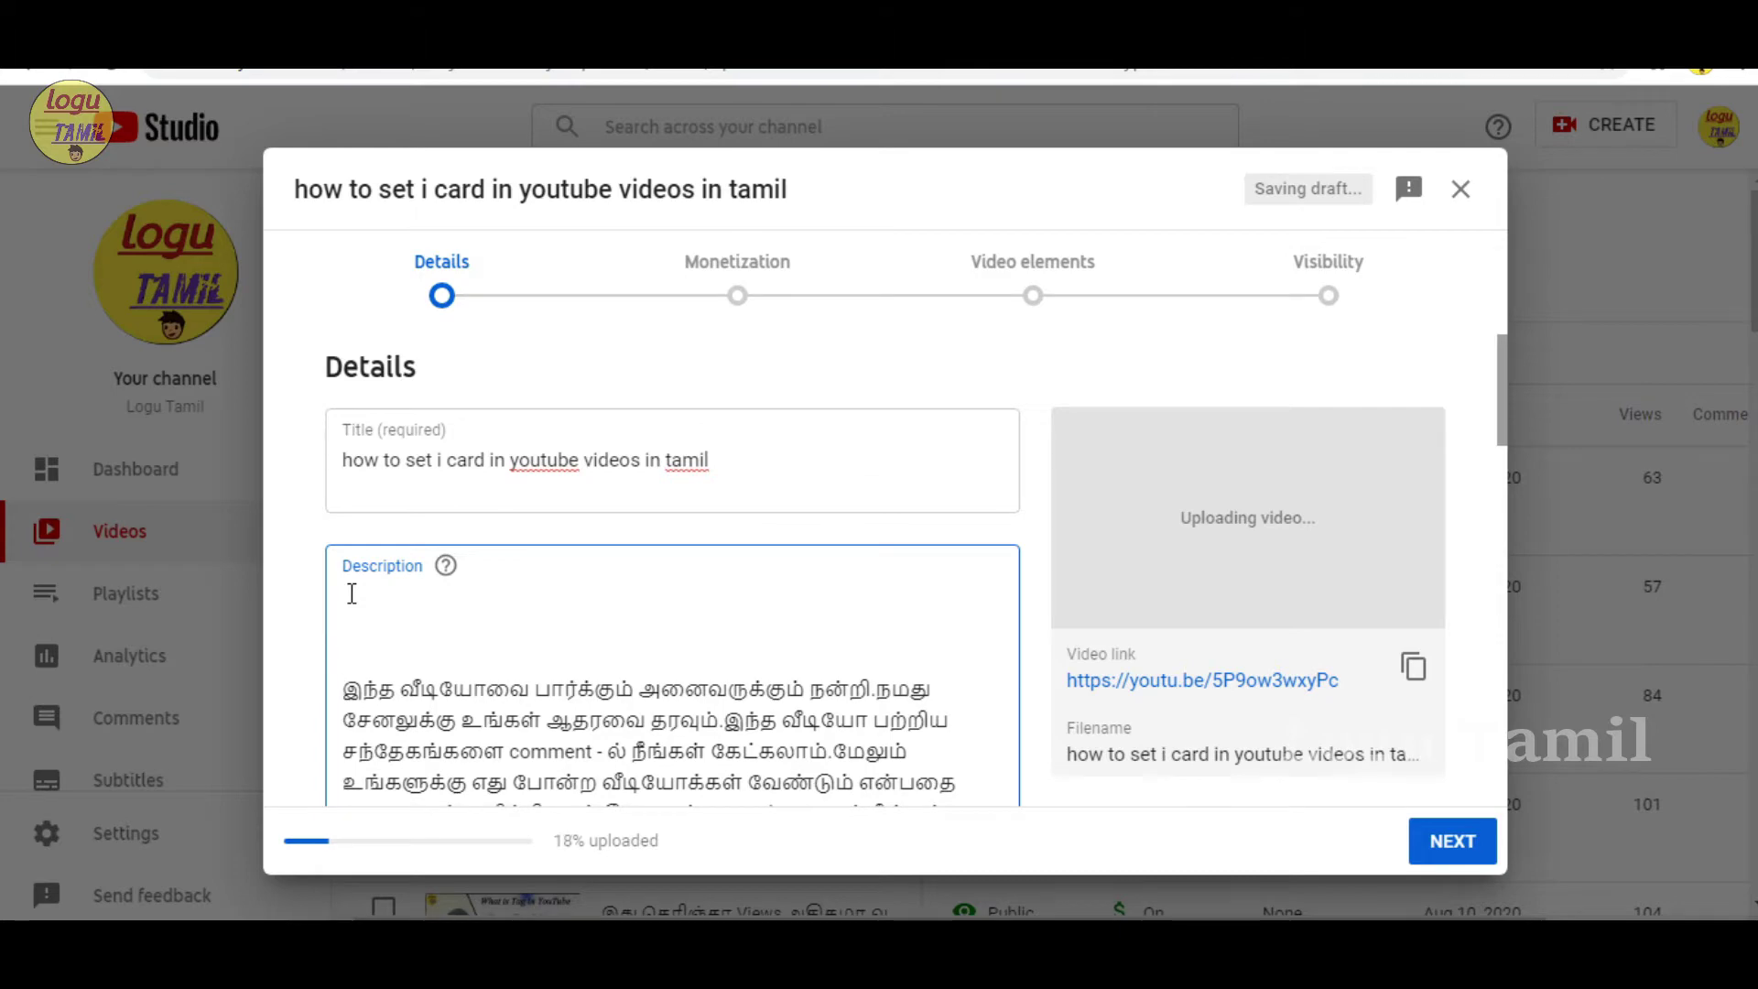
type("how to set i card in youtube videos in tamil")
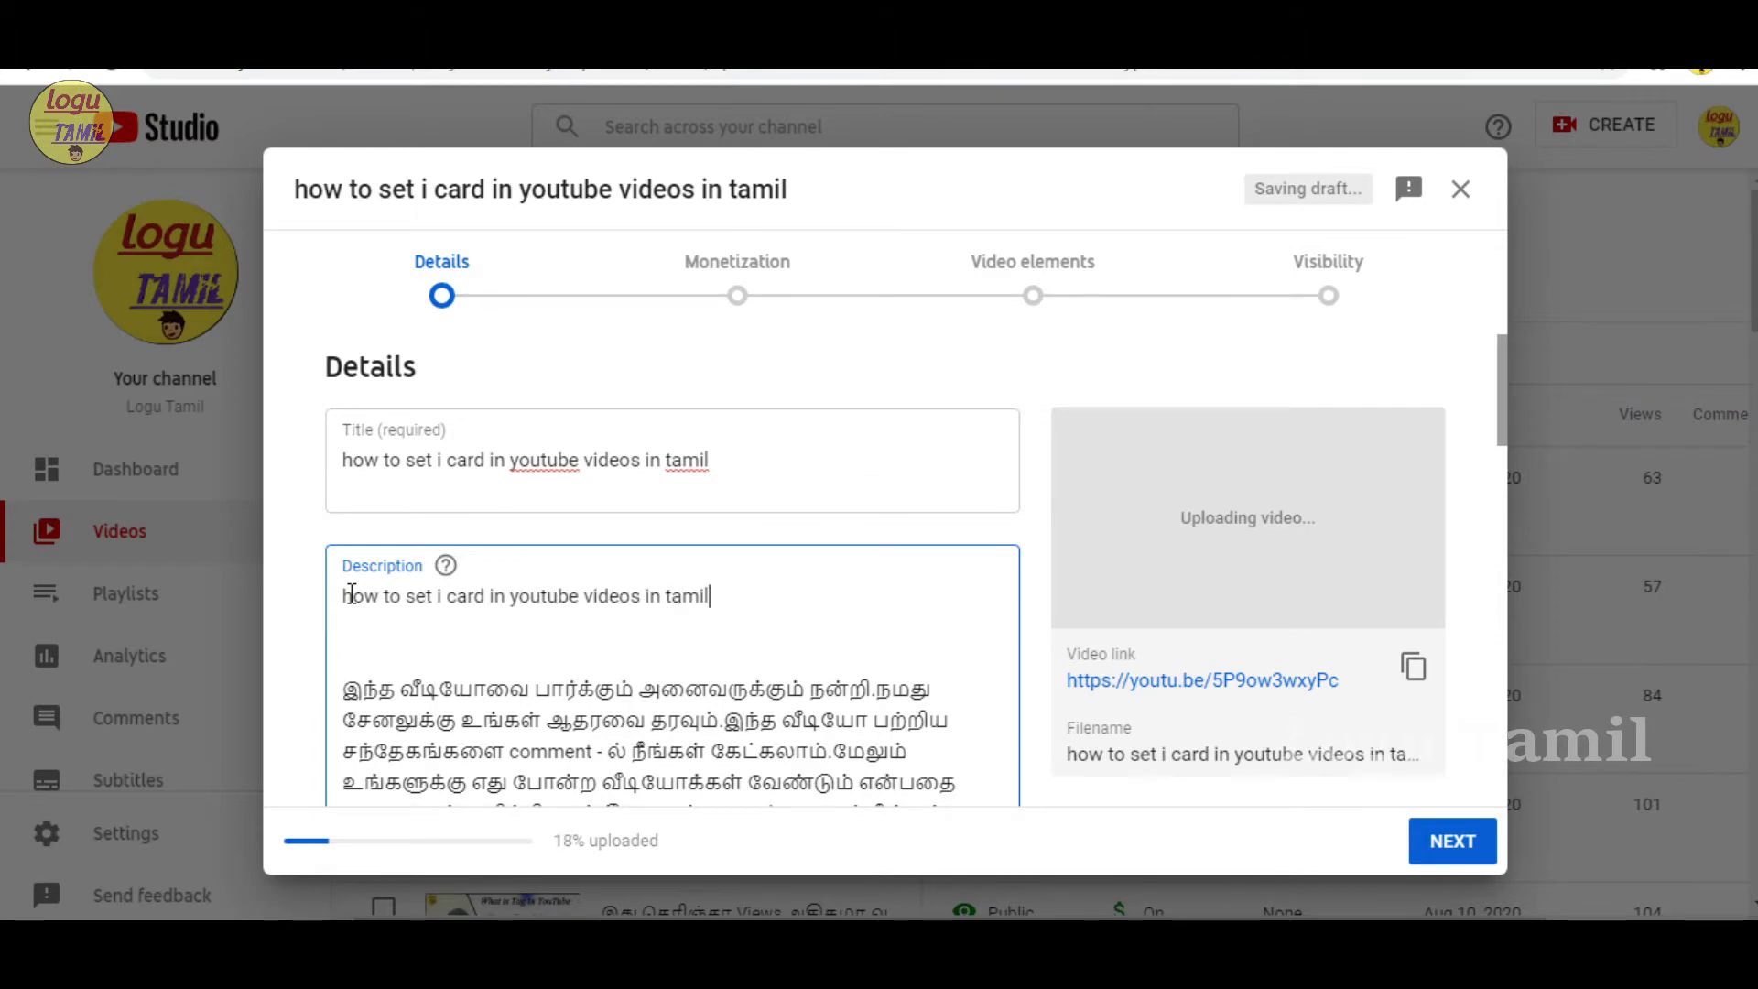
Step: Review the rest of the video's description down to the thumbnail section
scroll(600, 567, "down", 3)
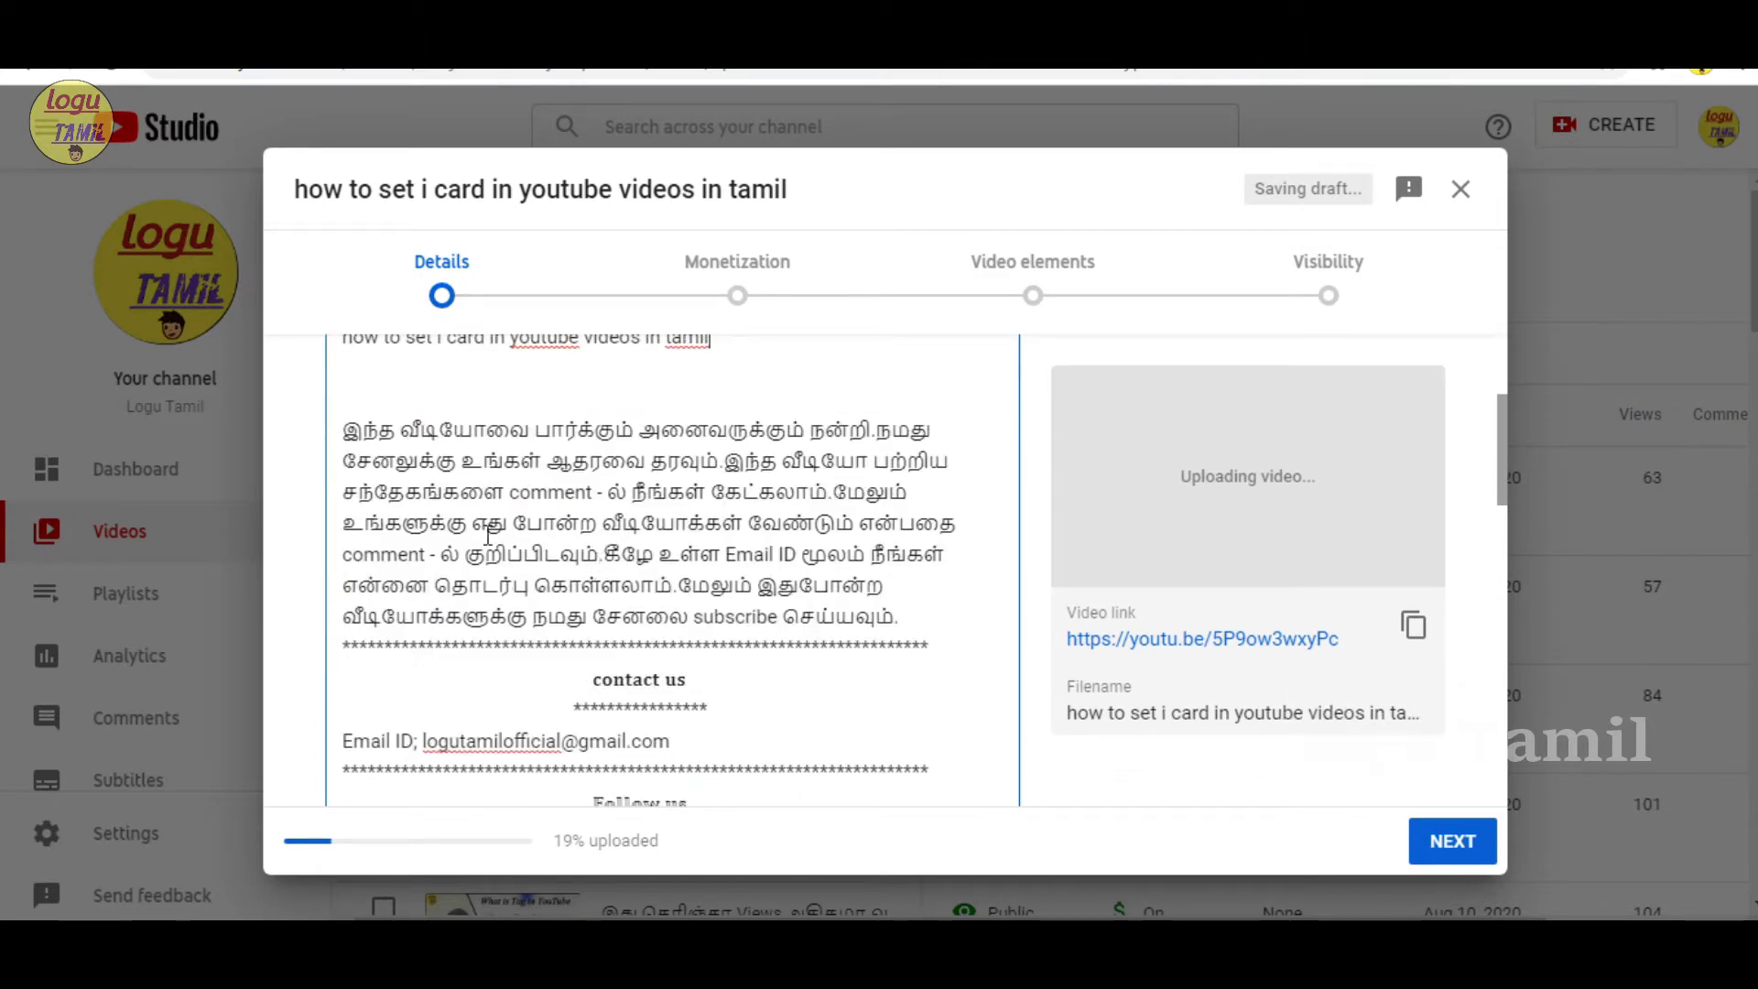
scroll(489, 536, "down", 3)
scroll(404, 506, "up", 5)
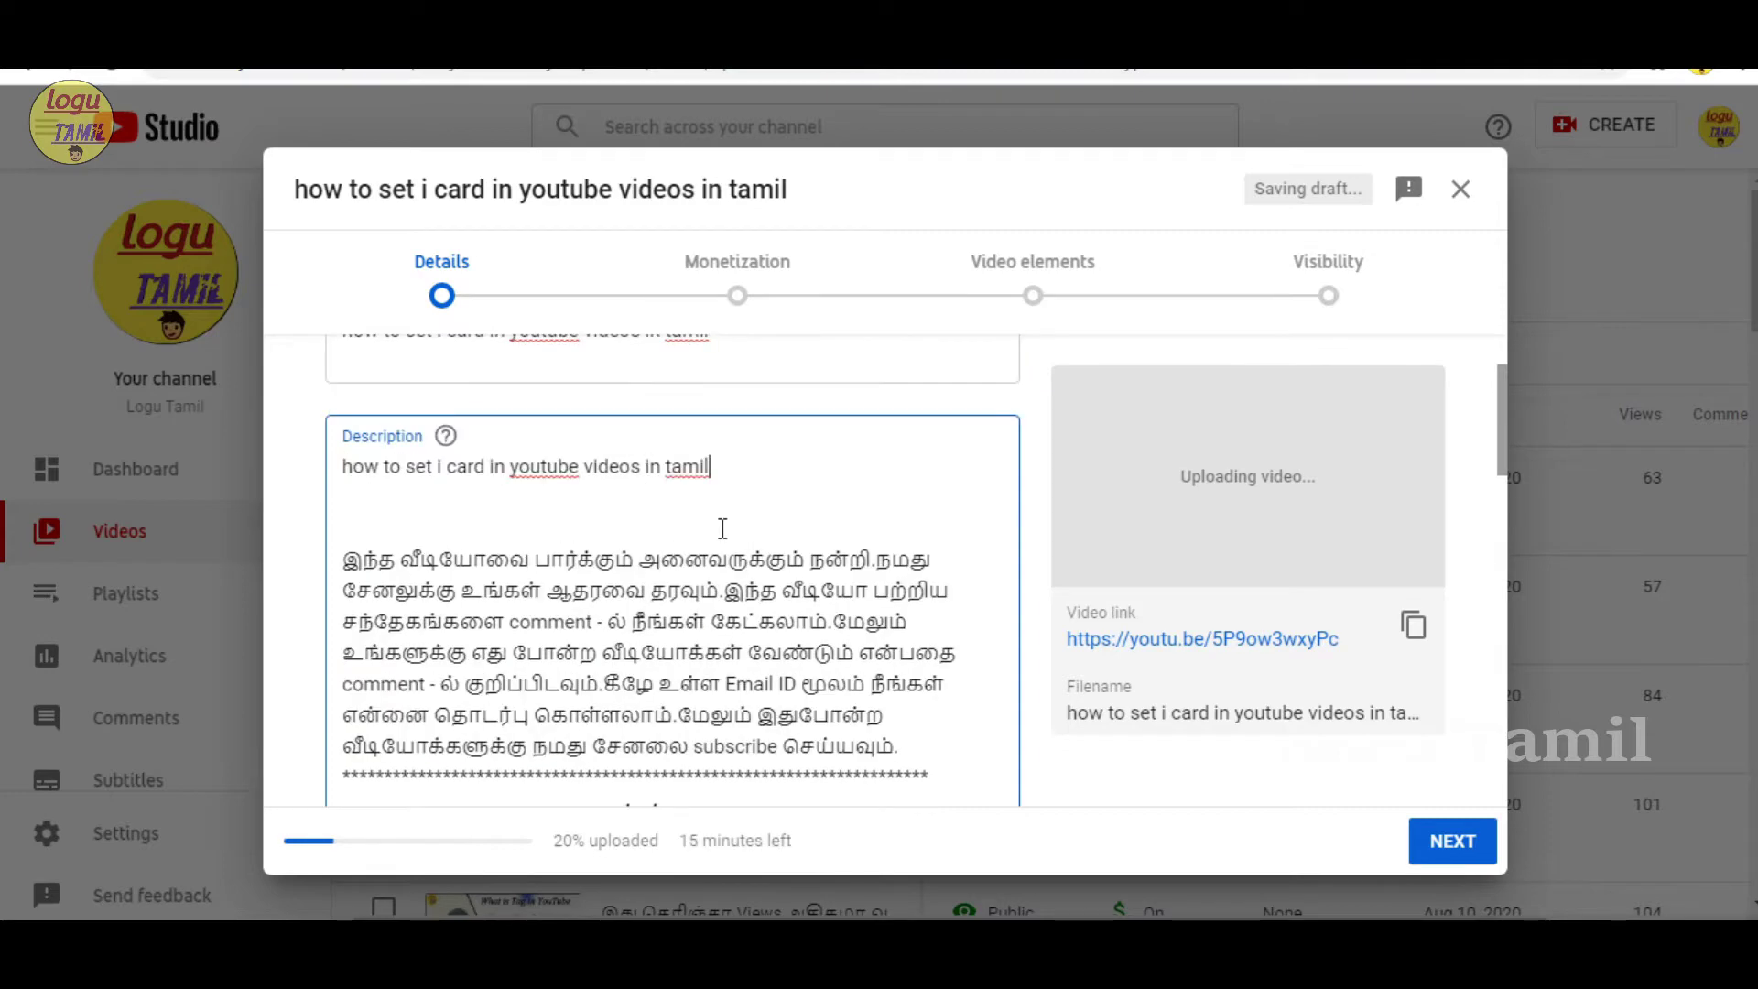
scroll(544, 440, "up", 2)
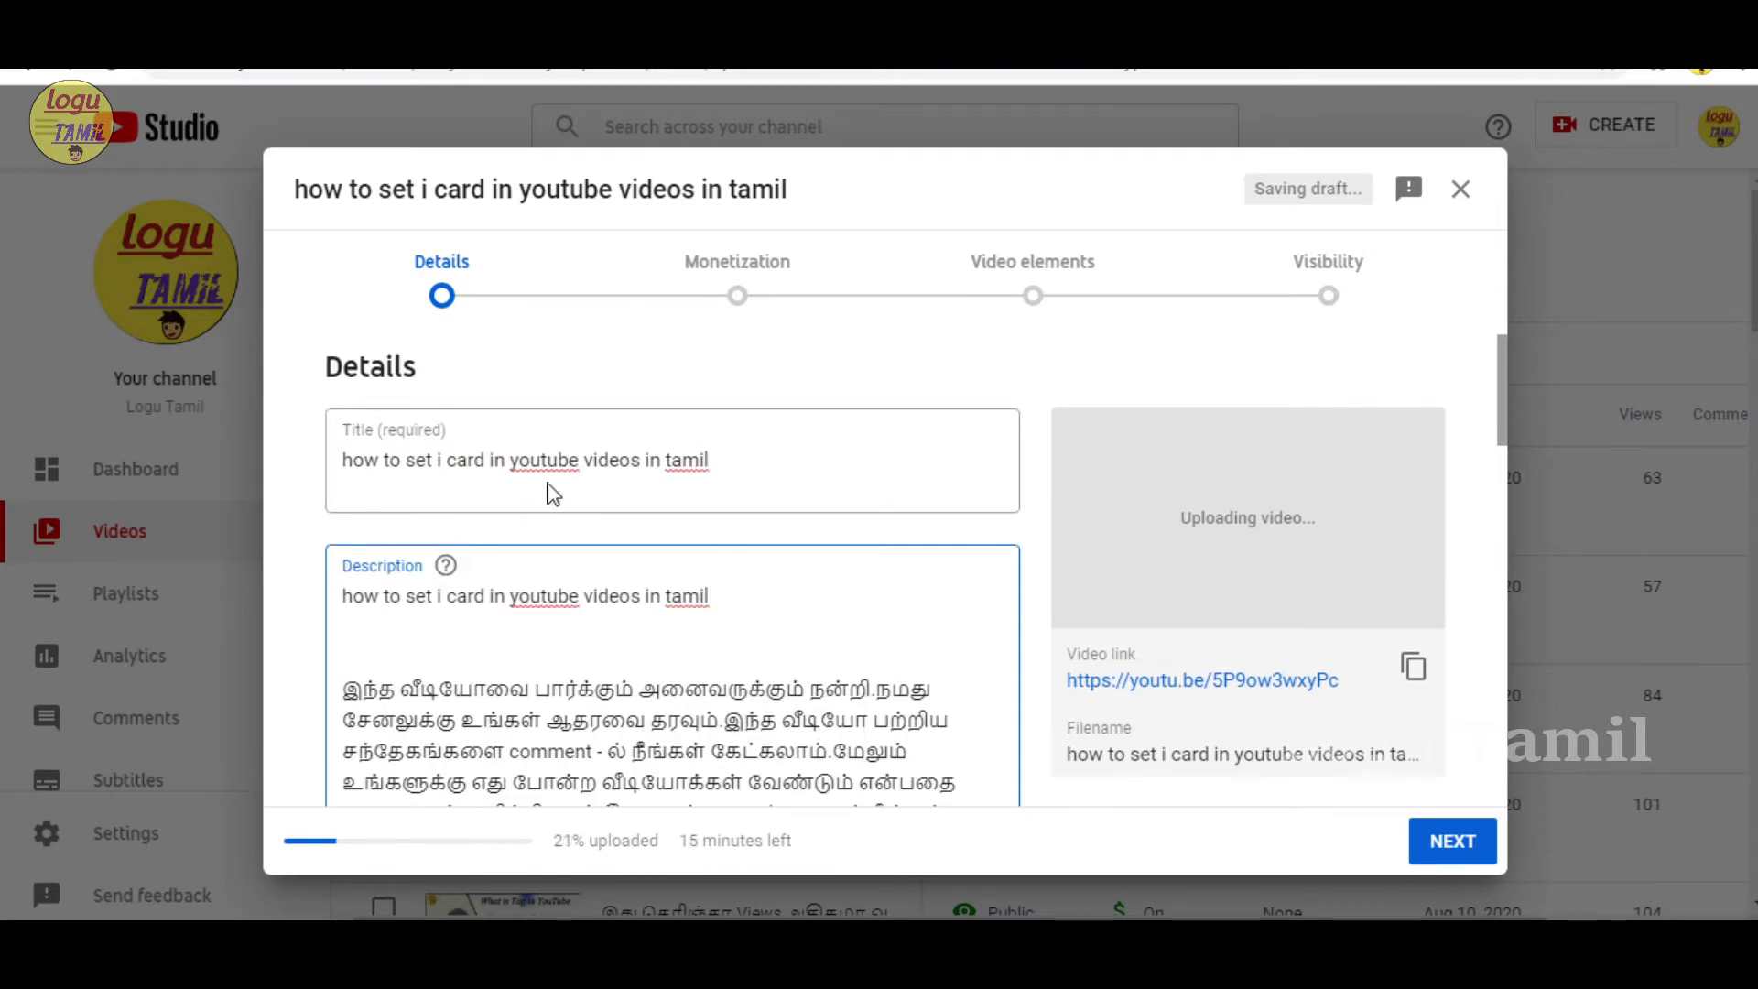
scroll(623, 517, "down", 10)
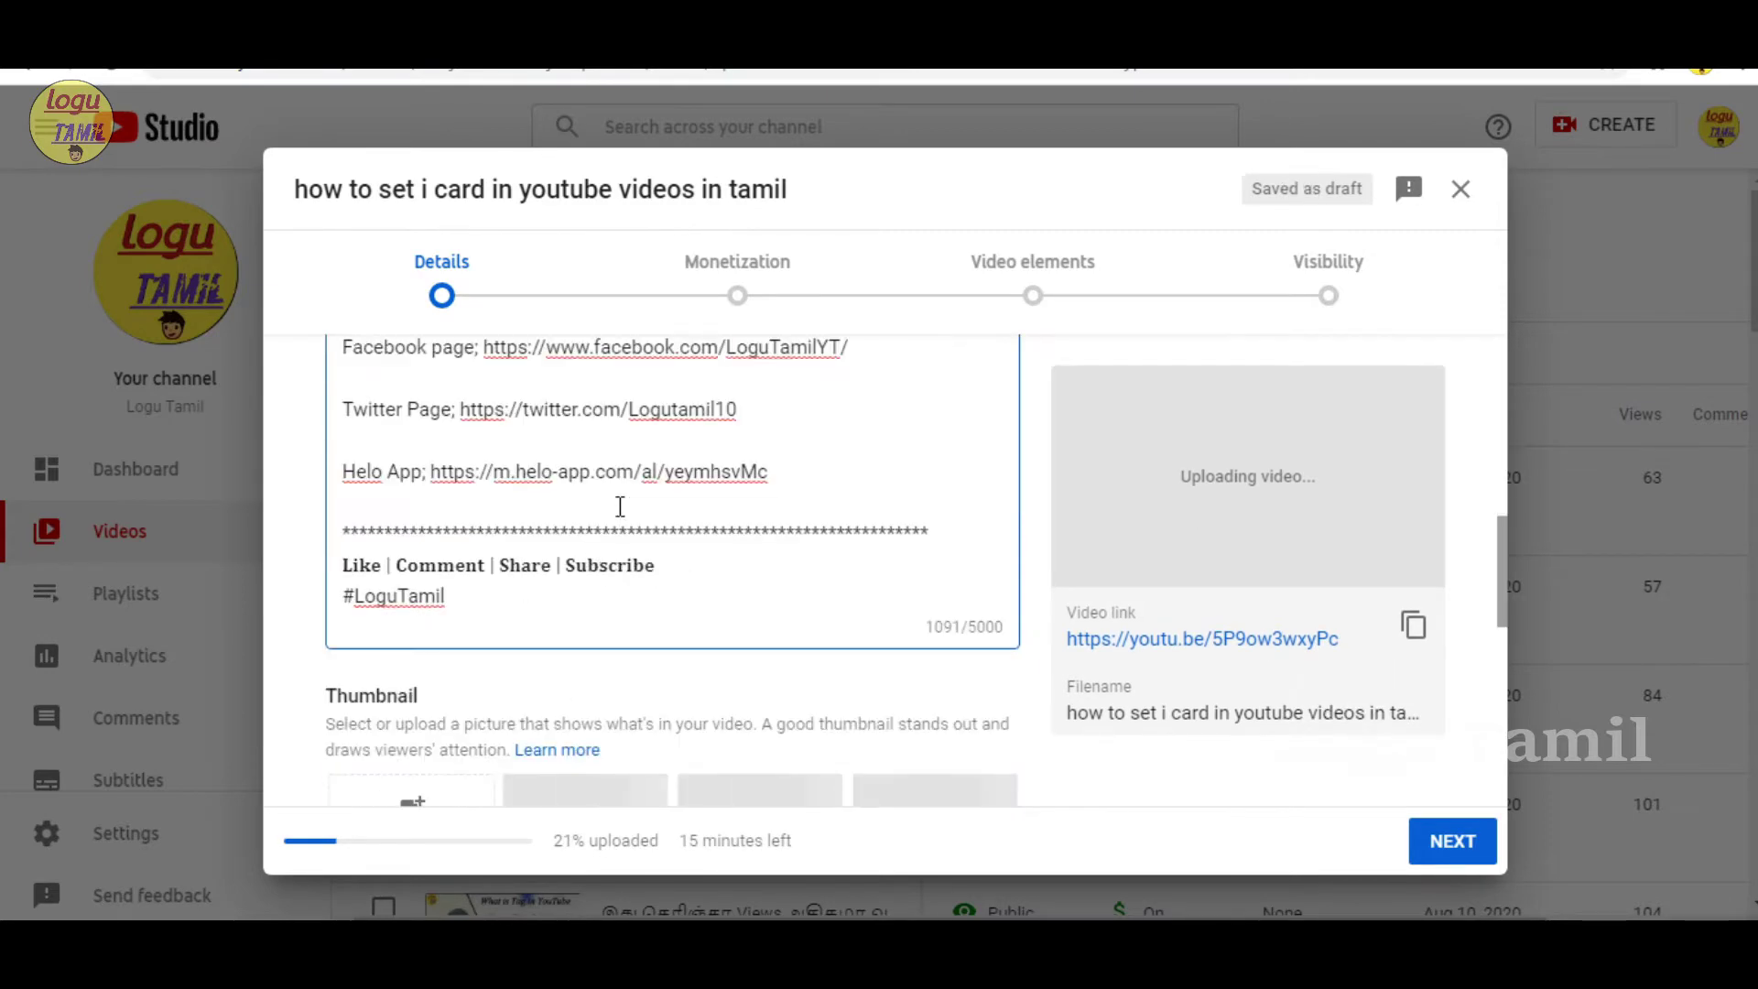
scroll(623, 517, "up", 10)
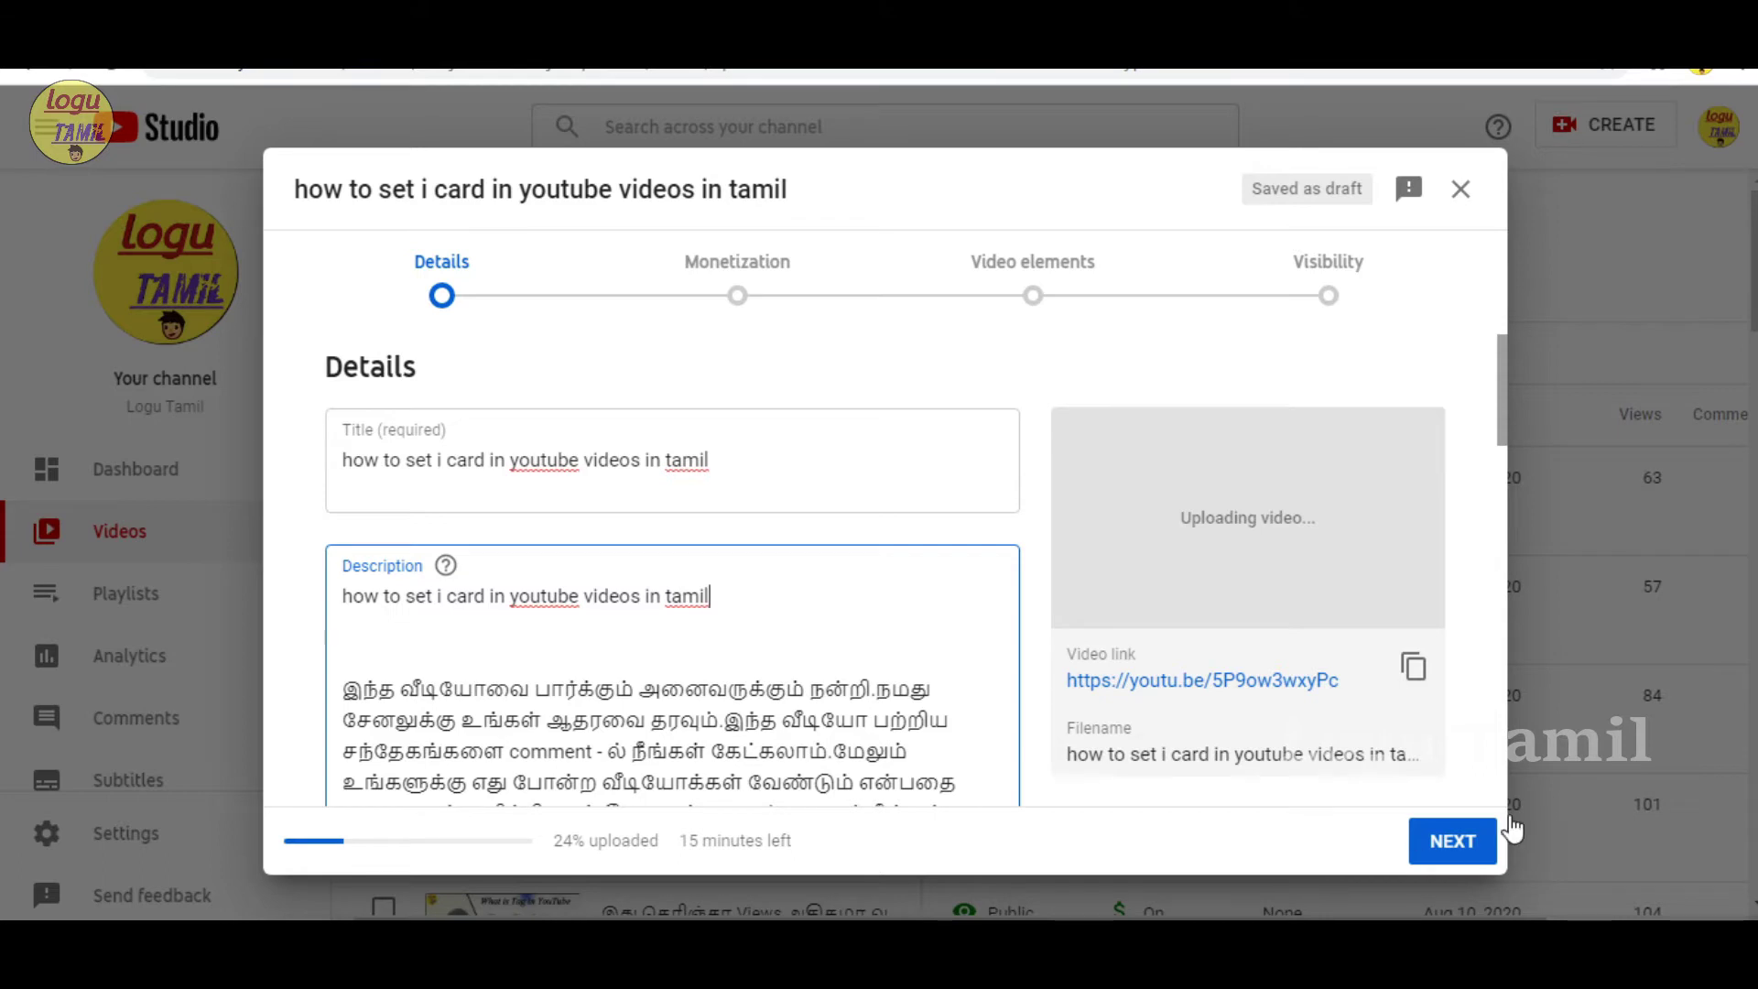
Step: Proceed to the Monetization stage, turn monetization on for the video, and continue to Ad suitability
left_click(1418, 859)
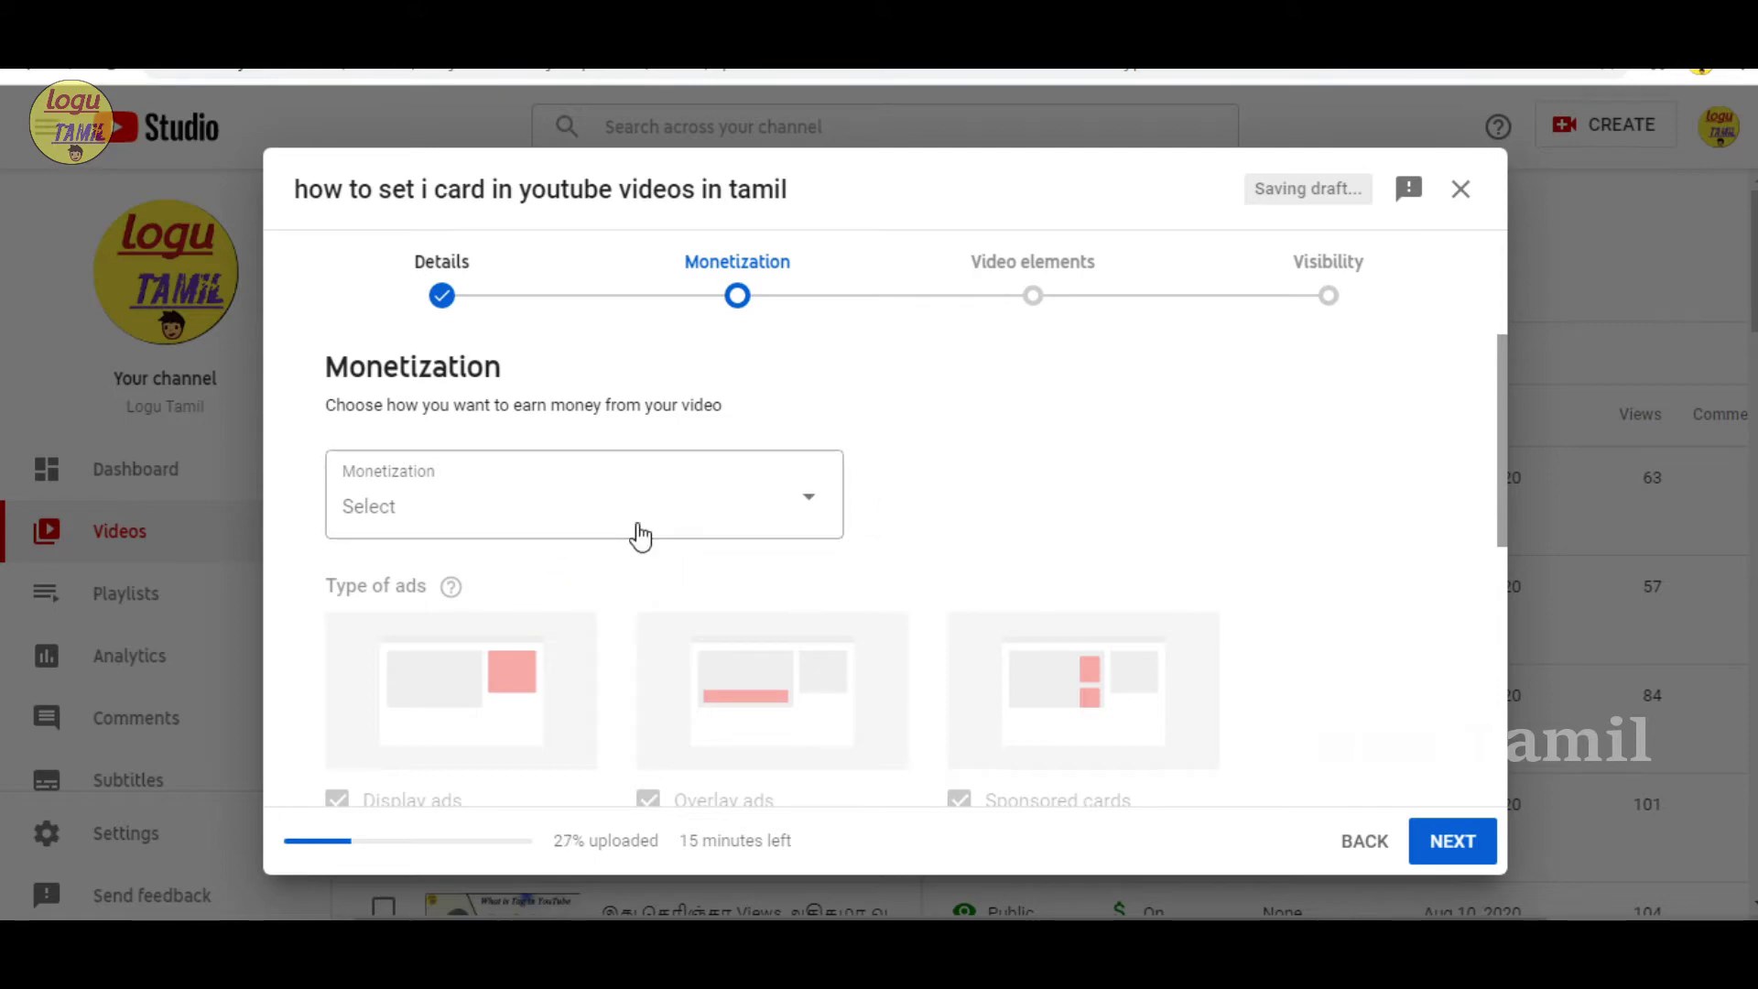
left_click(609, 531)
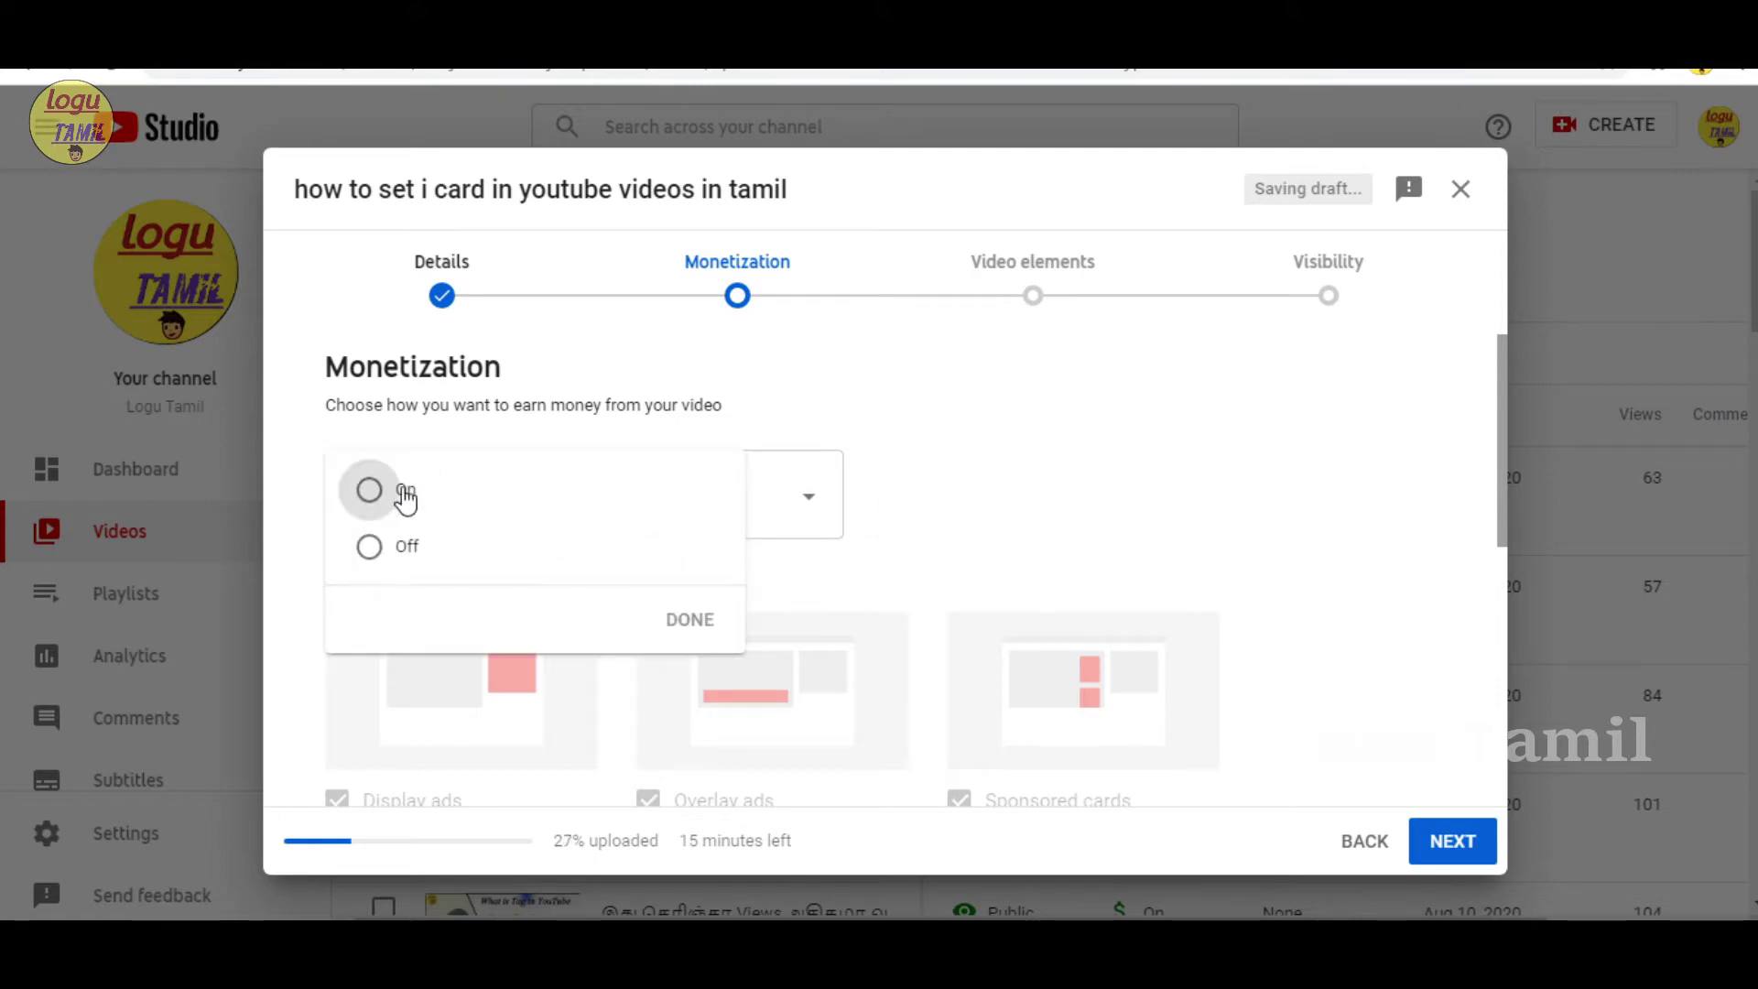
left_click(371, 491)
left_click(686, 613)
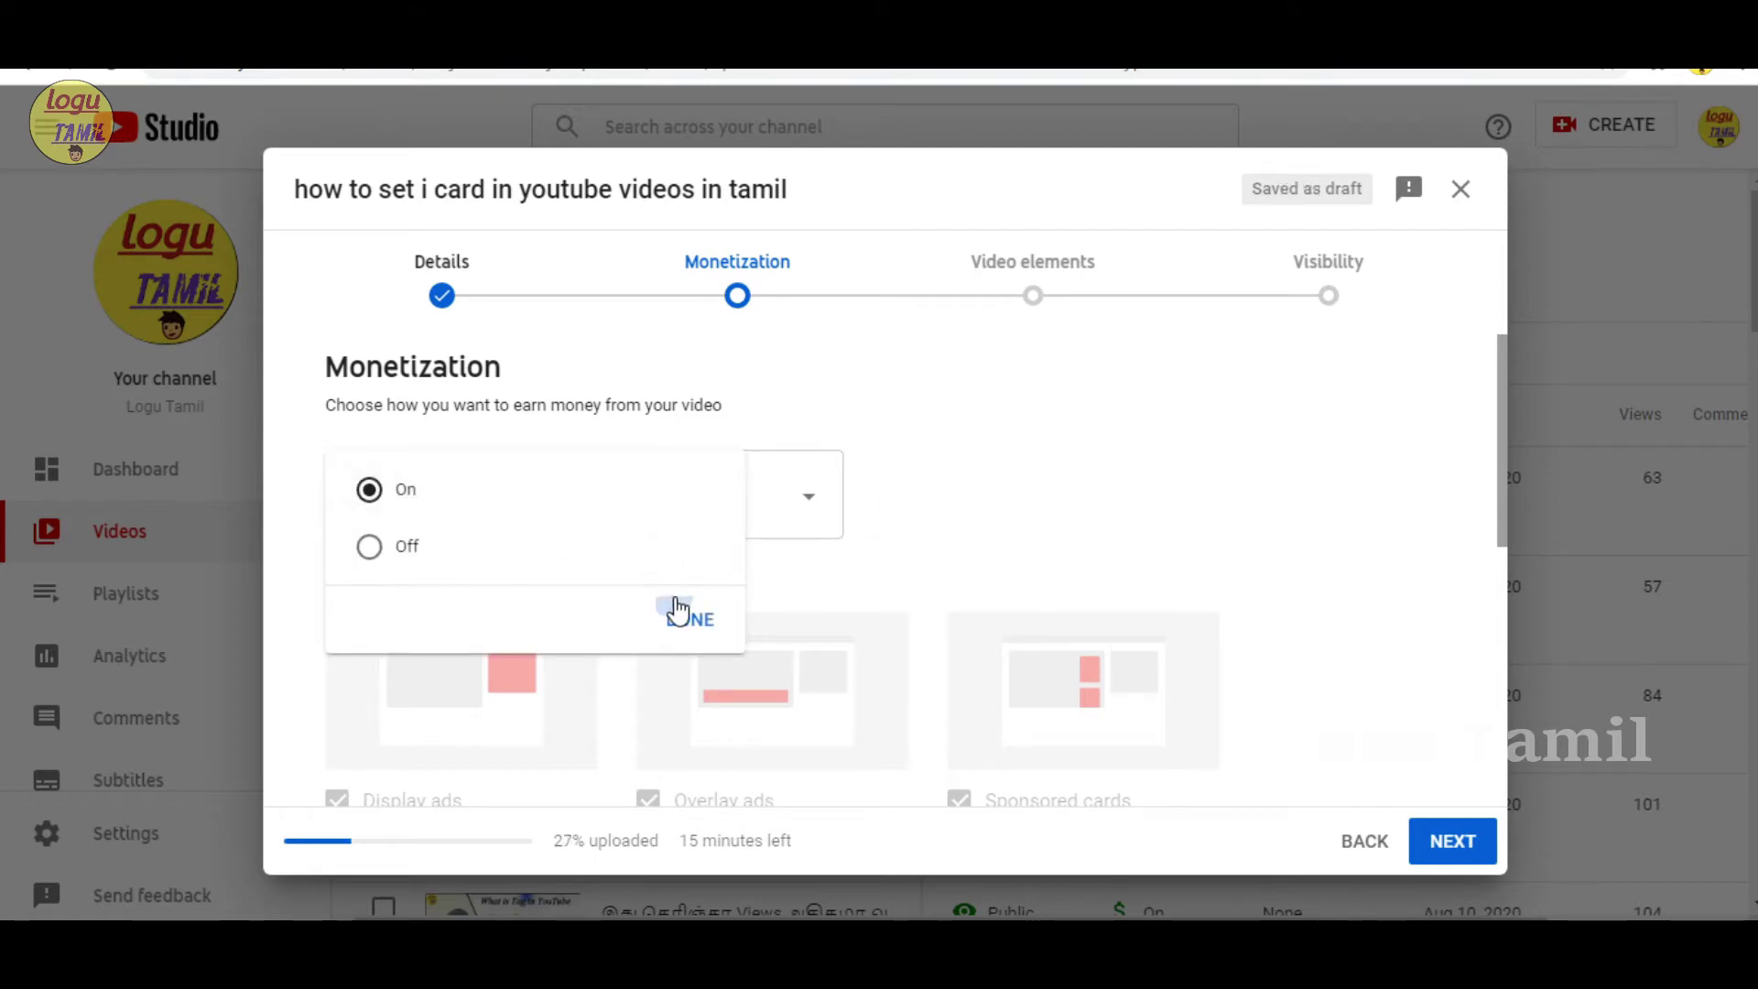
scroll(1172, 517, "down", 4)
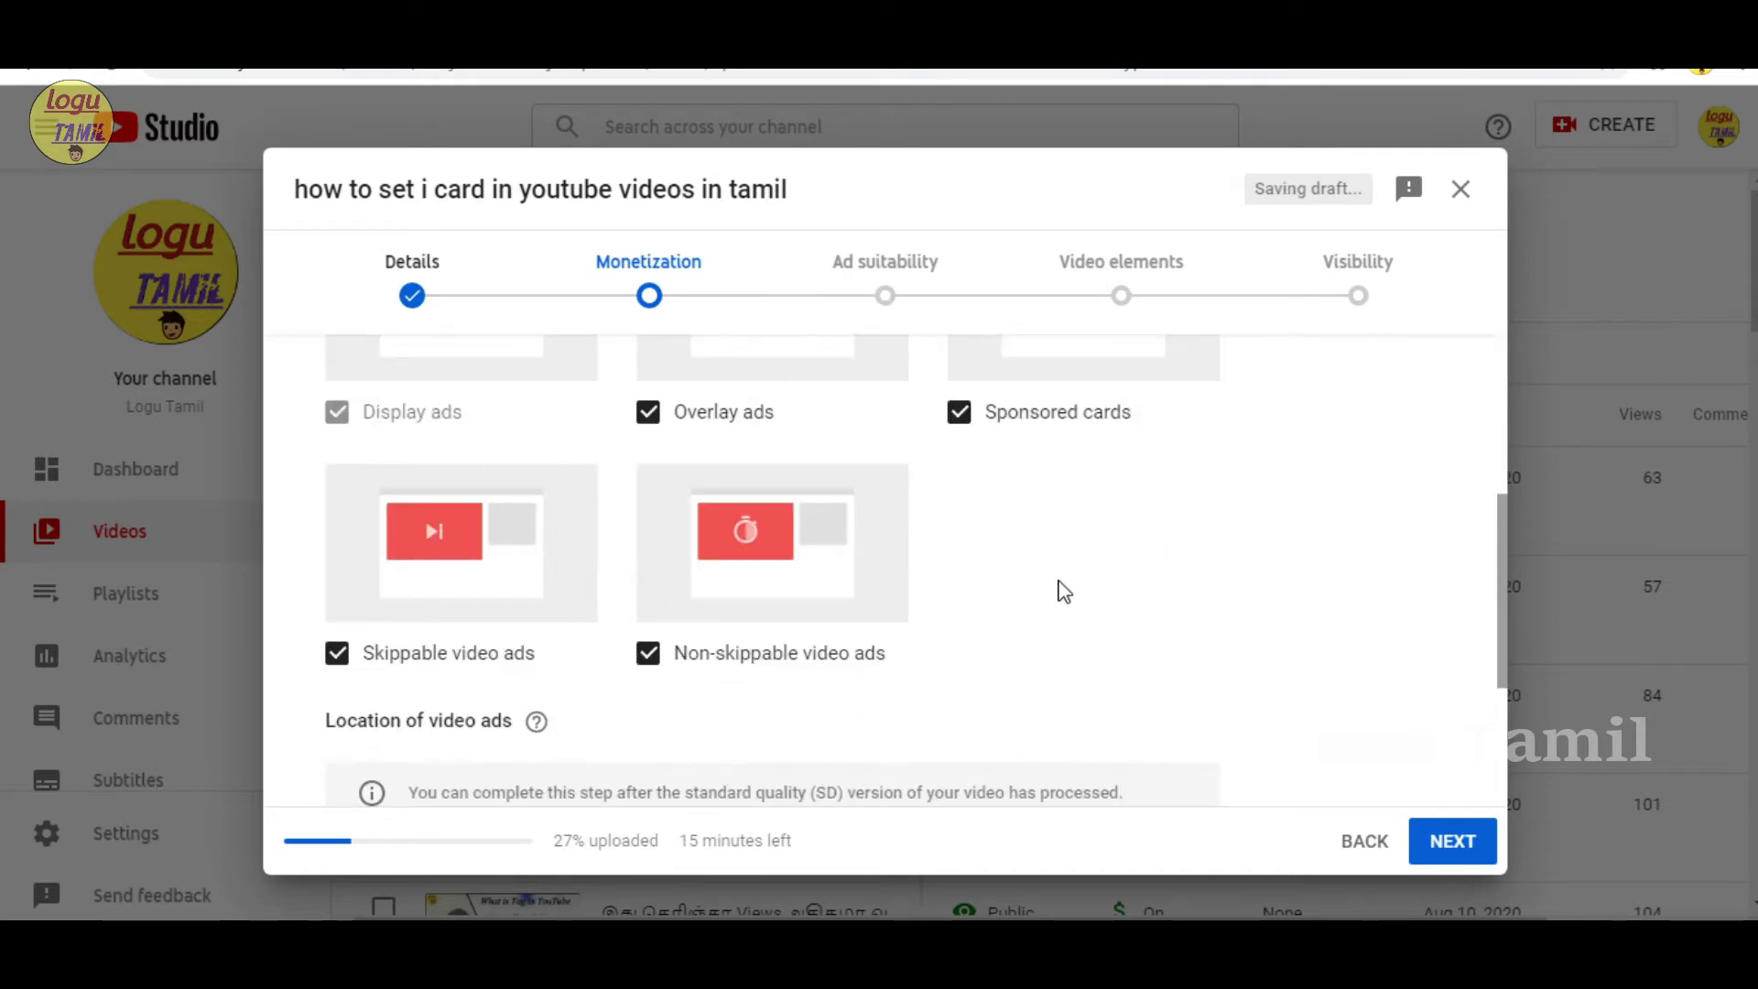
left_click(1445, 854)
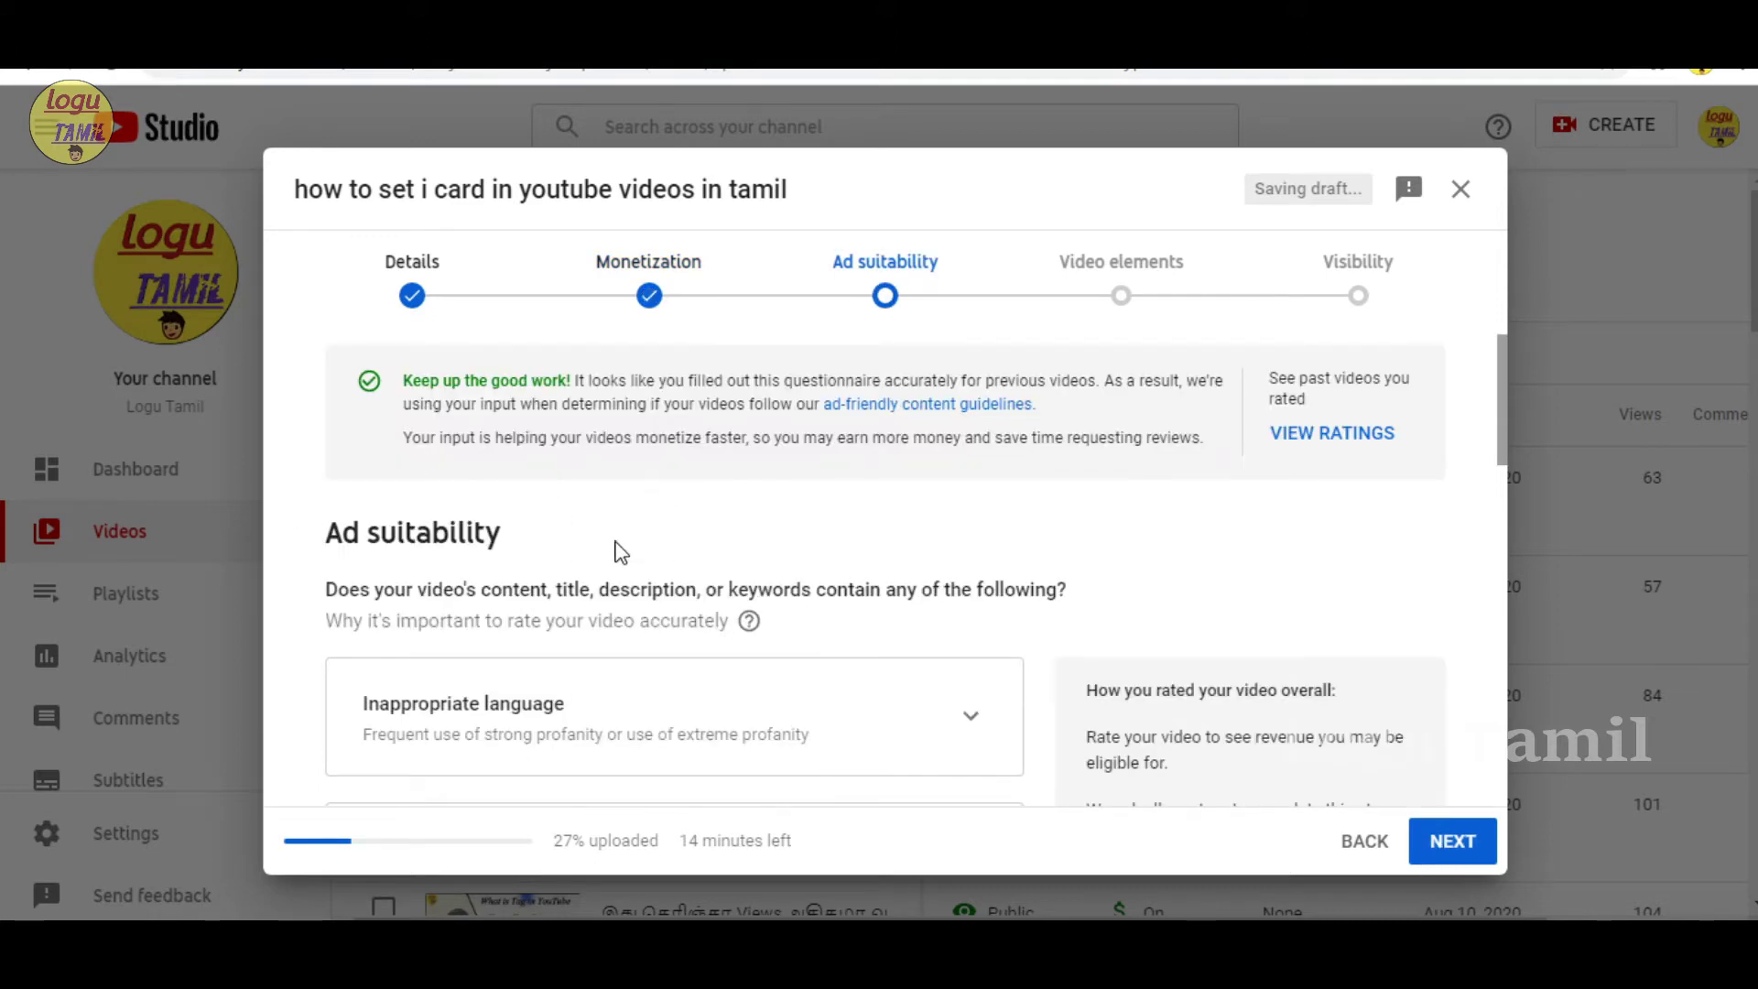
Step: Examine the content categories listed in the Ad suitability questionnaire
scroll(593, 554, "down", 1)
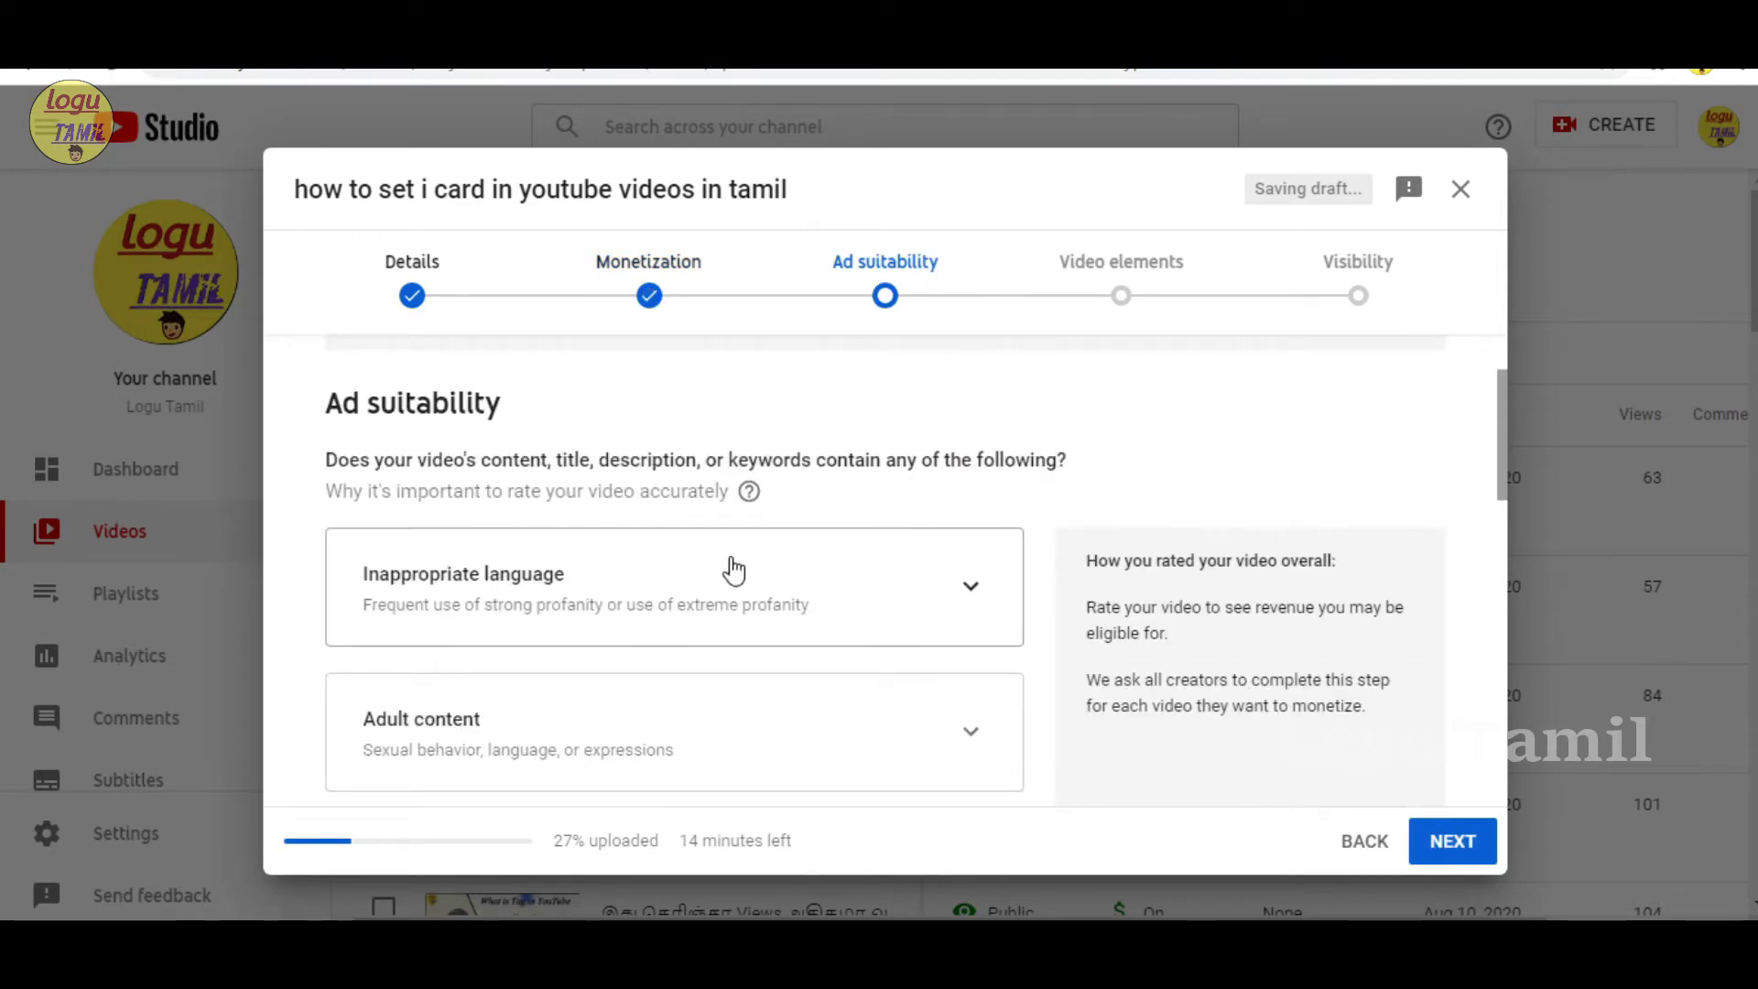
scroll(758, 566, "down", 1)
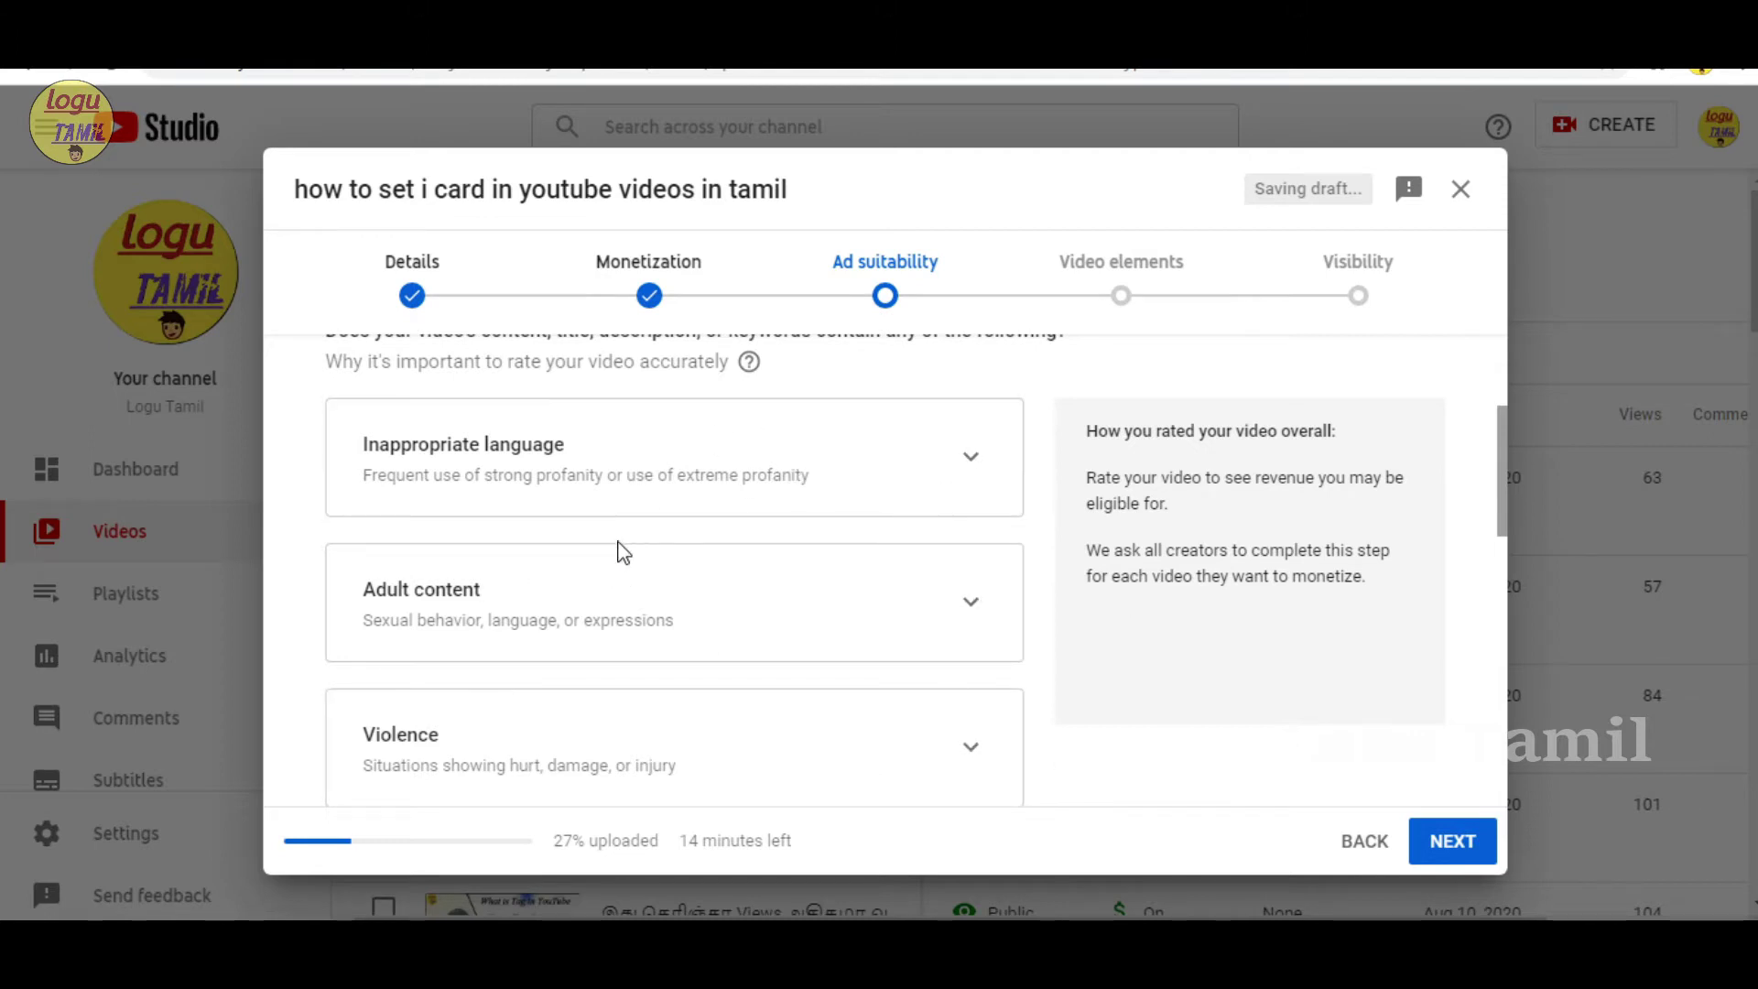
scroll(618, 552, "down", 3)
scroll(611, 595, "down", 1)
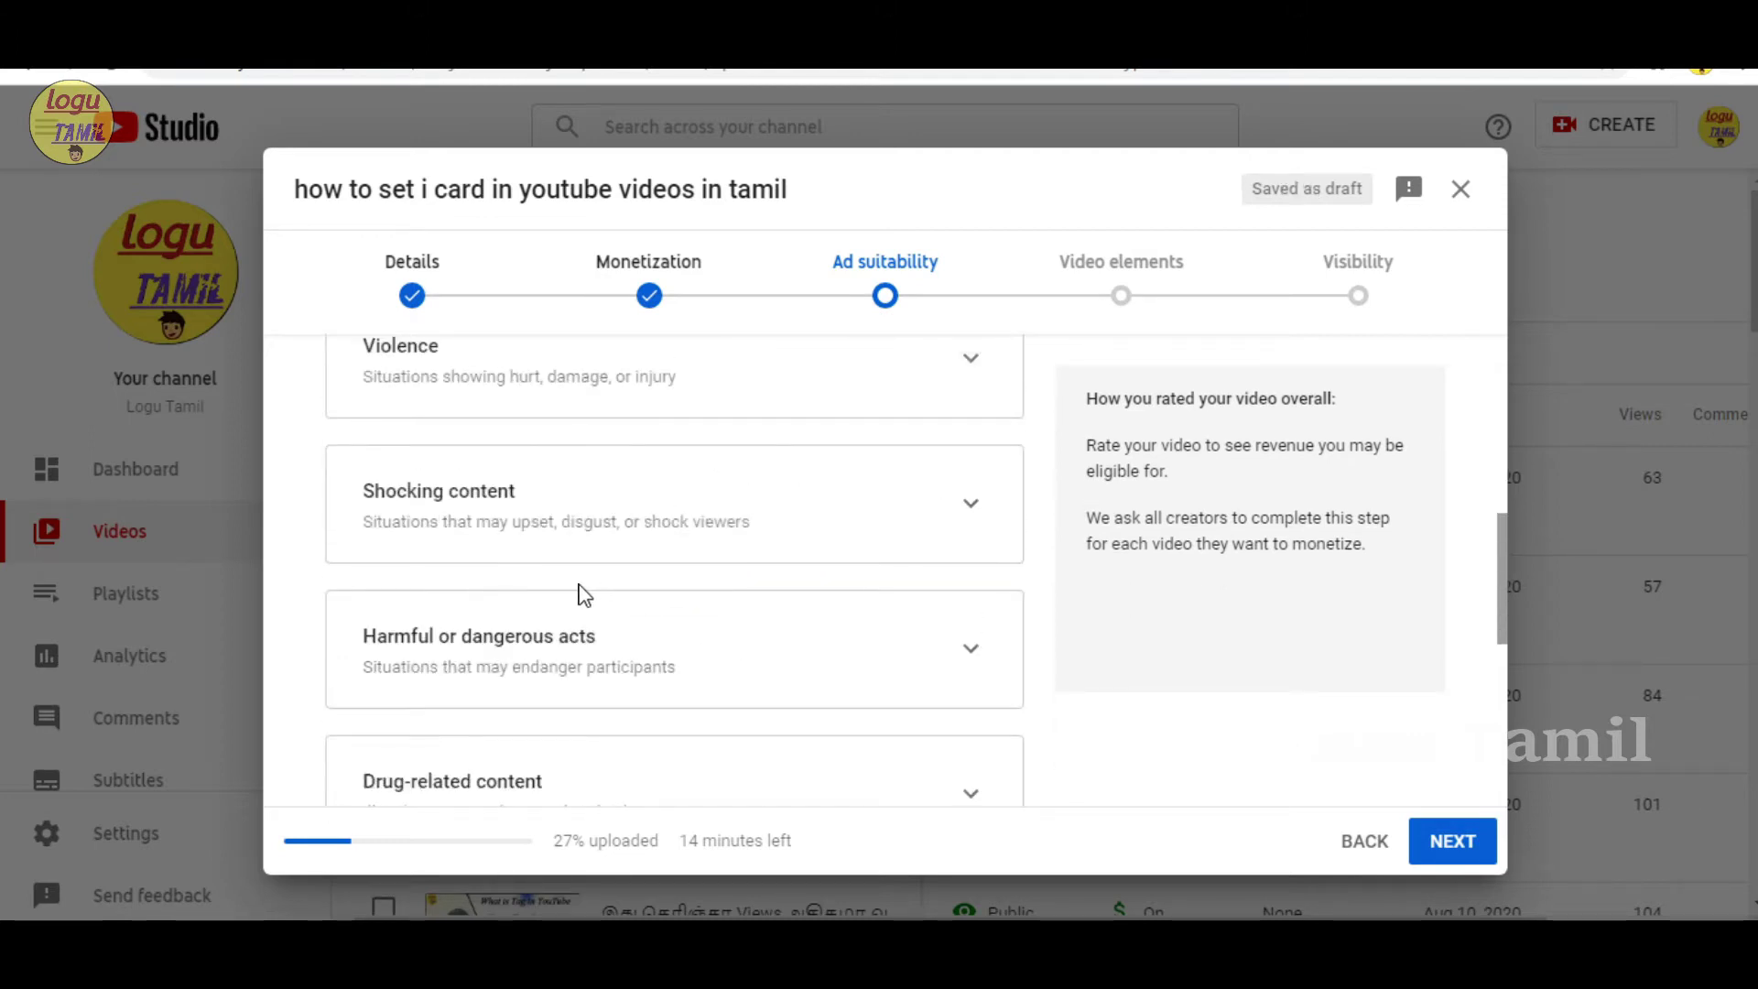
scroll(652, 554, "down", 4)
scroll(640, 558, "down", 3)
scroll(608, 619, "up", 5)
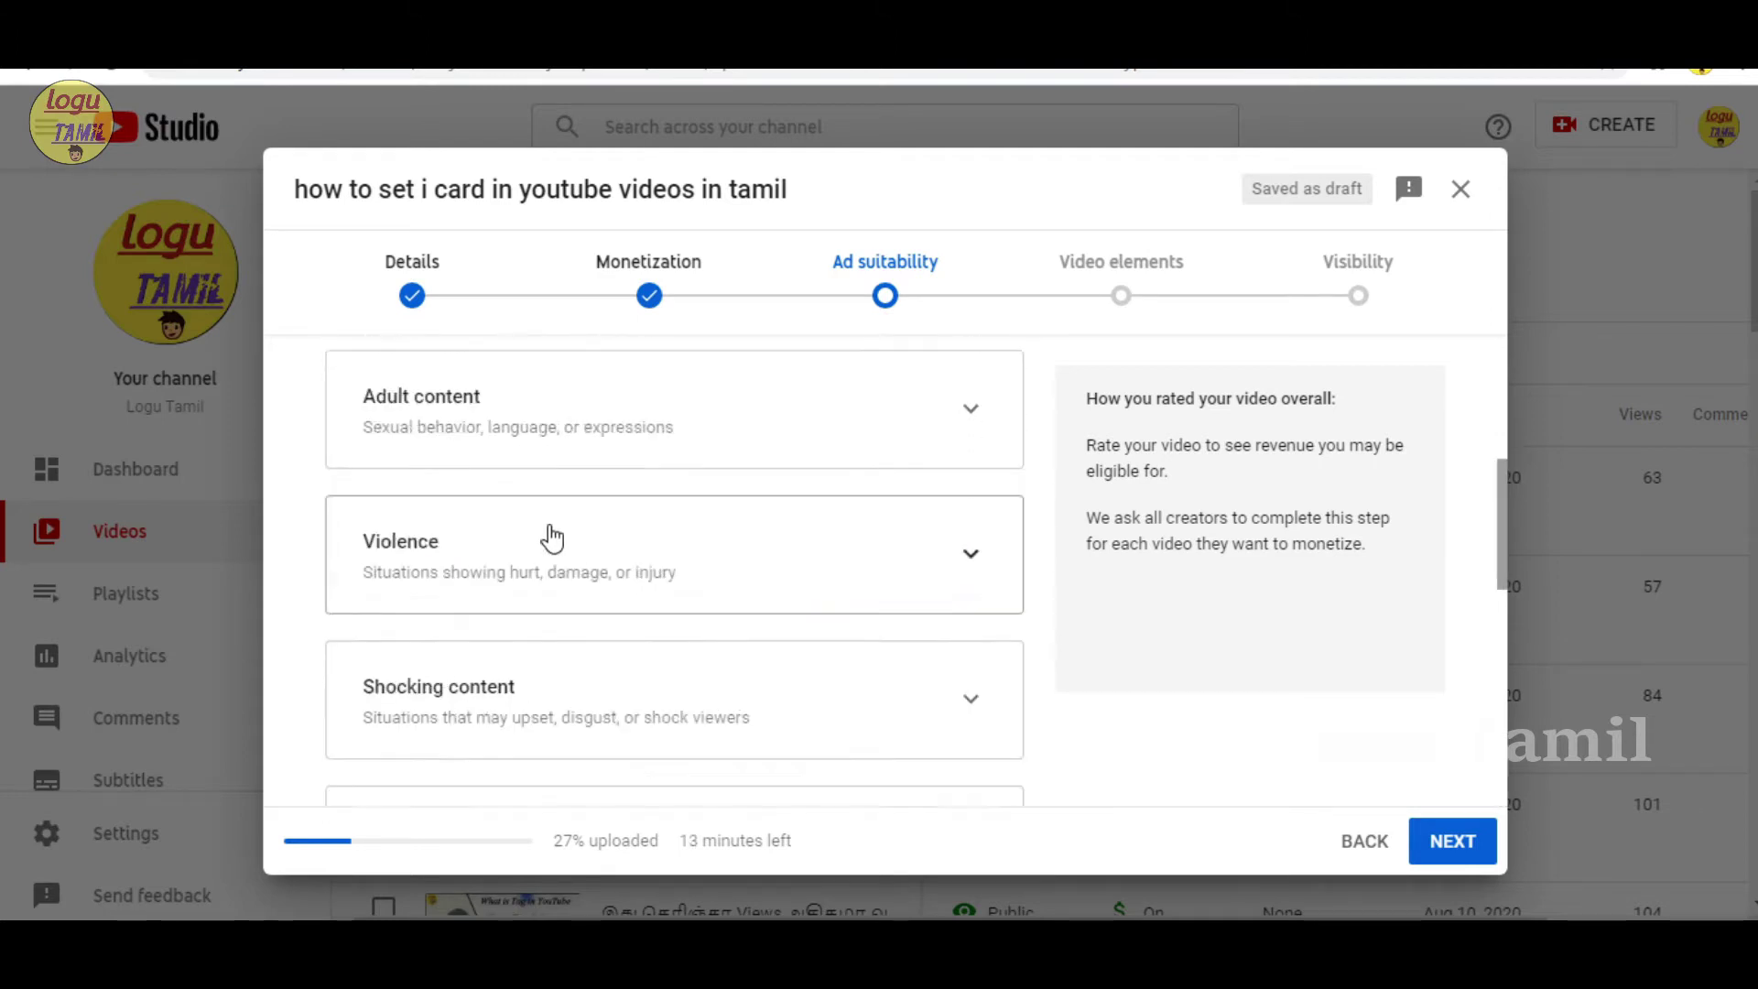
scroll(554, 558, "up", 2)
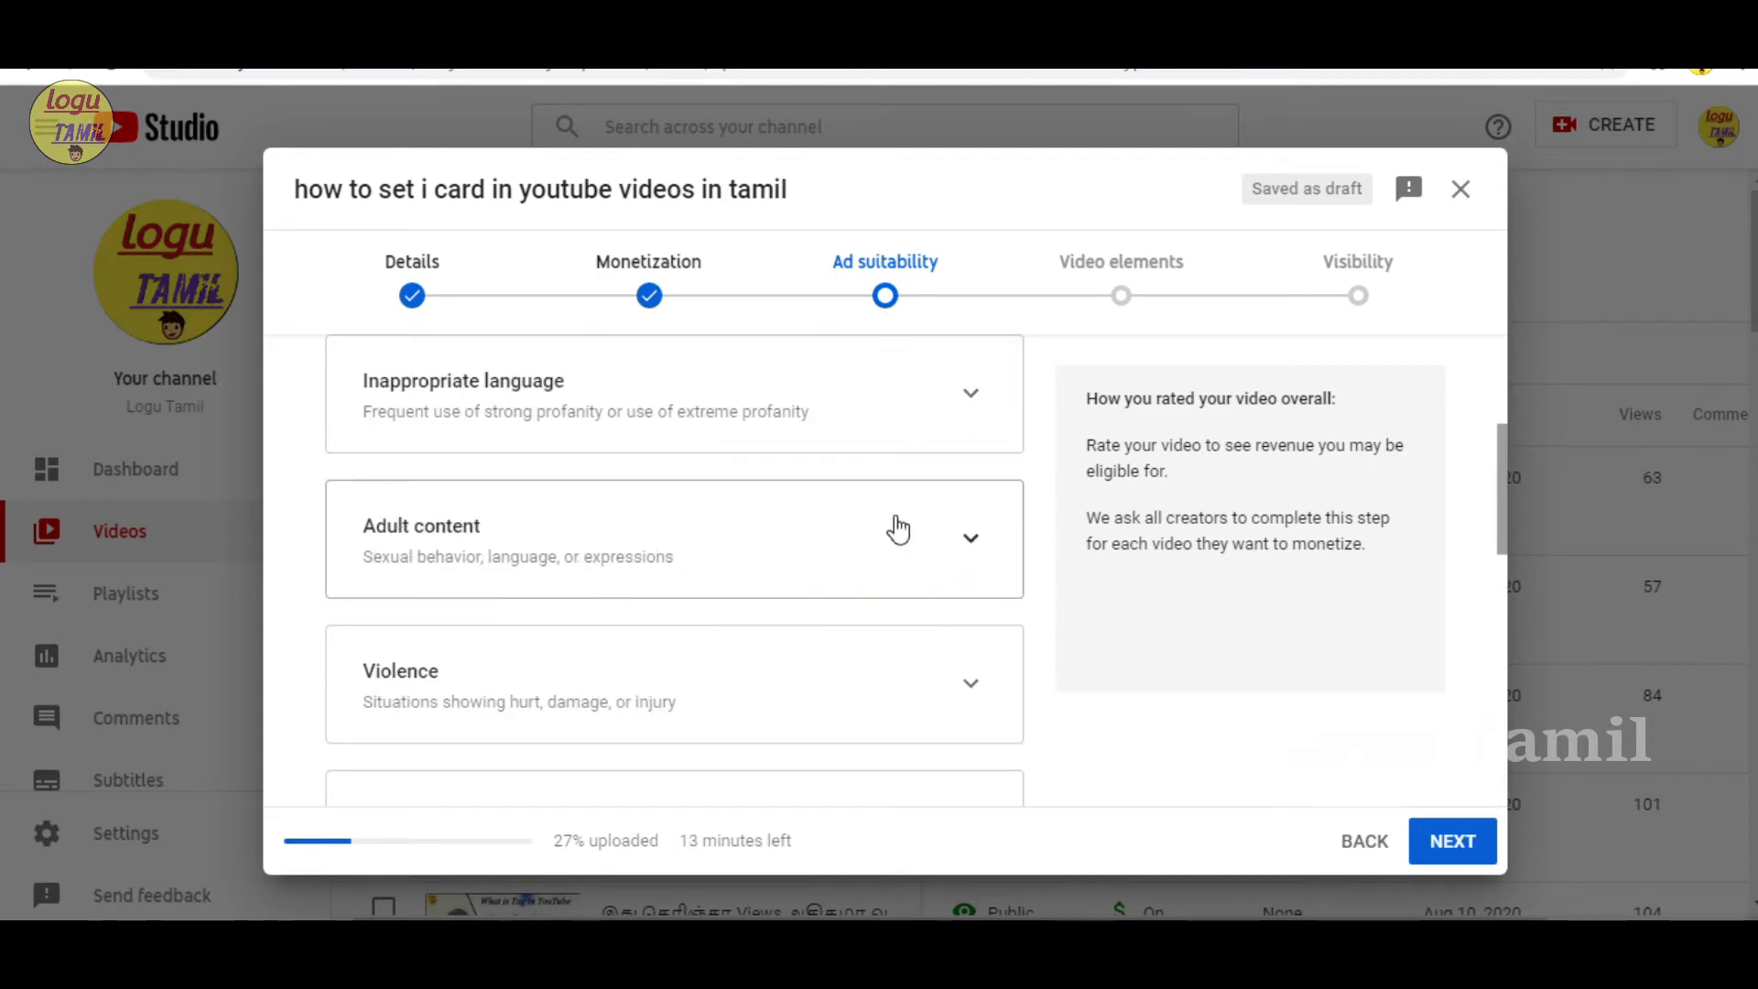
scroll(479, 564, "down", 1)
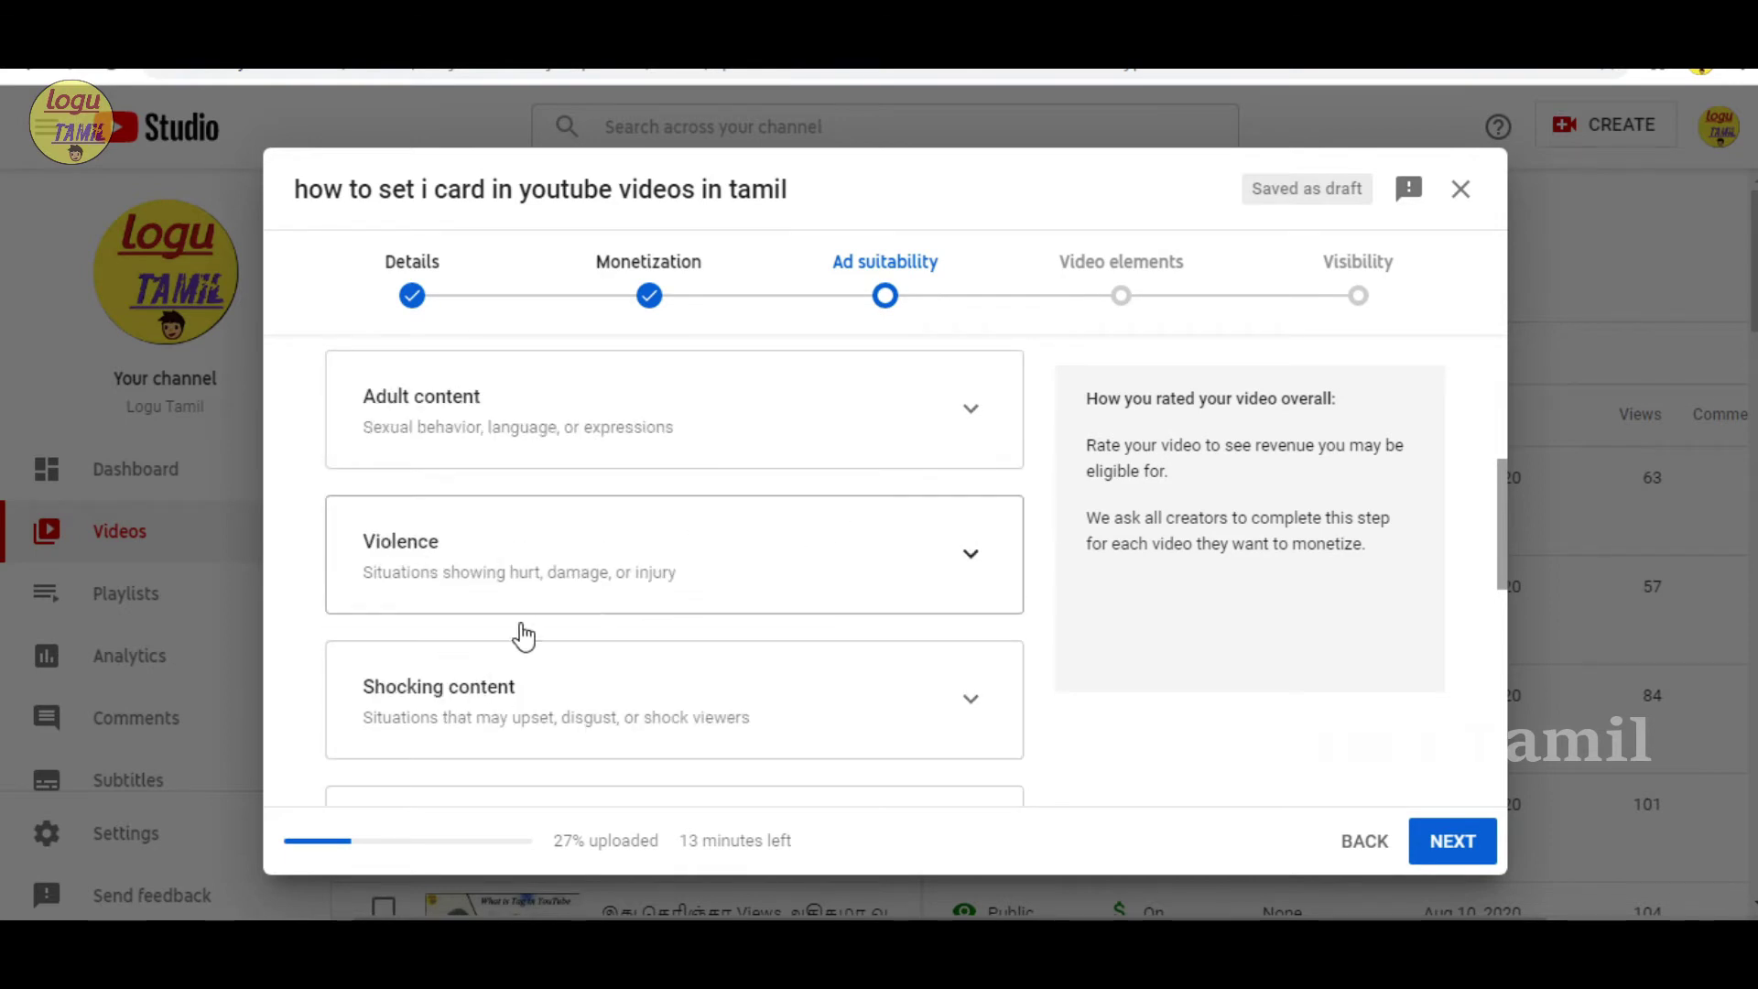
Step: Expand the Violence category to read its rating options, and collapse it again
left_click(962, 556)
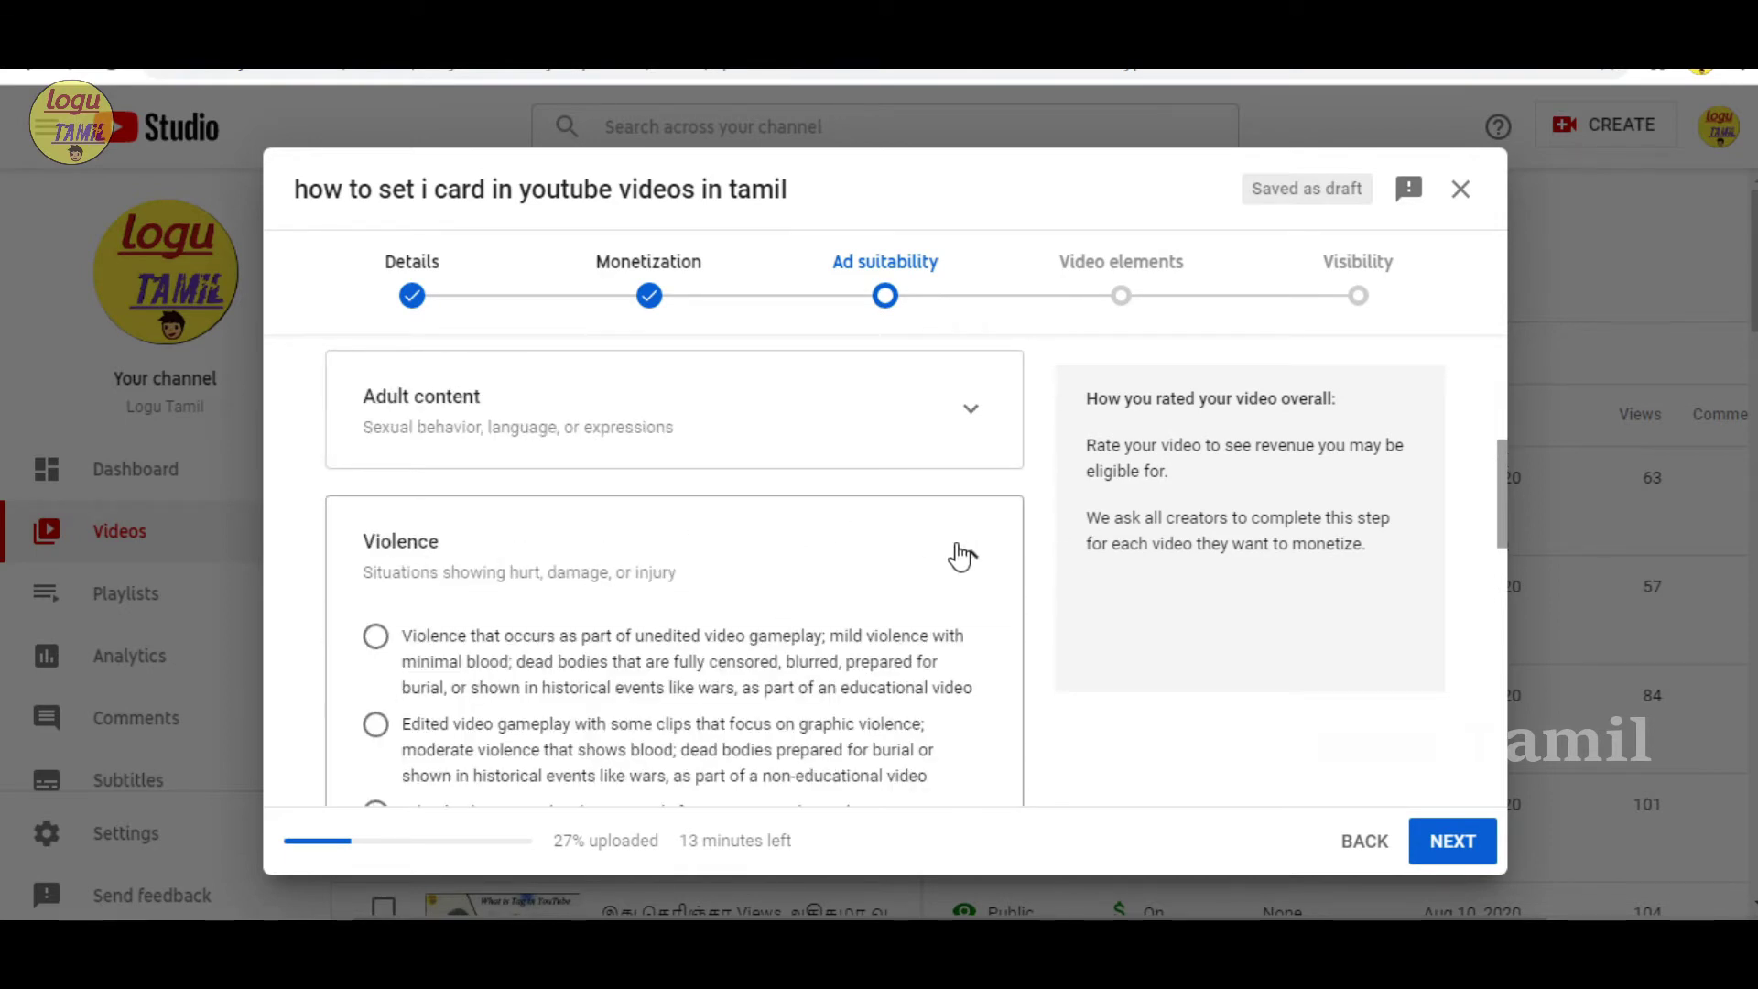
scroll(852, 552, "down", 4)
scroll(408, 476, "up", 3)
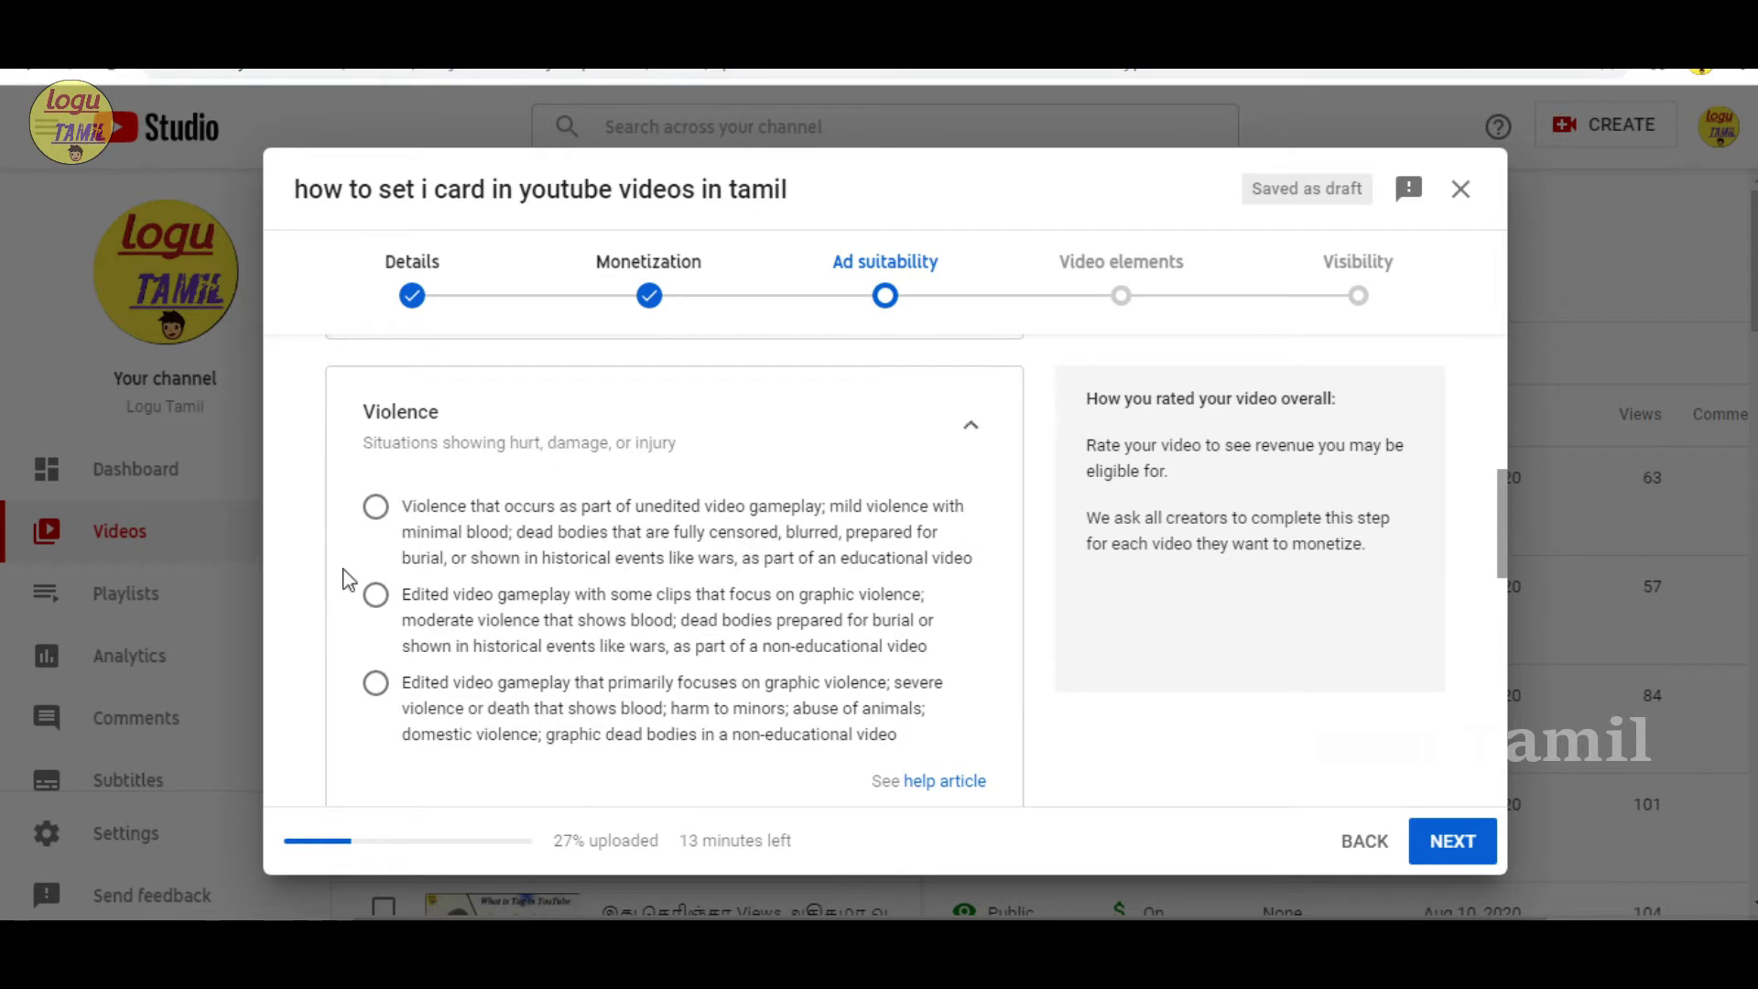
left_click(922, 448)
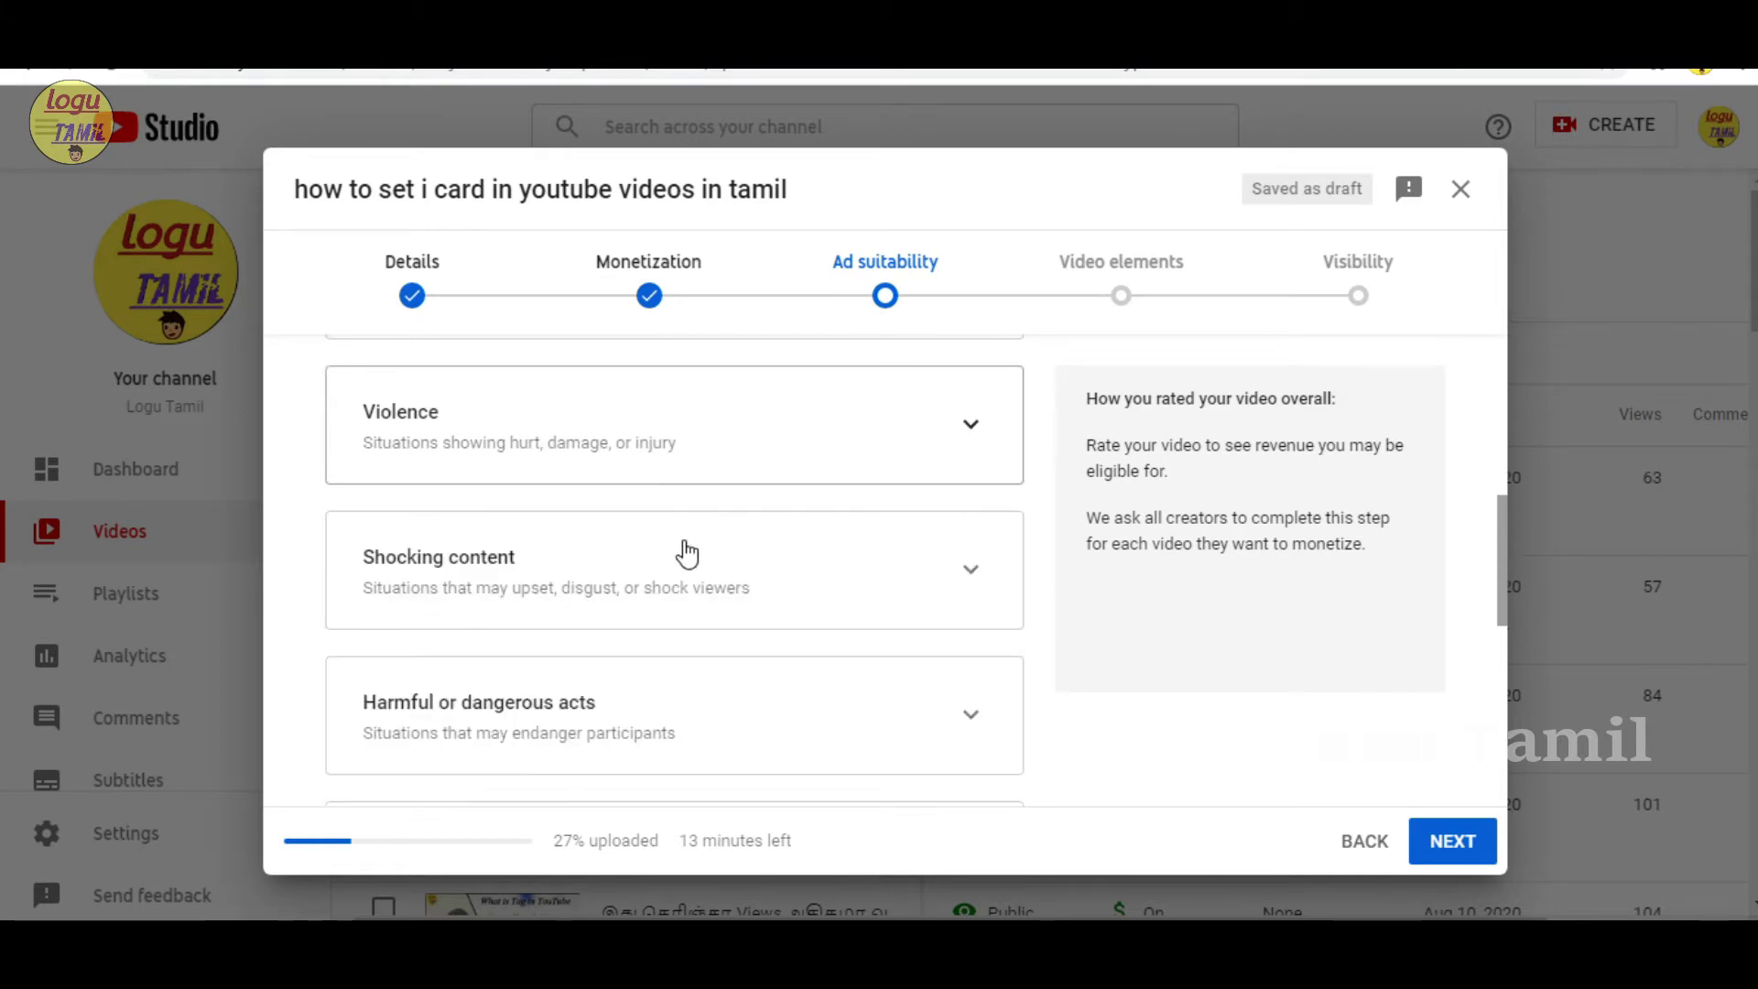
Step: Rate the video's content as "None of the above" in the Ad suitability questionnaire and continue to Video elements
scroll(705, 541, "down", 6)
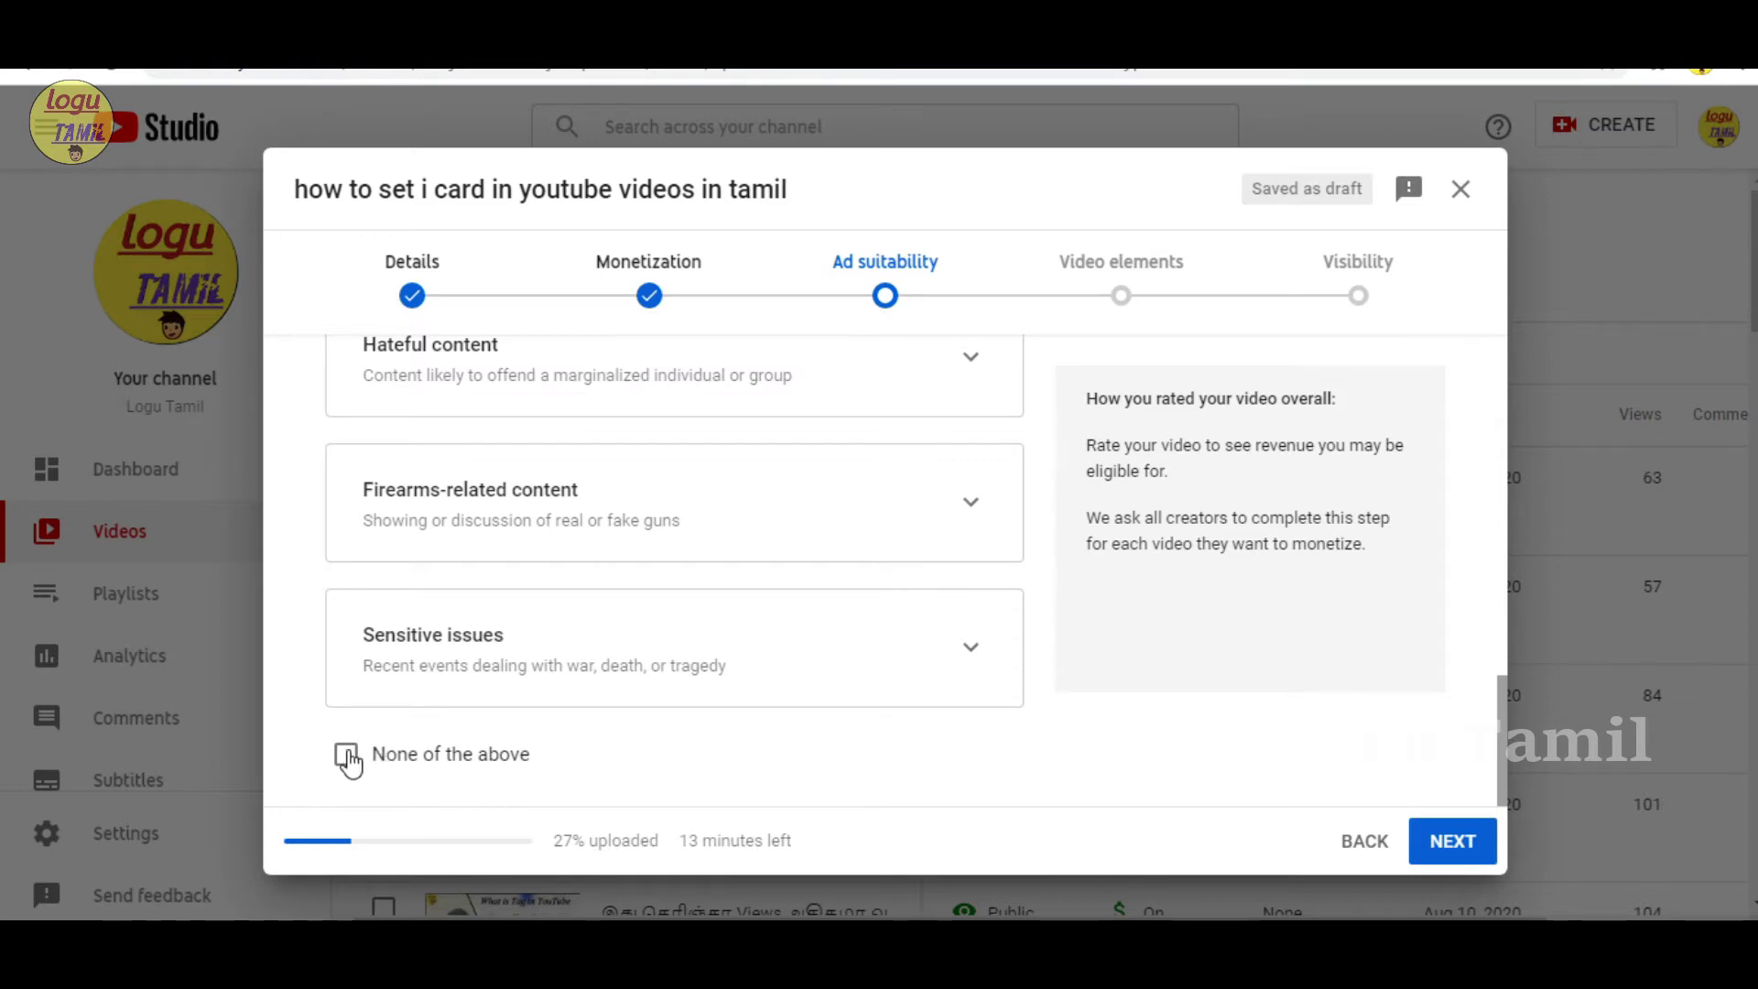
left_click(347, 754)
scroll(547, 666, "up", 2)
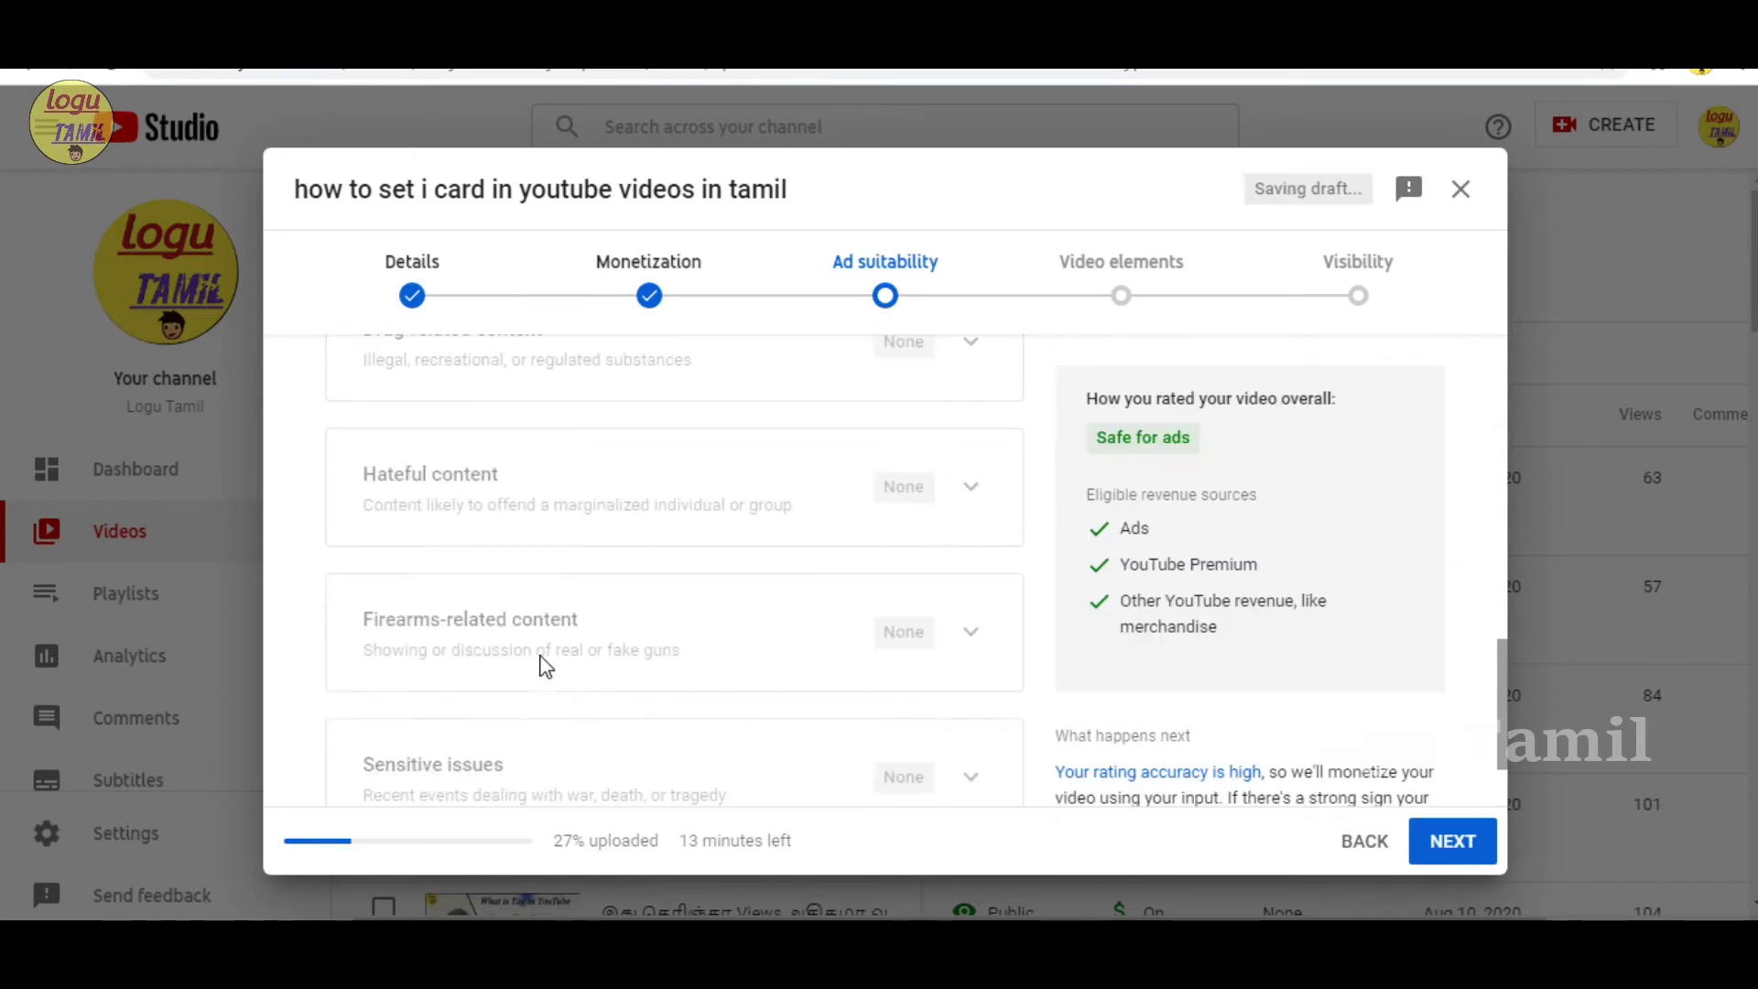
scroll(479, 640, "up", 8)
scroll(580, 632, "down", 3)
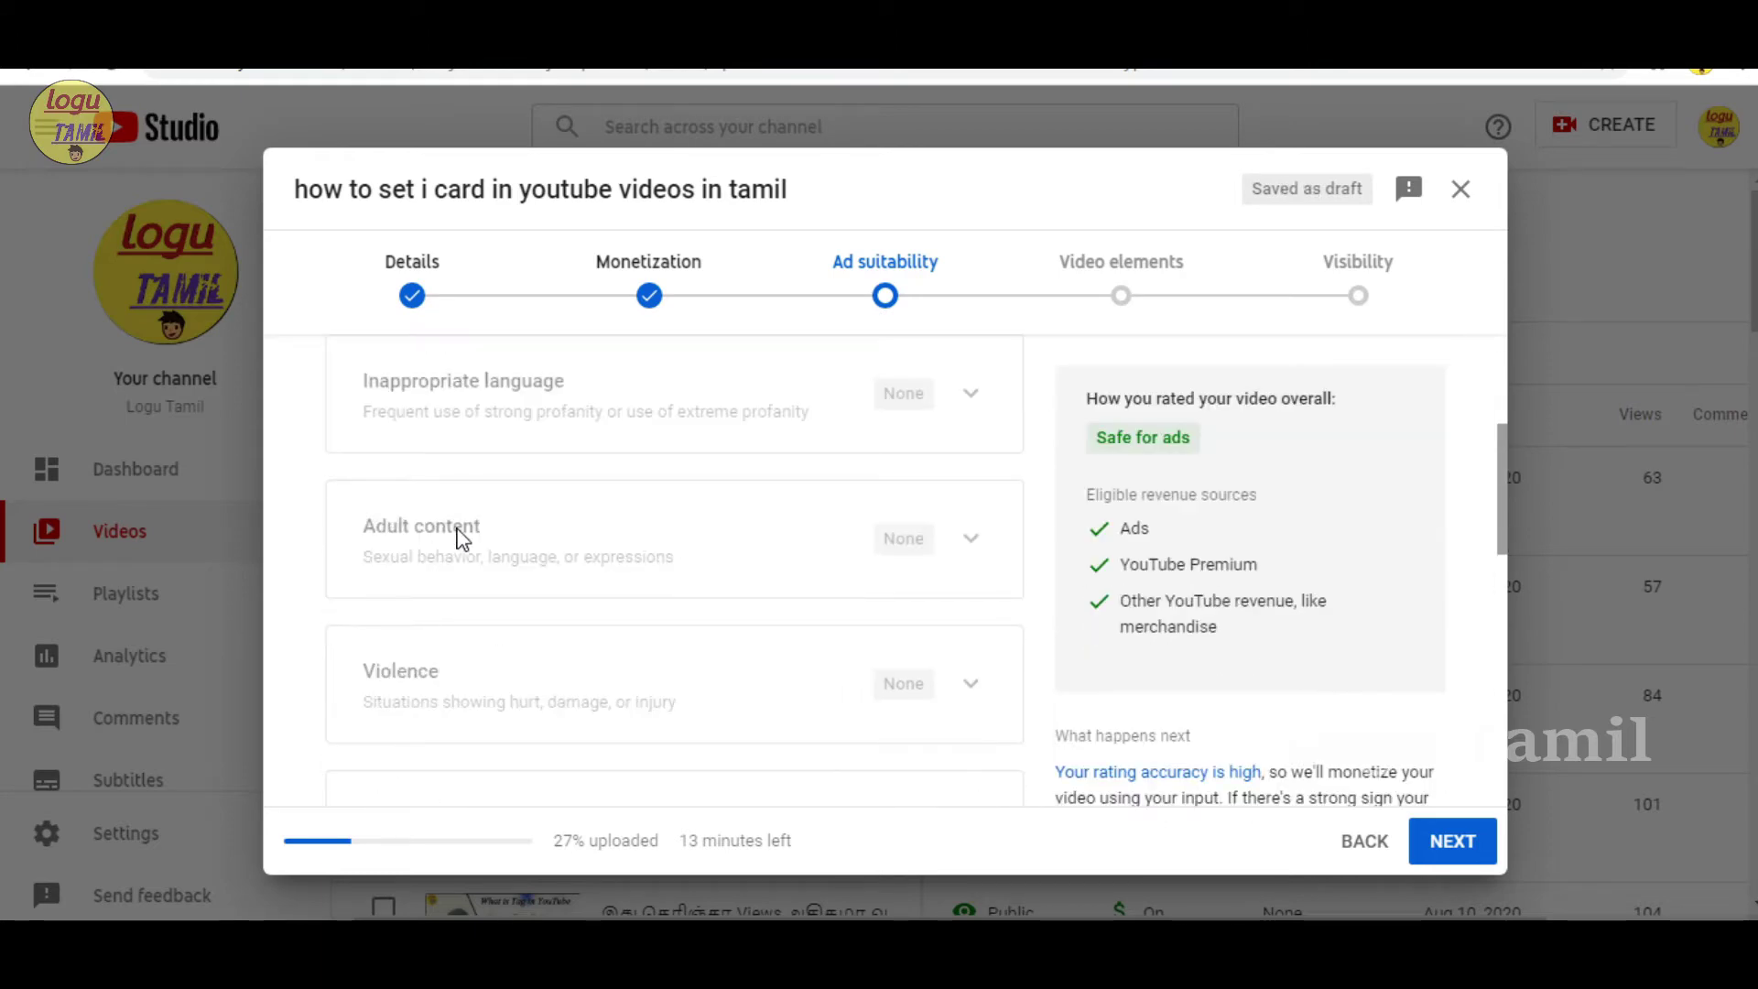
scroll(577, 622, "down", 4)
scroll(510, 616, "down", 4)
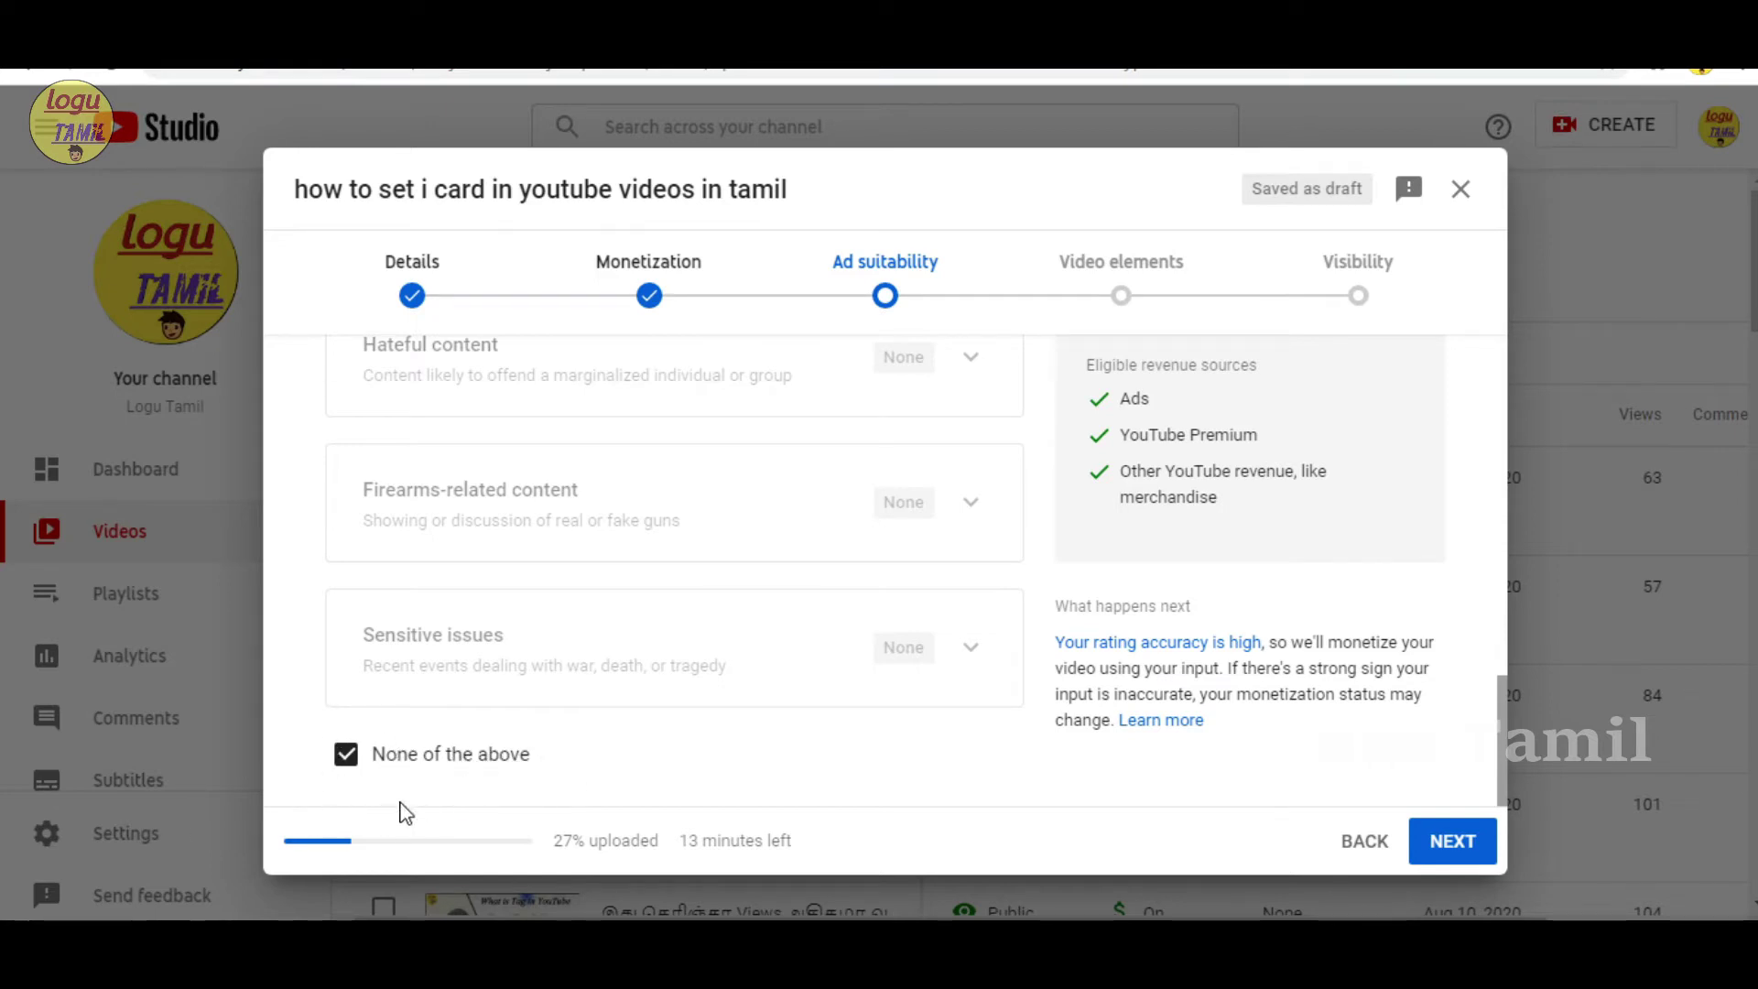
left_click(1456, 847)
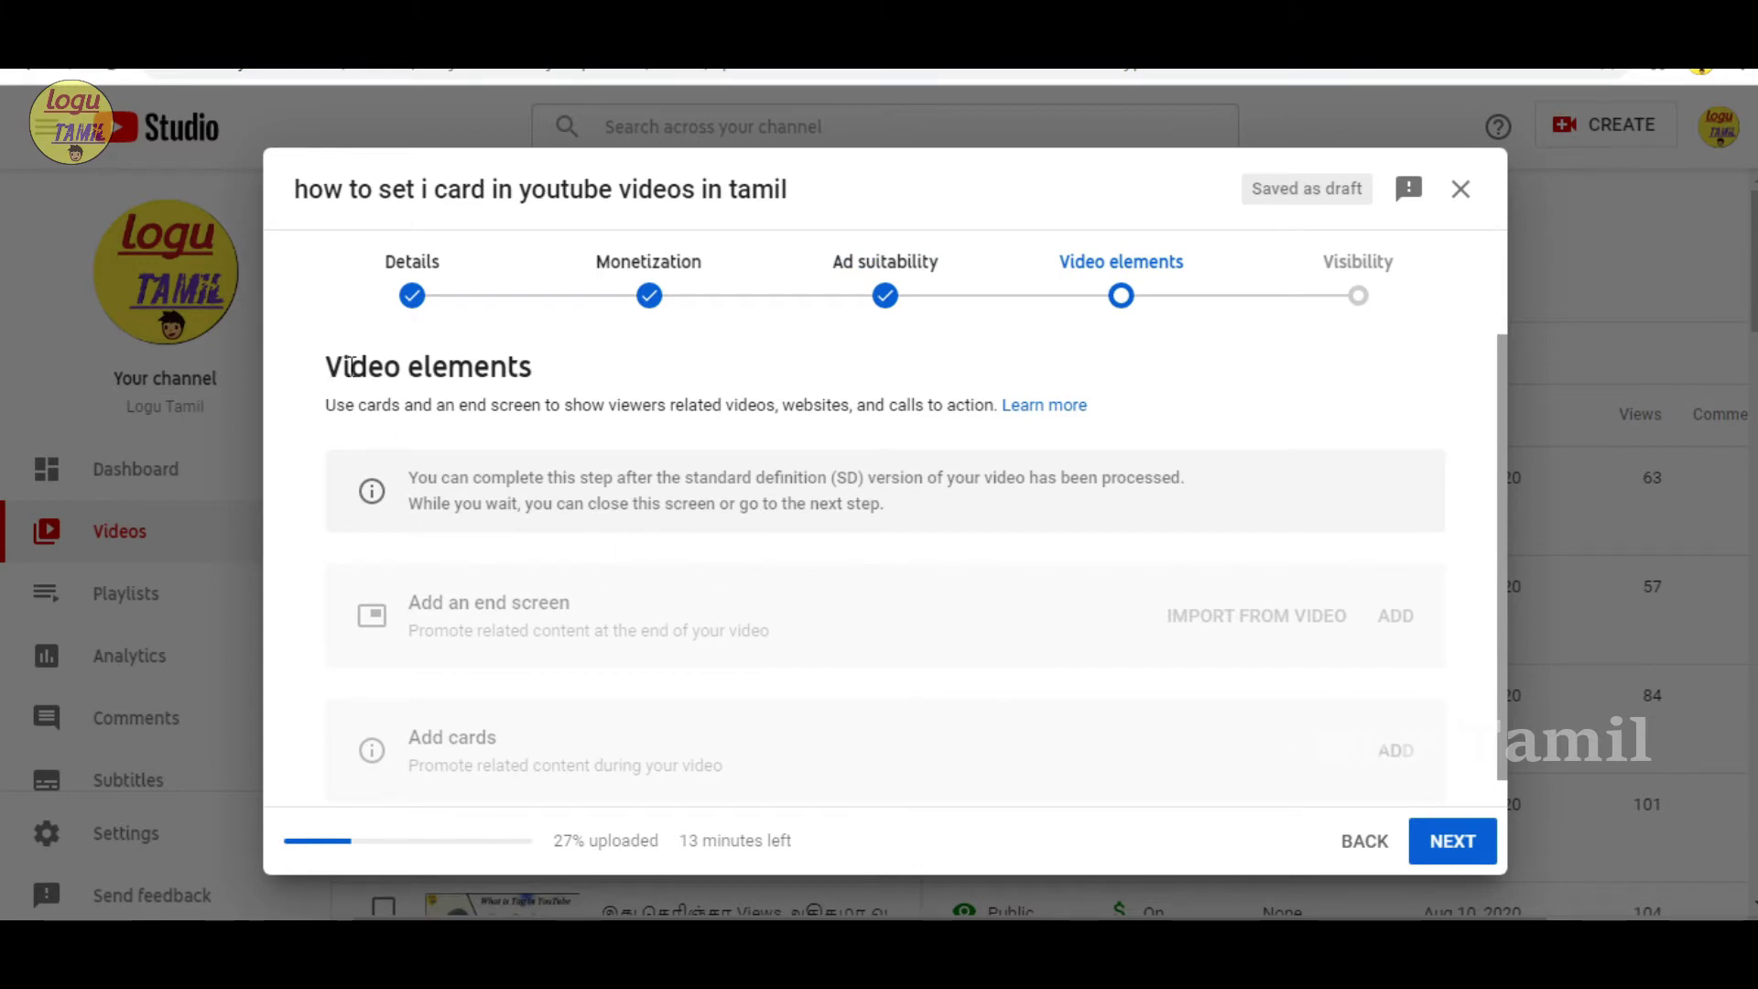
Step: Examine the Video elements stage, including the end screen and cards options
left_click_drag(328, 362, 541, 371)
left_click(544, 371)
scroll(687, 608, "down", 1)
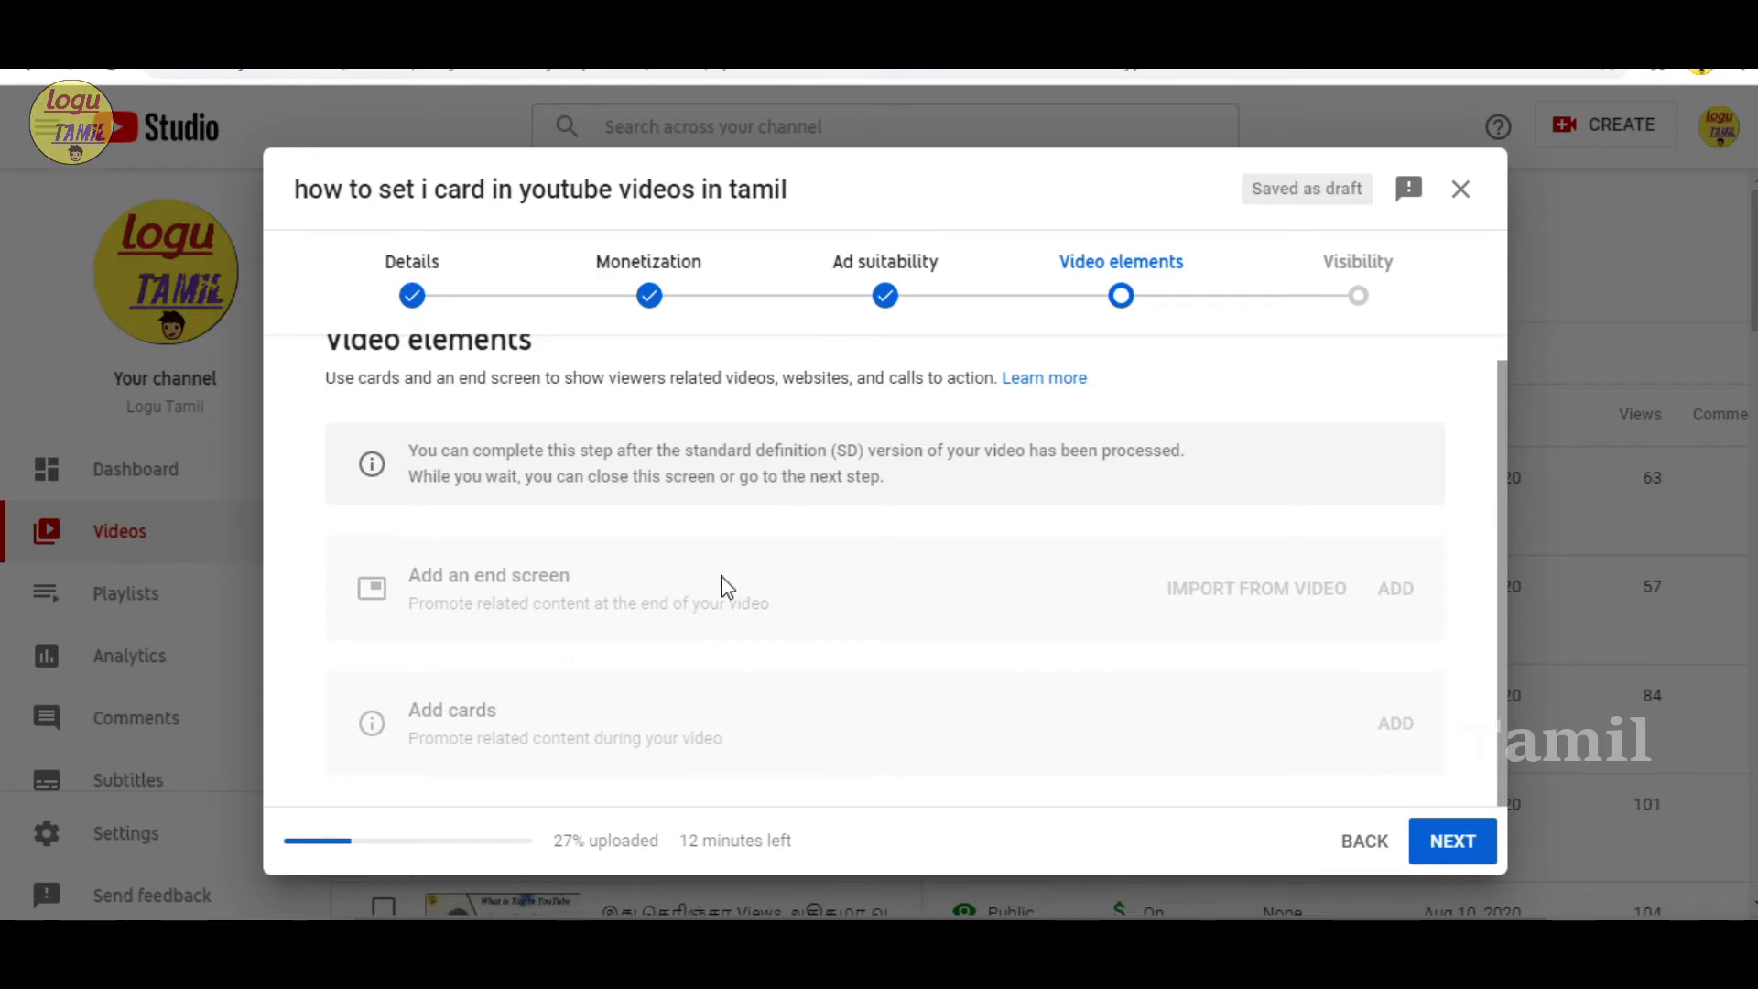
scroll(451, 609, "up", 1)
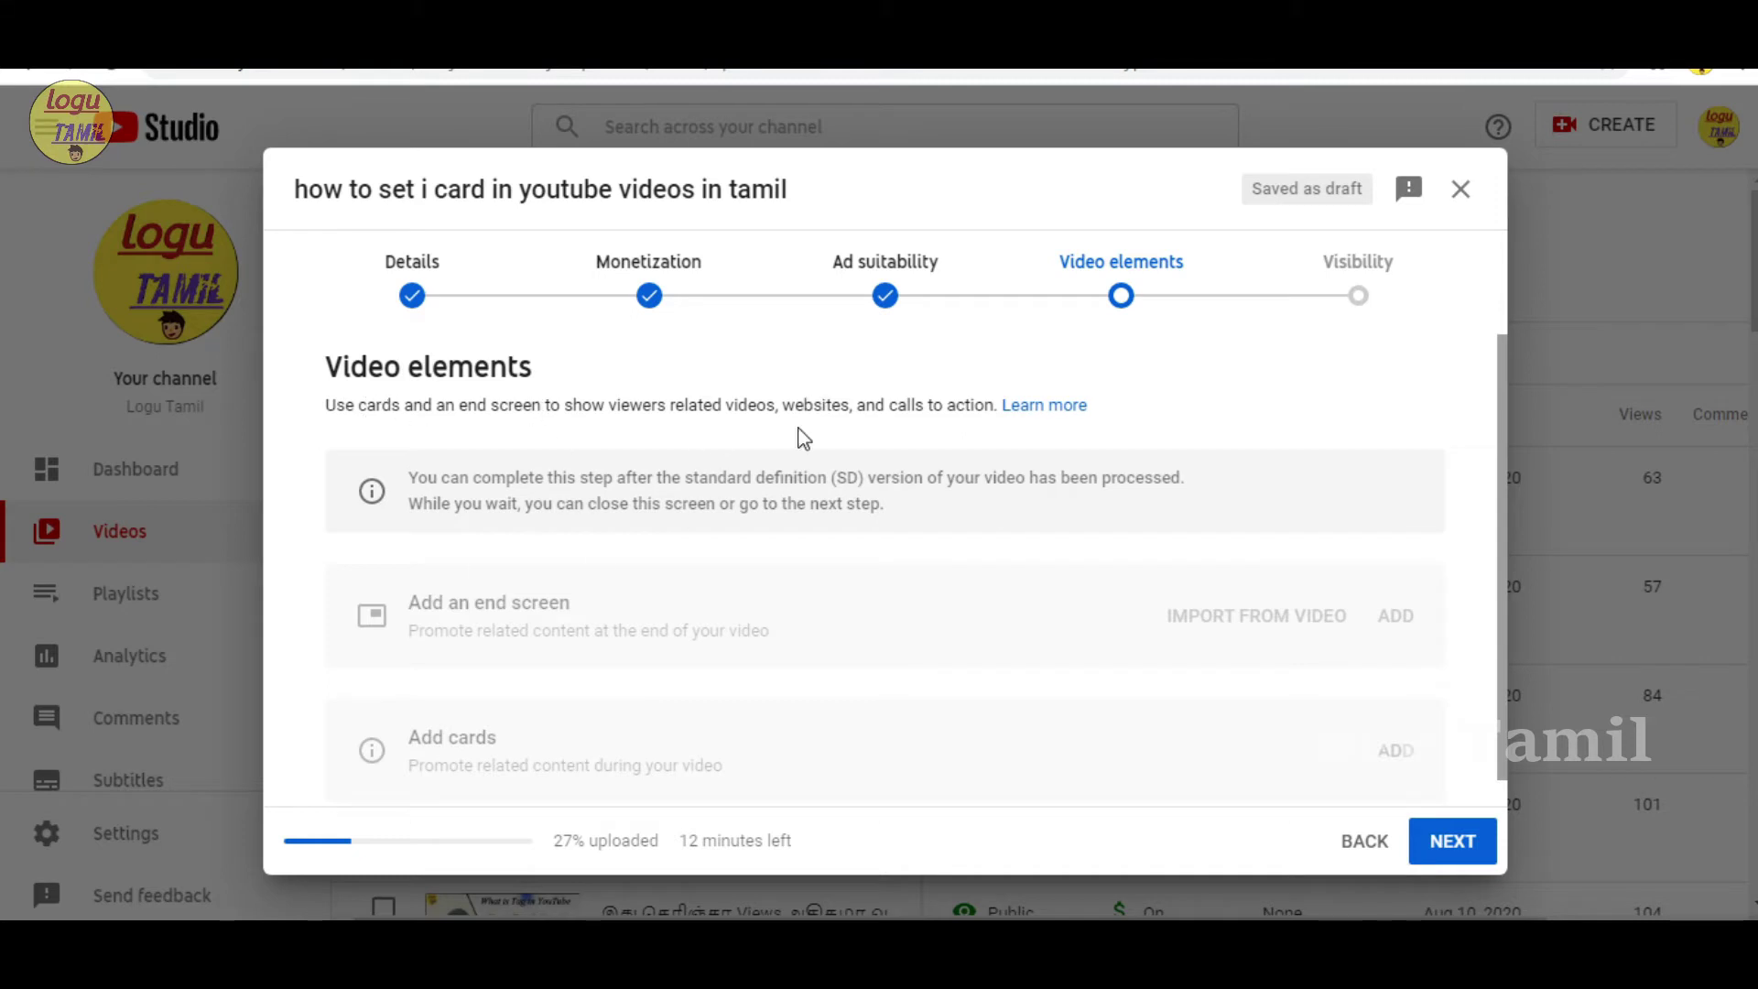
Step: Continue to the Visibility stage, look over its publishing options, and save the video as Private
scroll(616, 531, "down", 1)
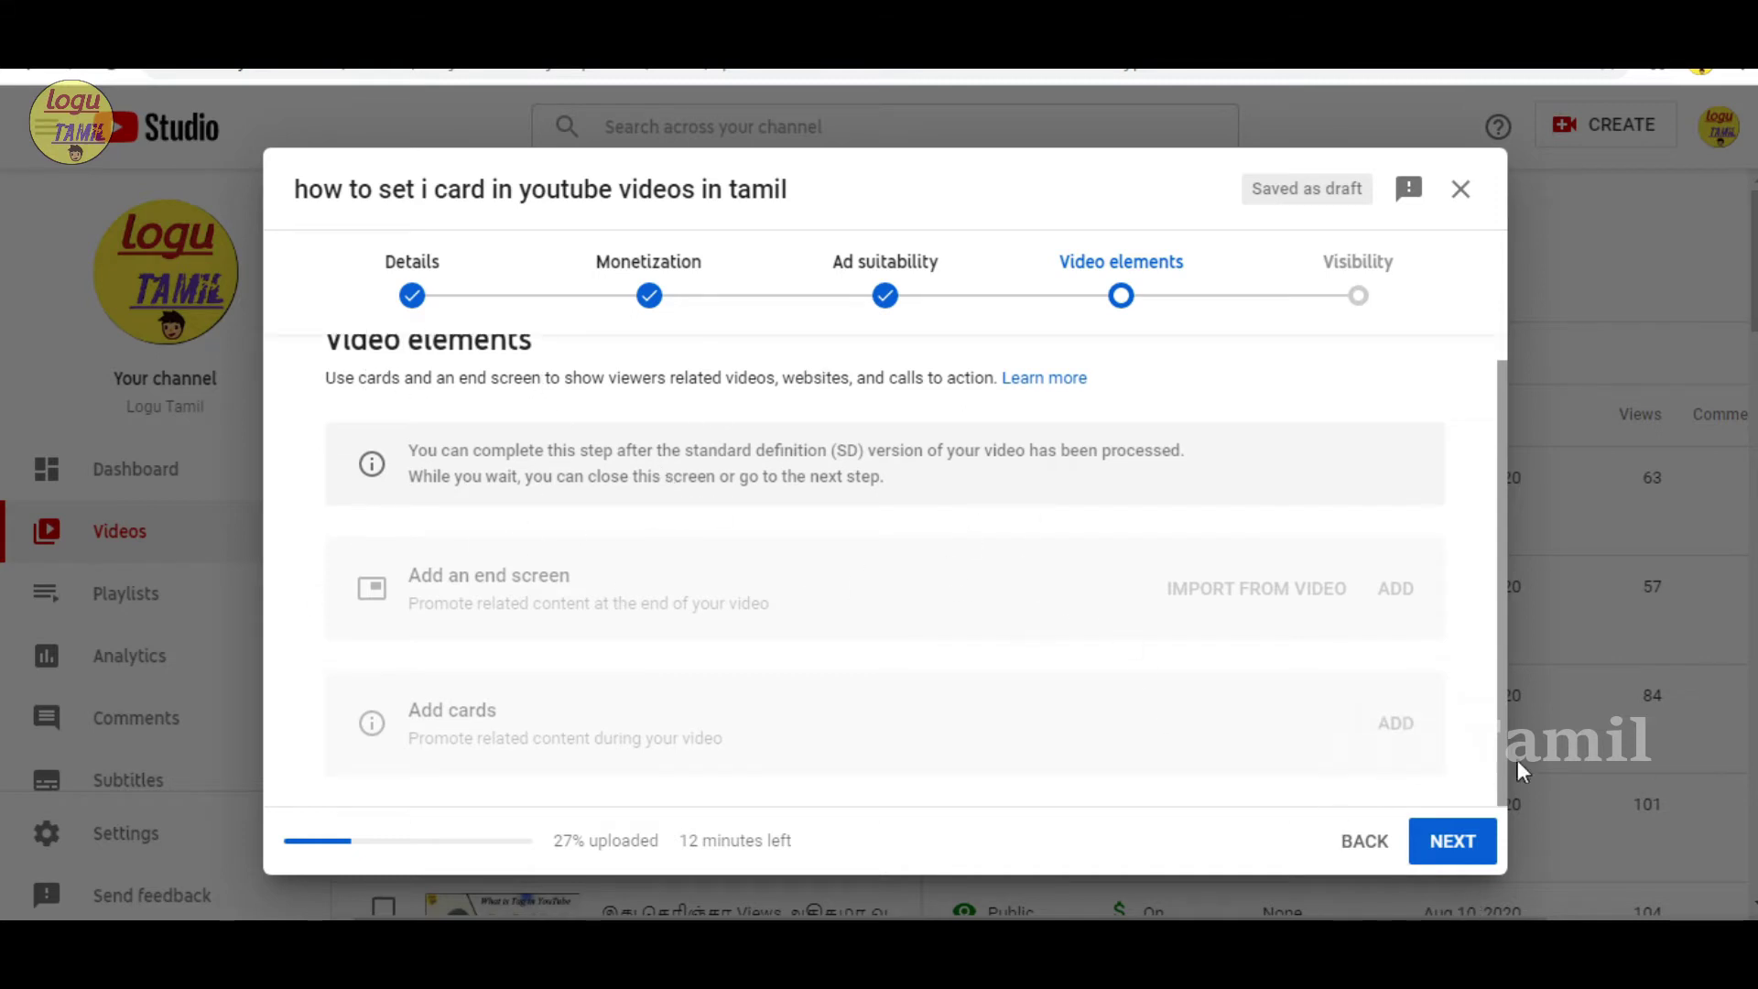
left_click(1465, 845)
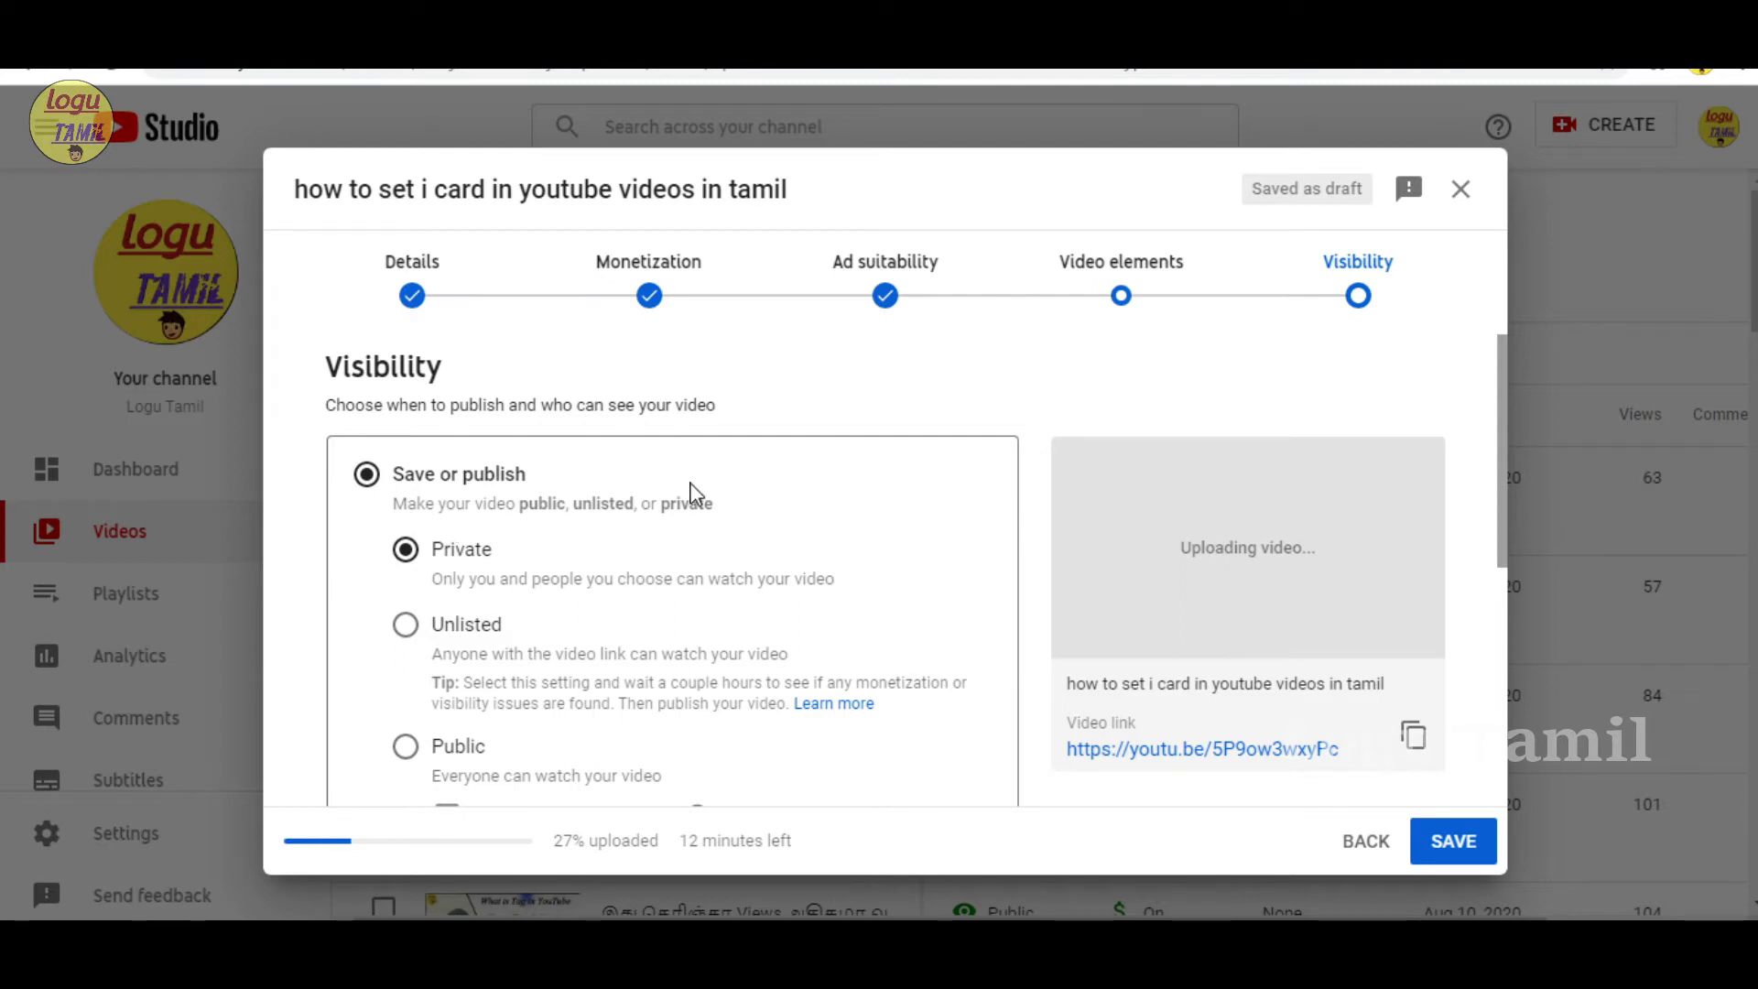
scroll(691, 489, "down", 3)
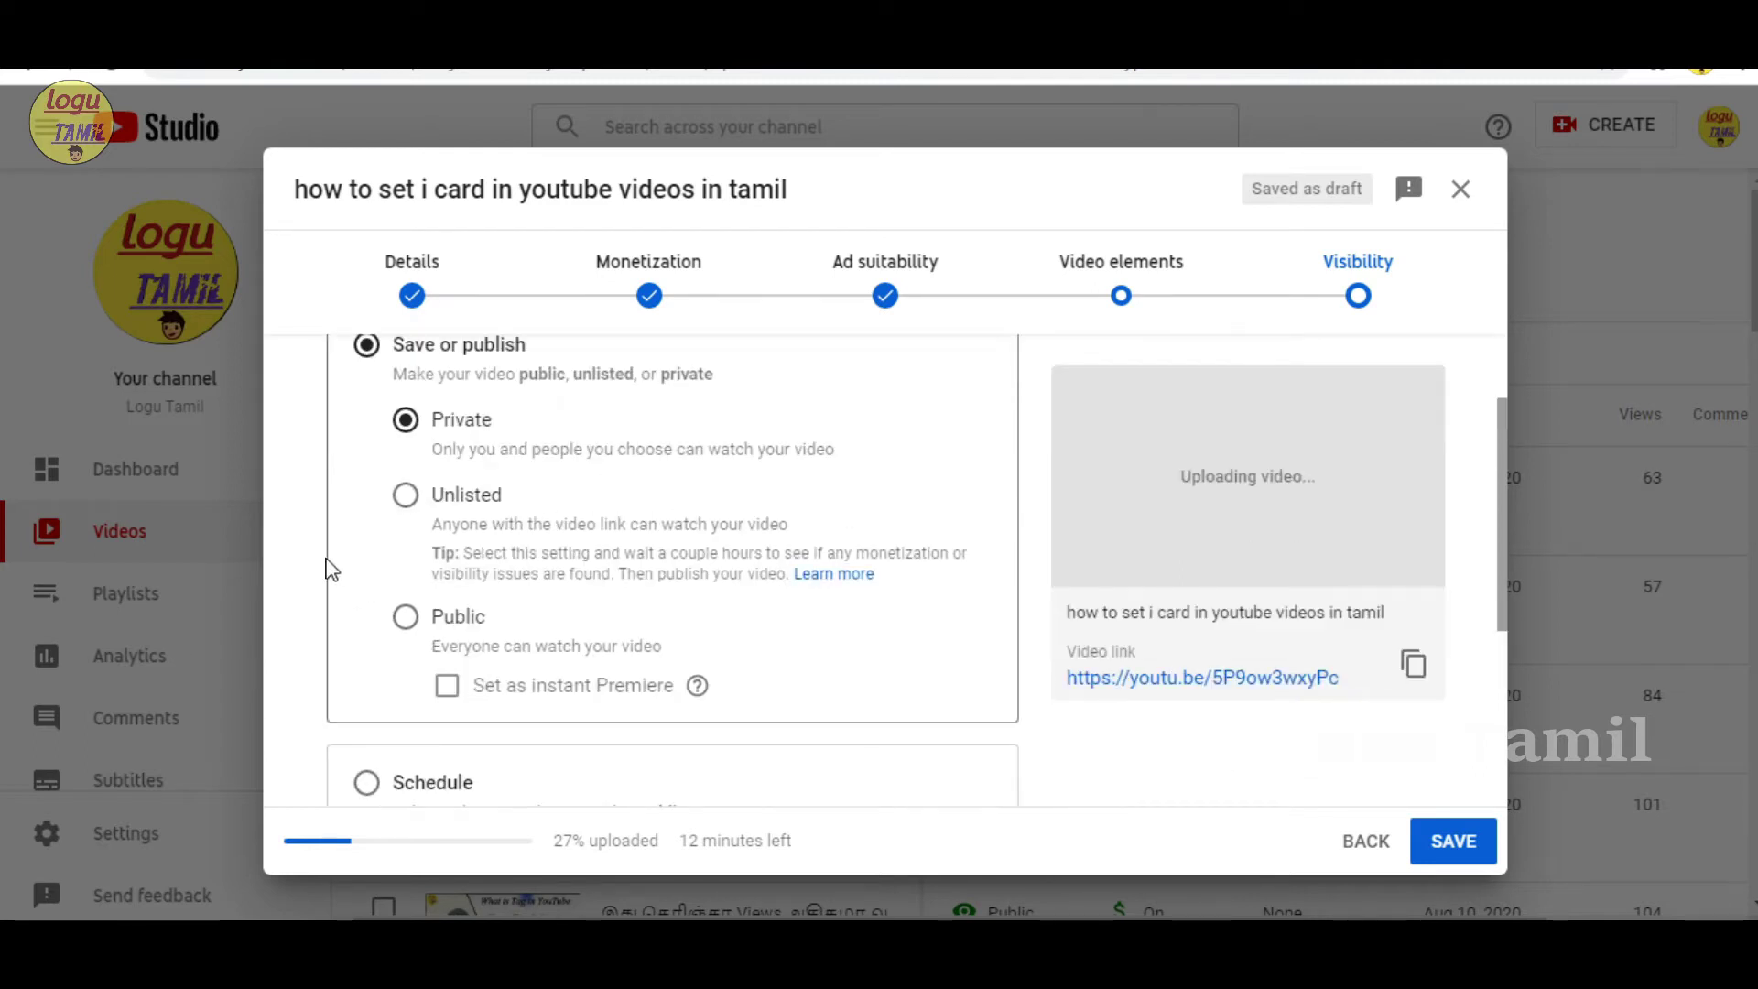
scroll(366, 586, "up", 3)
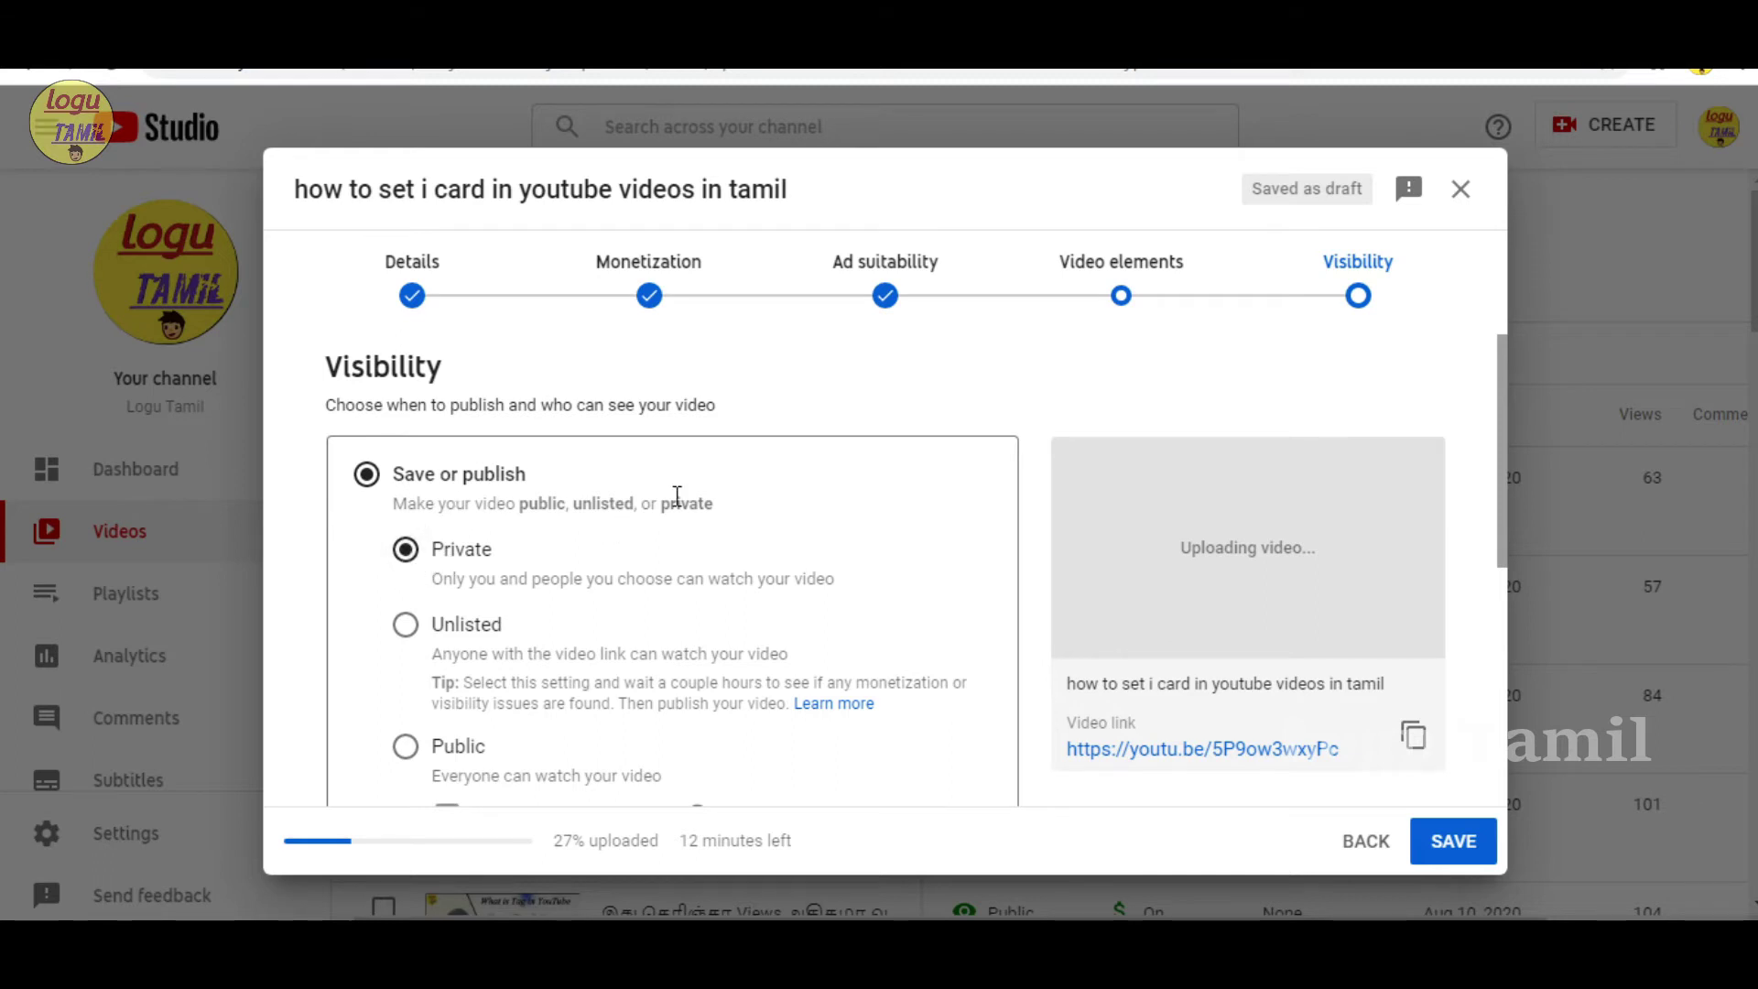
scroll(677, 499, "down", 2)
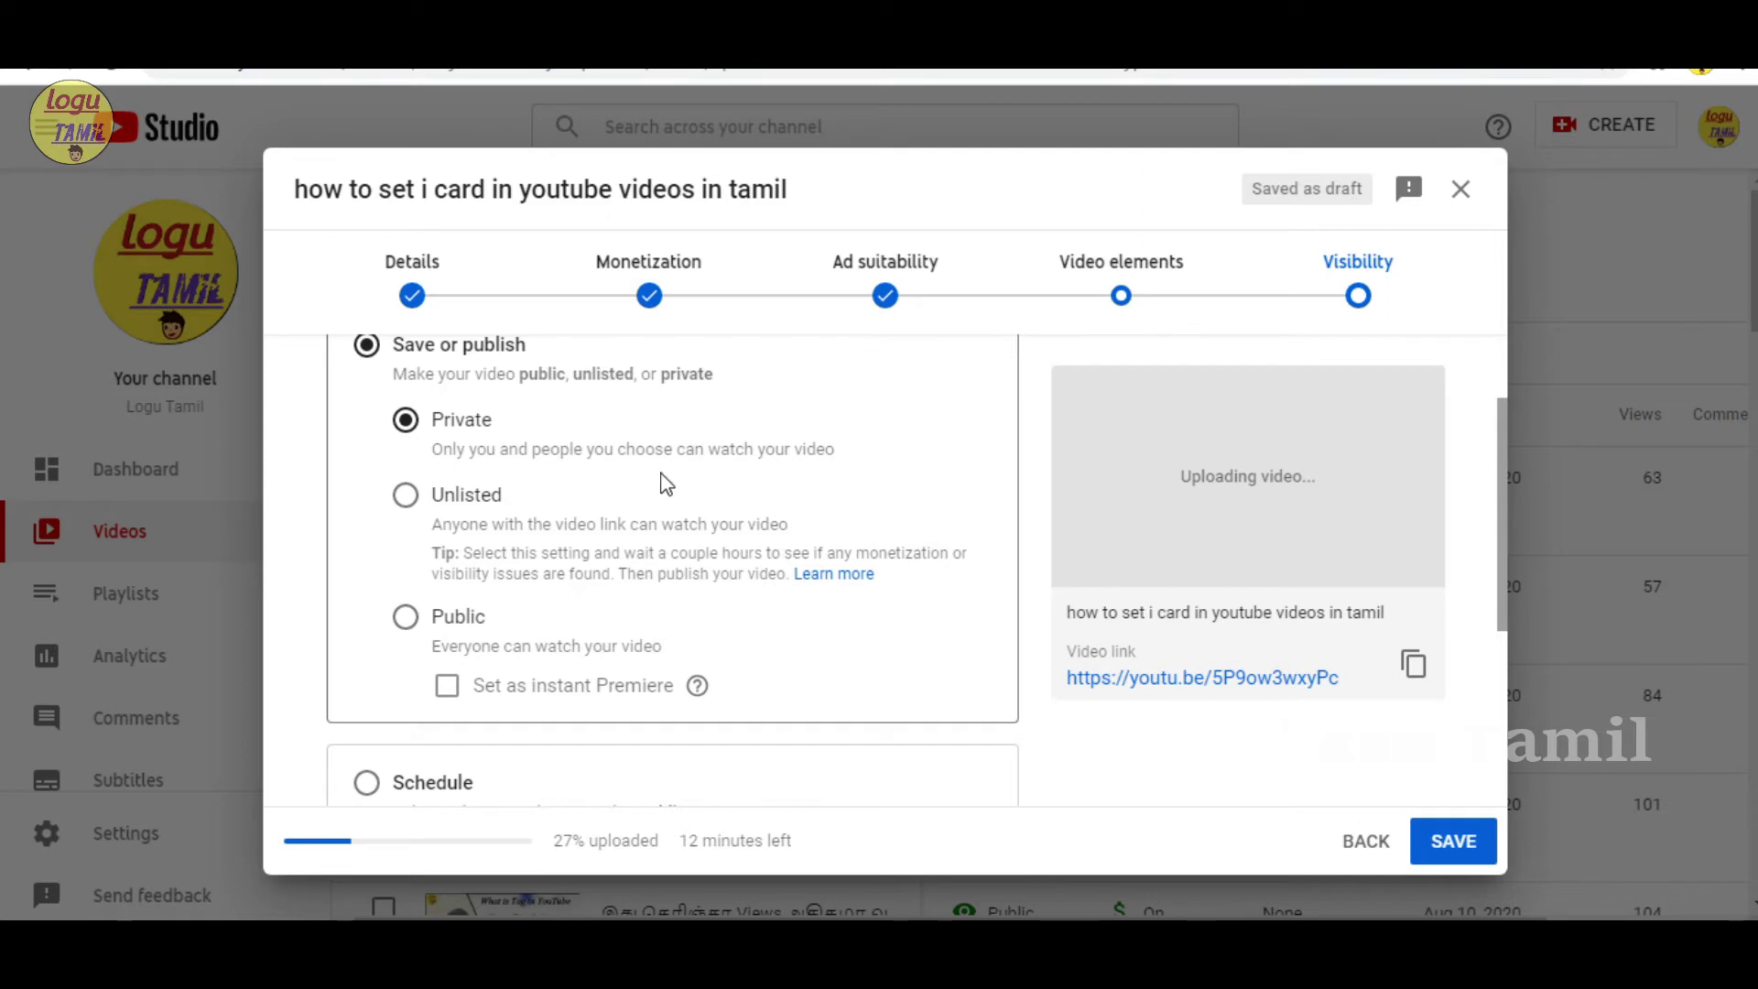
scroll(673, 483, "up", 2)
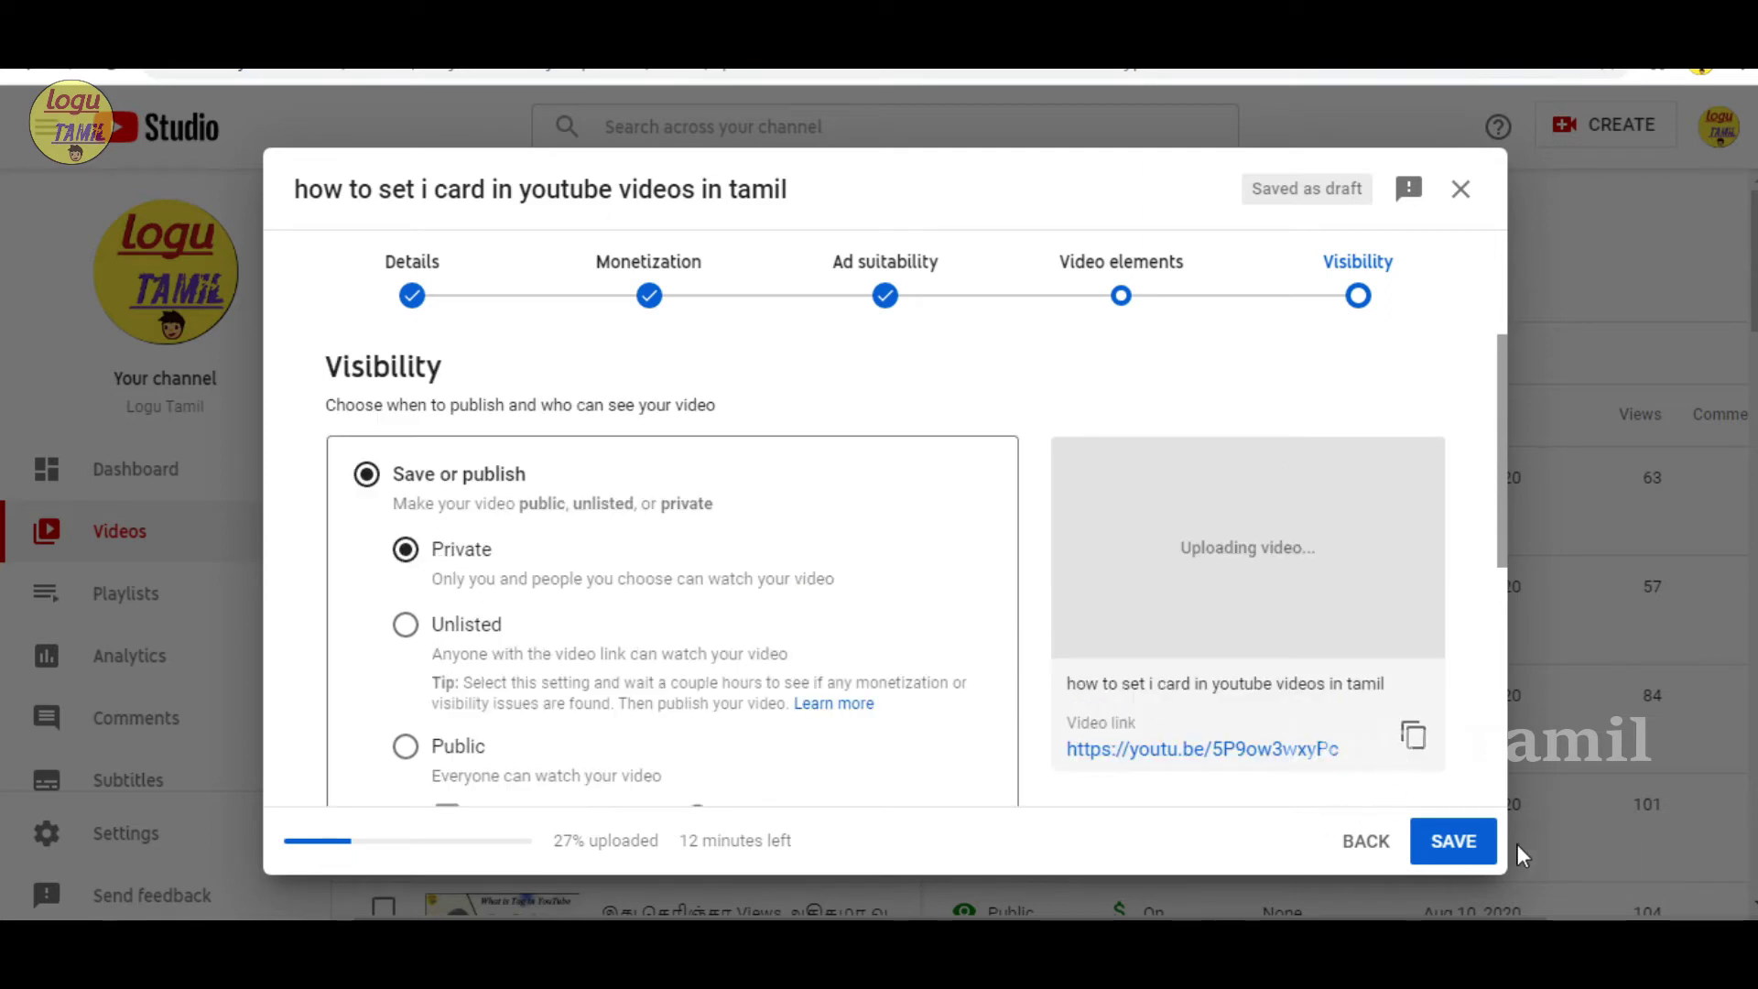
left_click(1460, 851)
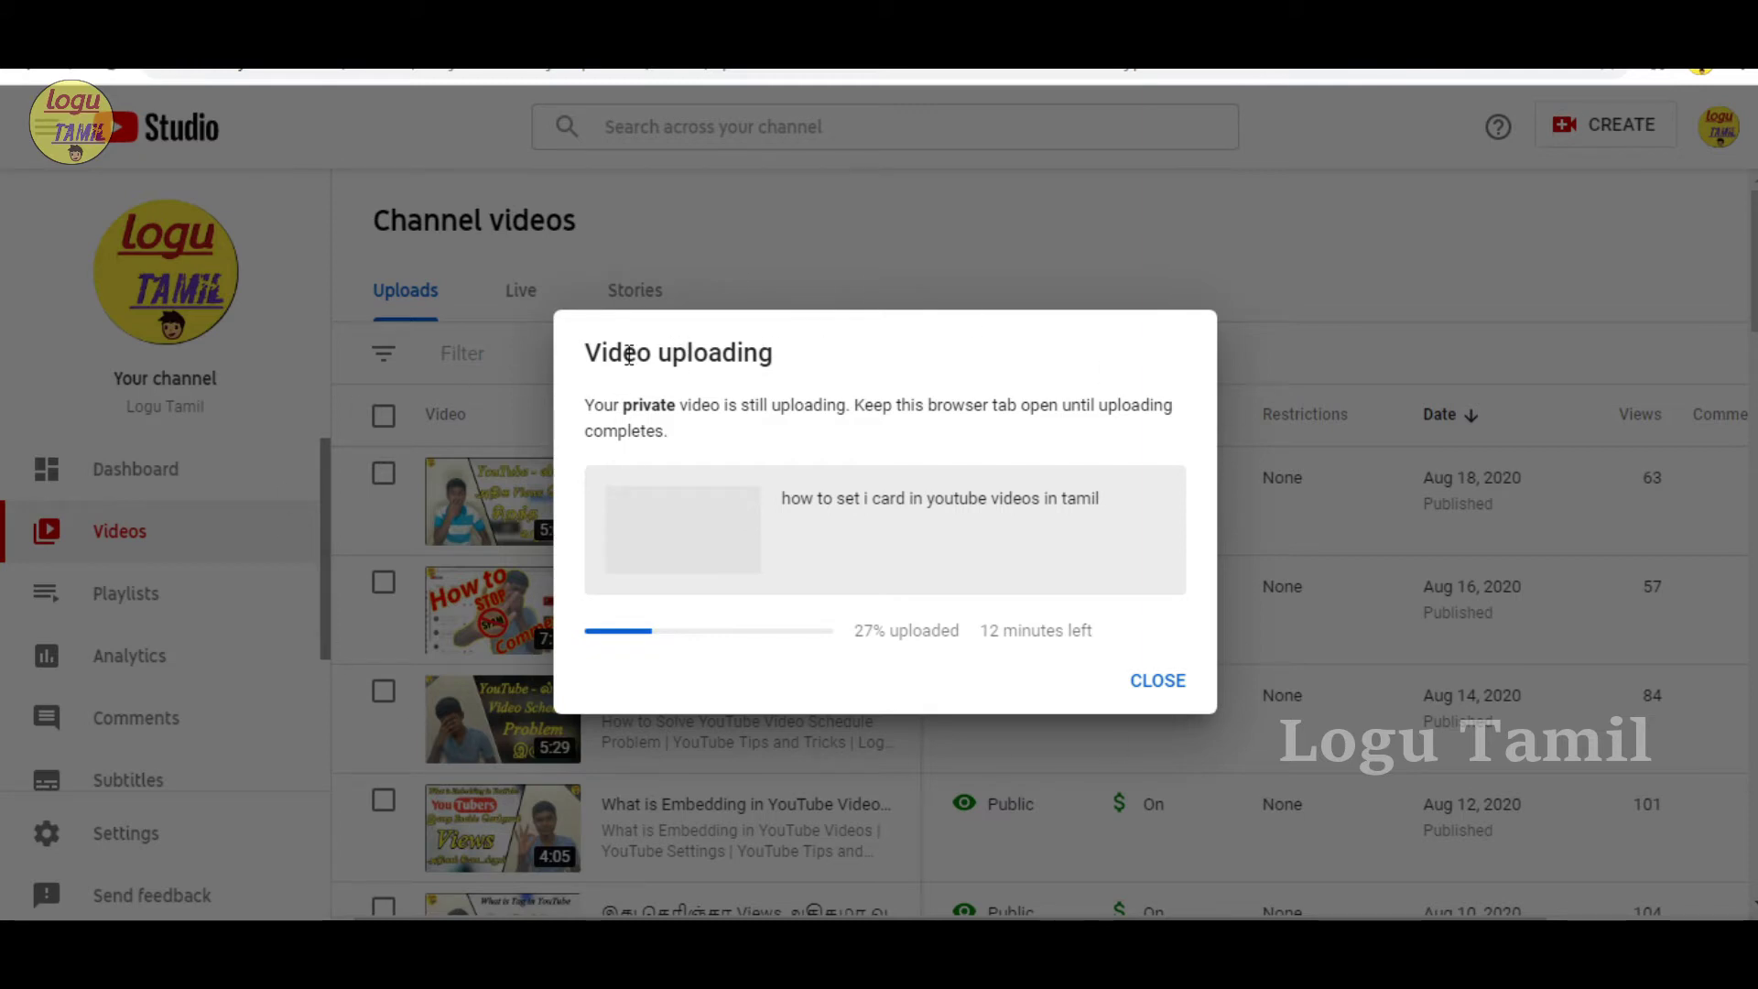
Step: Read the Video uploading dialog, including the time left, the private video notice and the video title
left_click_drag(586, 357, 785, 366)
left_click(787, 367)
left_click_drag(988, 633, 1122, 645)
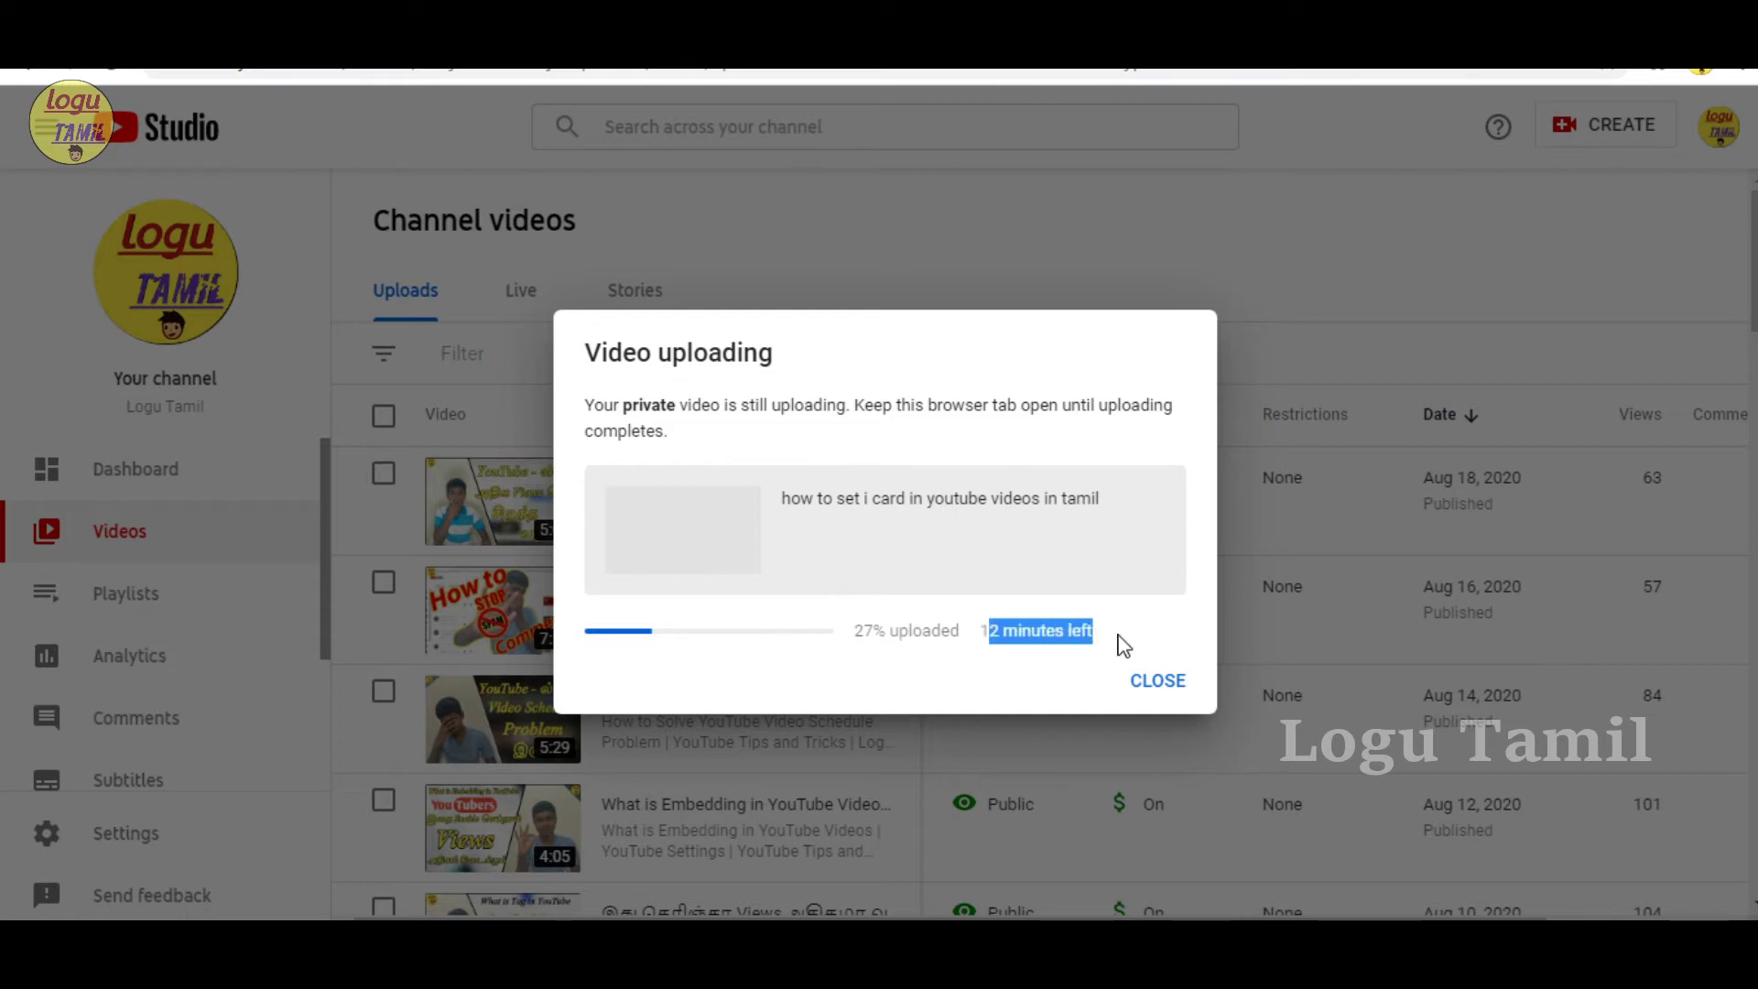
left_click(1122, 644)
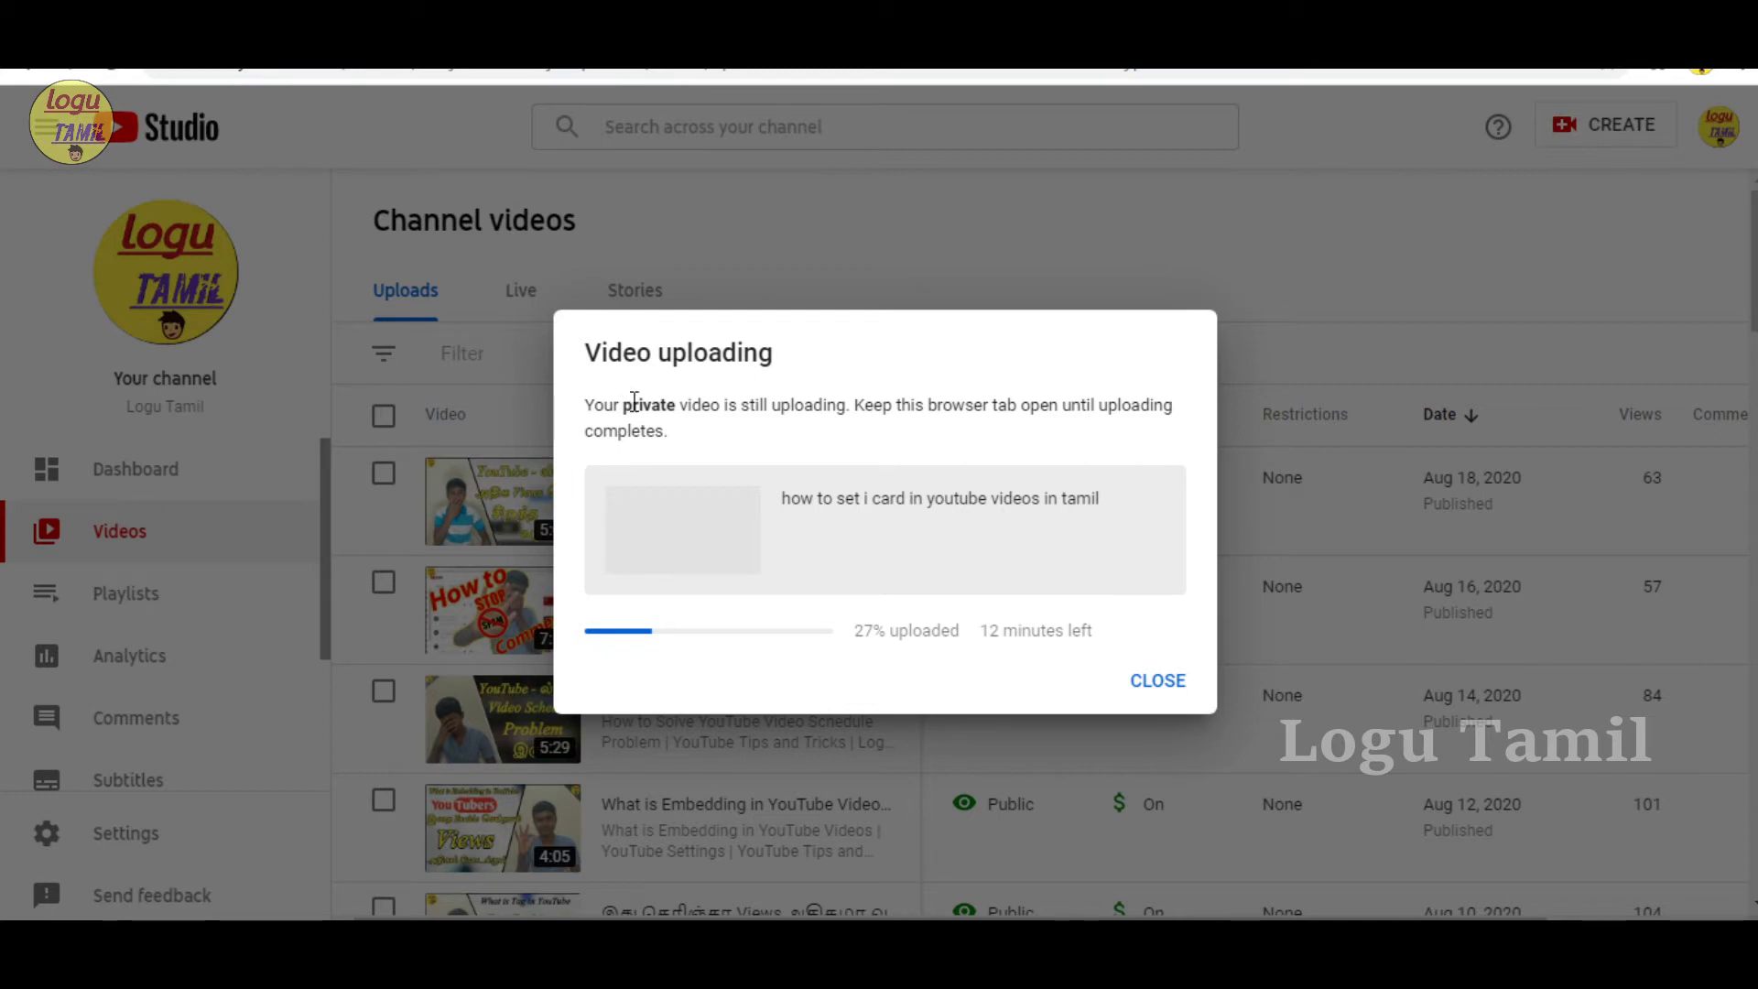
left_click_drag(586, 404, 627, 417)
left_click(659, 425)
left_click_drag(790, 493, 1103, 514)
left_click(1105, 520)
left_click_drag(822, 491, 1014, 497)
left_click(1122, 495)
Step: Monitor the video's upload percentage until the upload is complete
left_click_drag(960, 632, 863, 632)
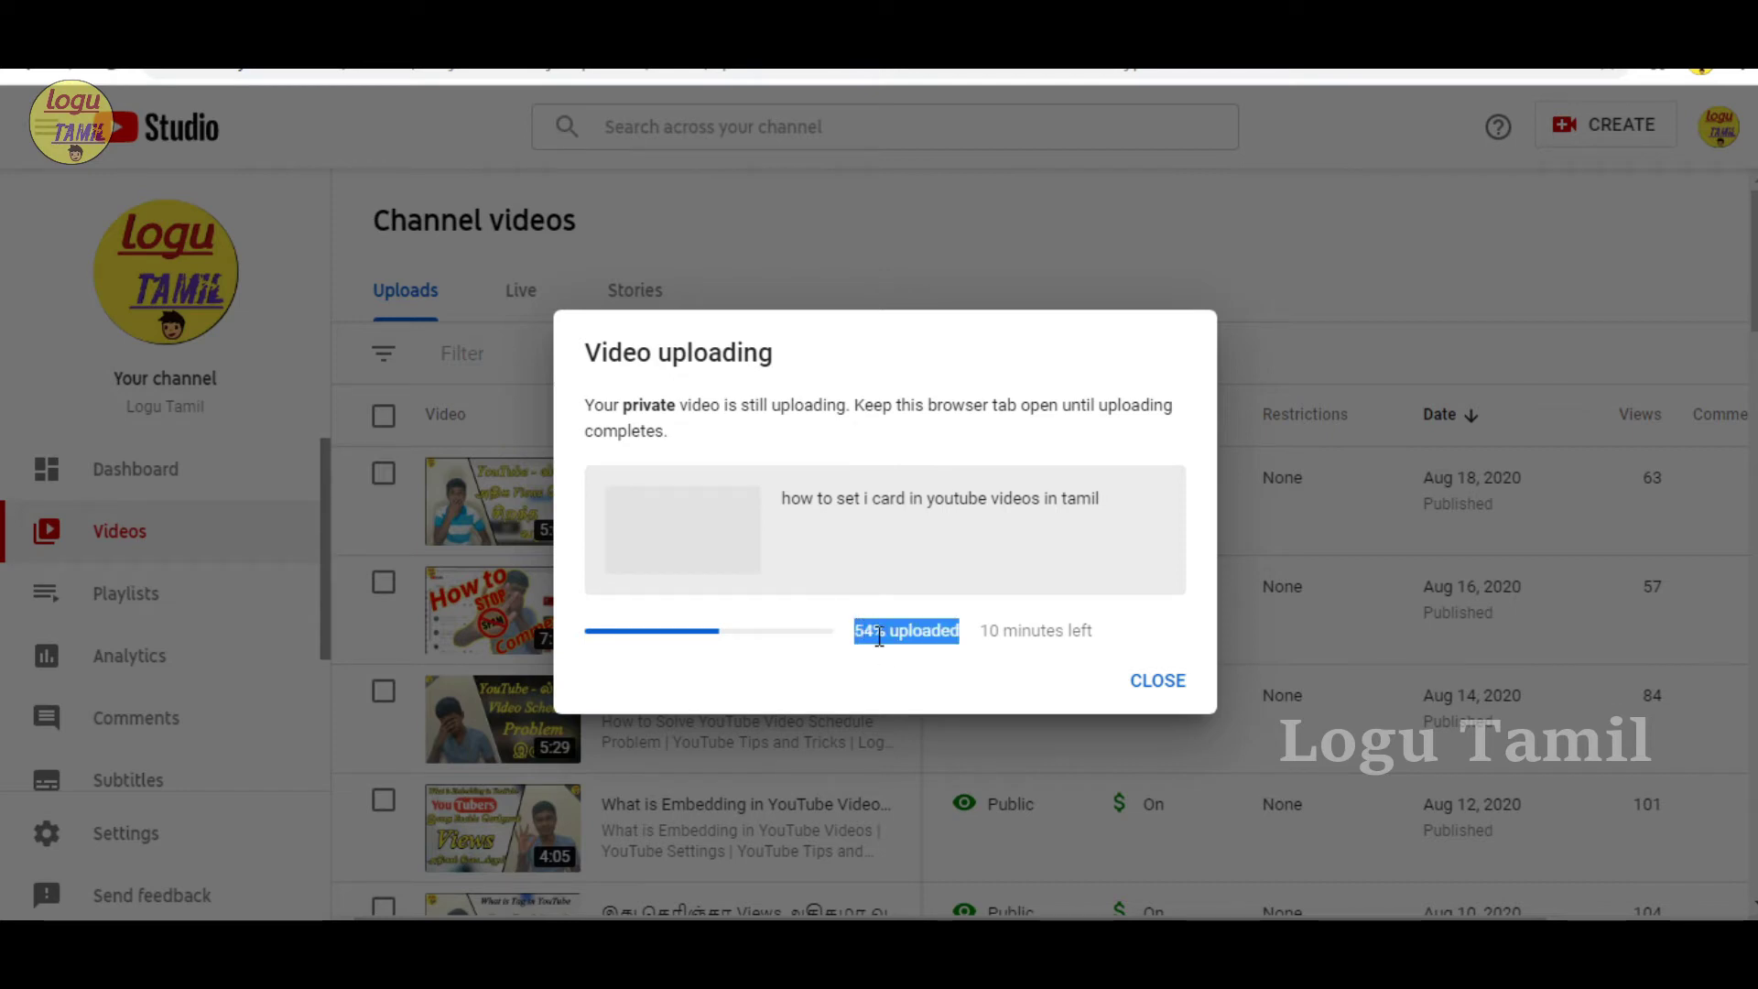
left_click(879, 635)
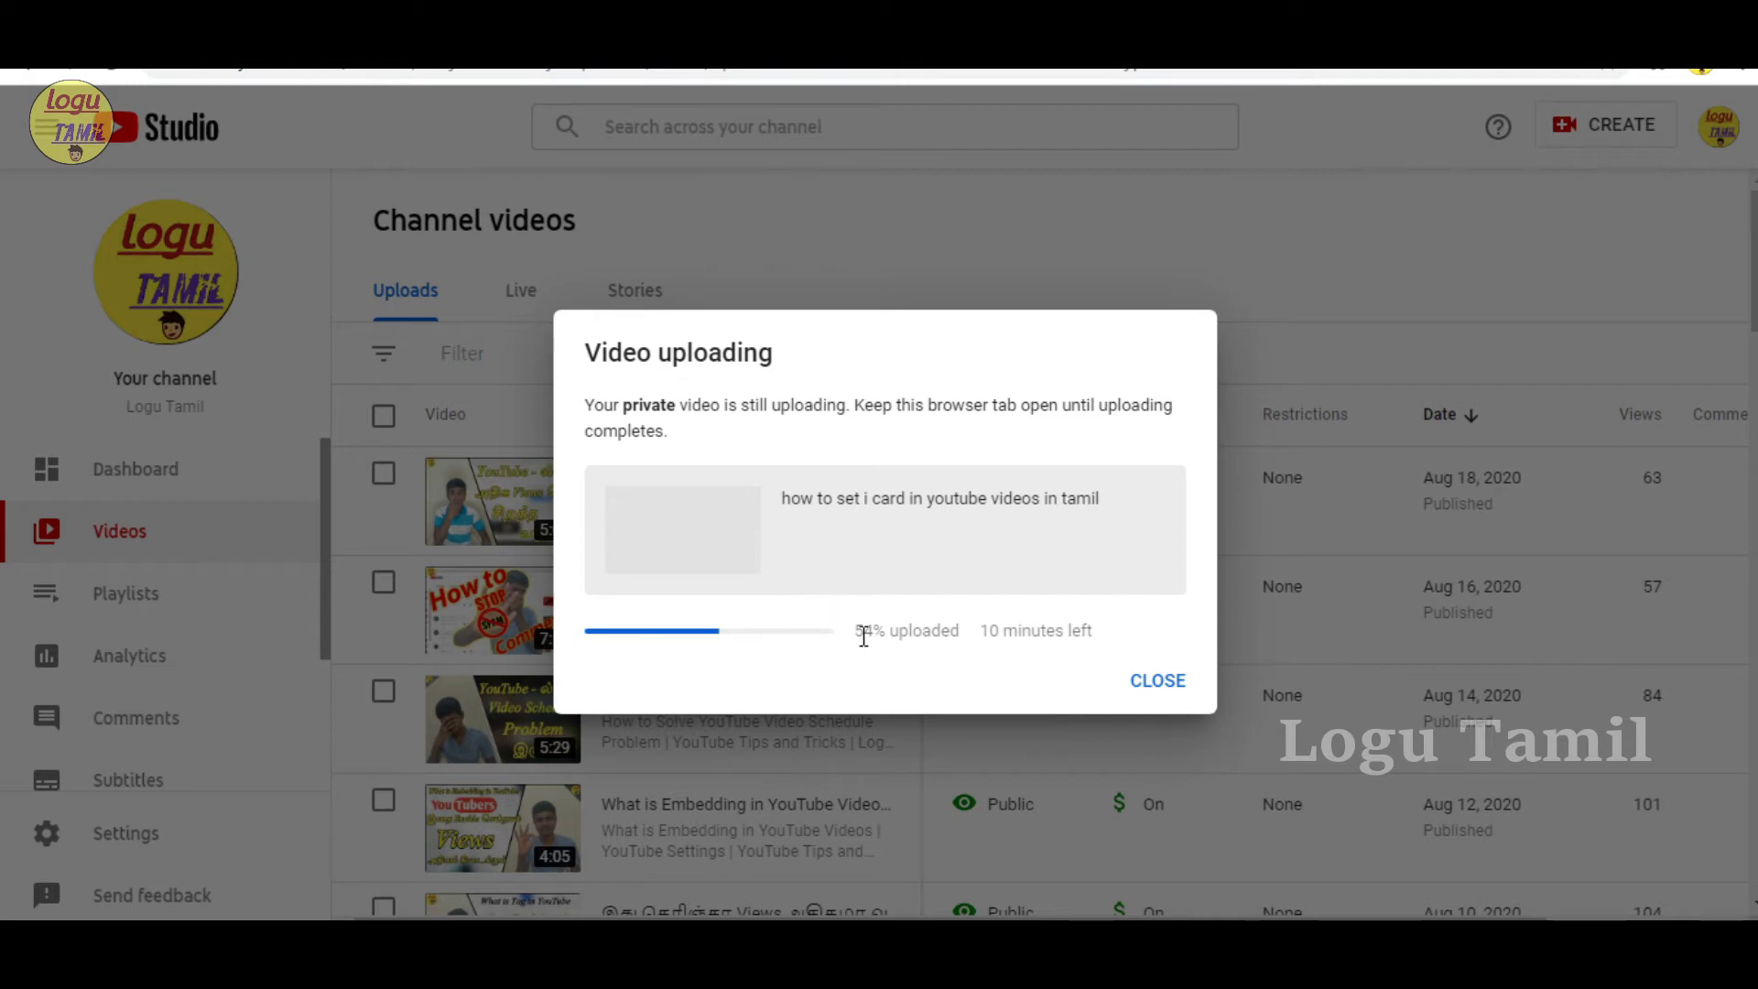
left_click_drag(857, 634, 902, 639)
left_click(903, 639)
left_click_drag(860, 639, 941, 622)
left_click(942, 625)
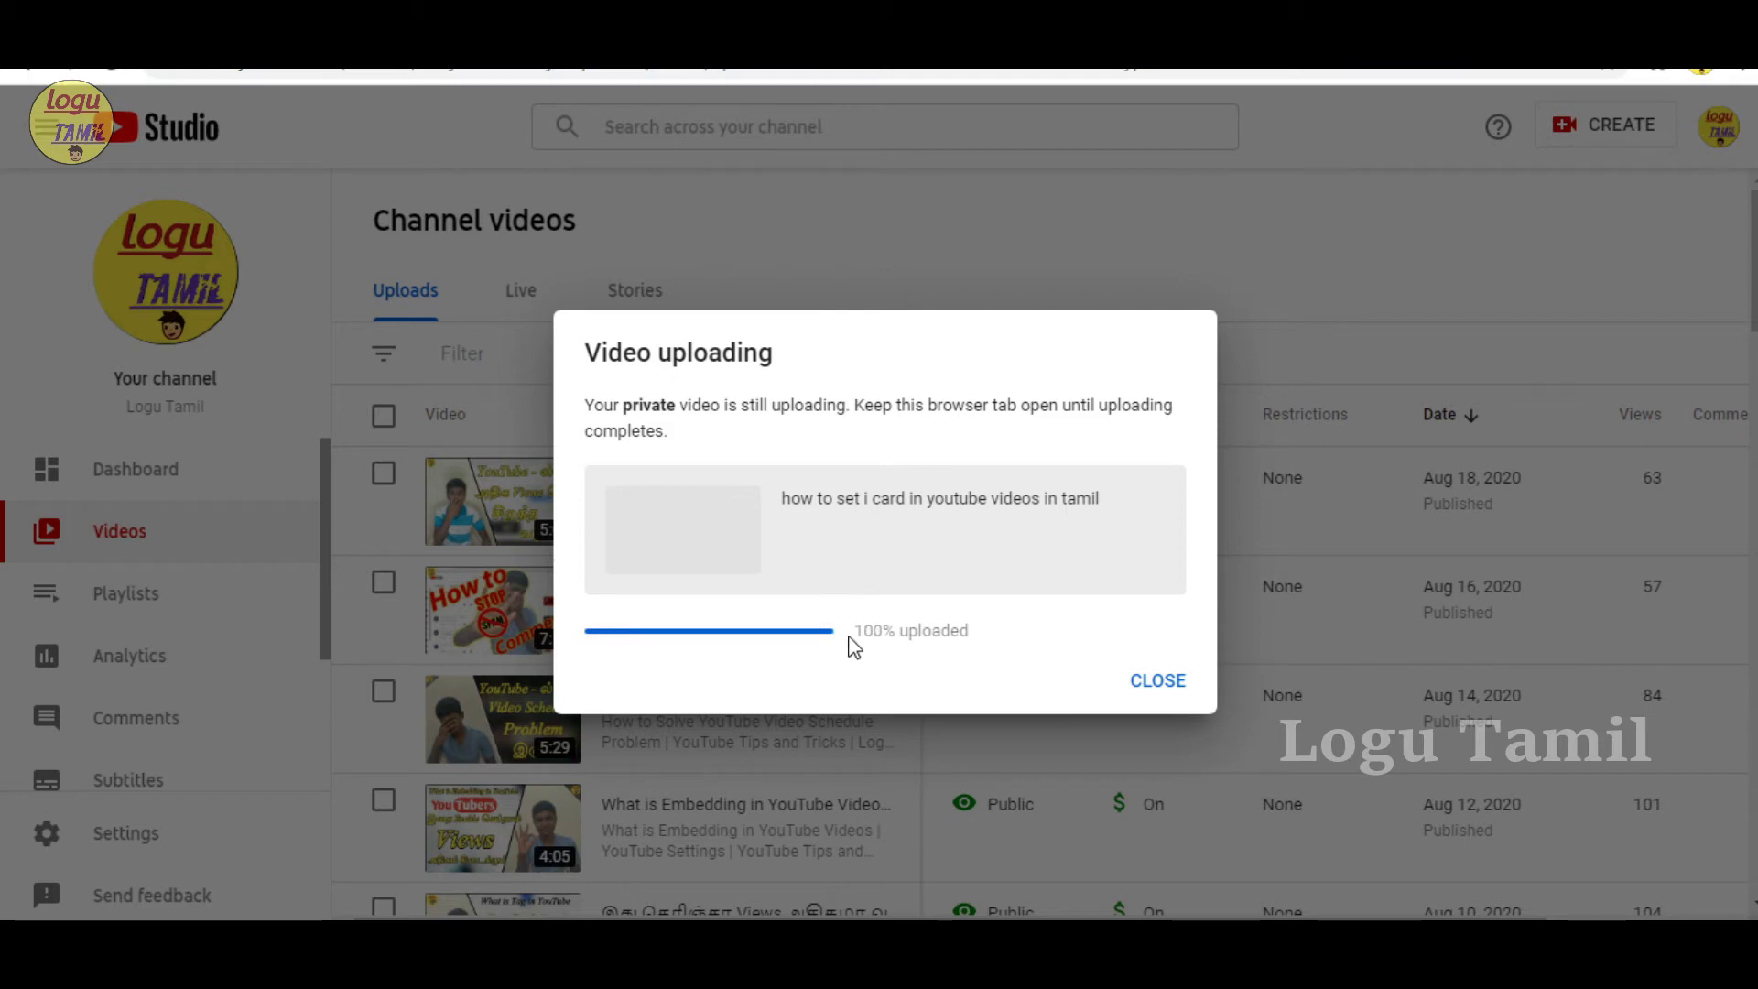
mouse_move(869, 634)
left_mouse_down()
mouse_move(965, 630)
mouse_move(855, 630)
left_mouse_up()
left_click(906, 667)
left_click(964, 629)
left_click(902, 689)
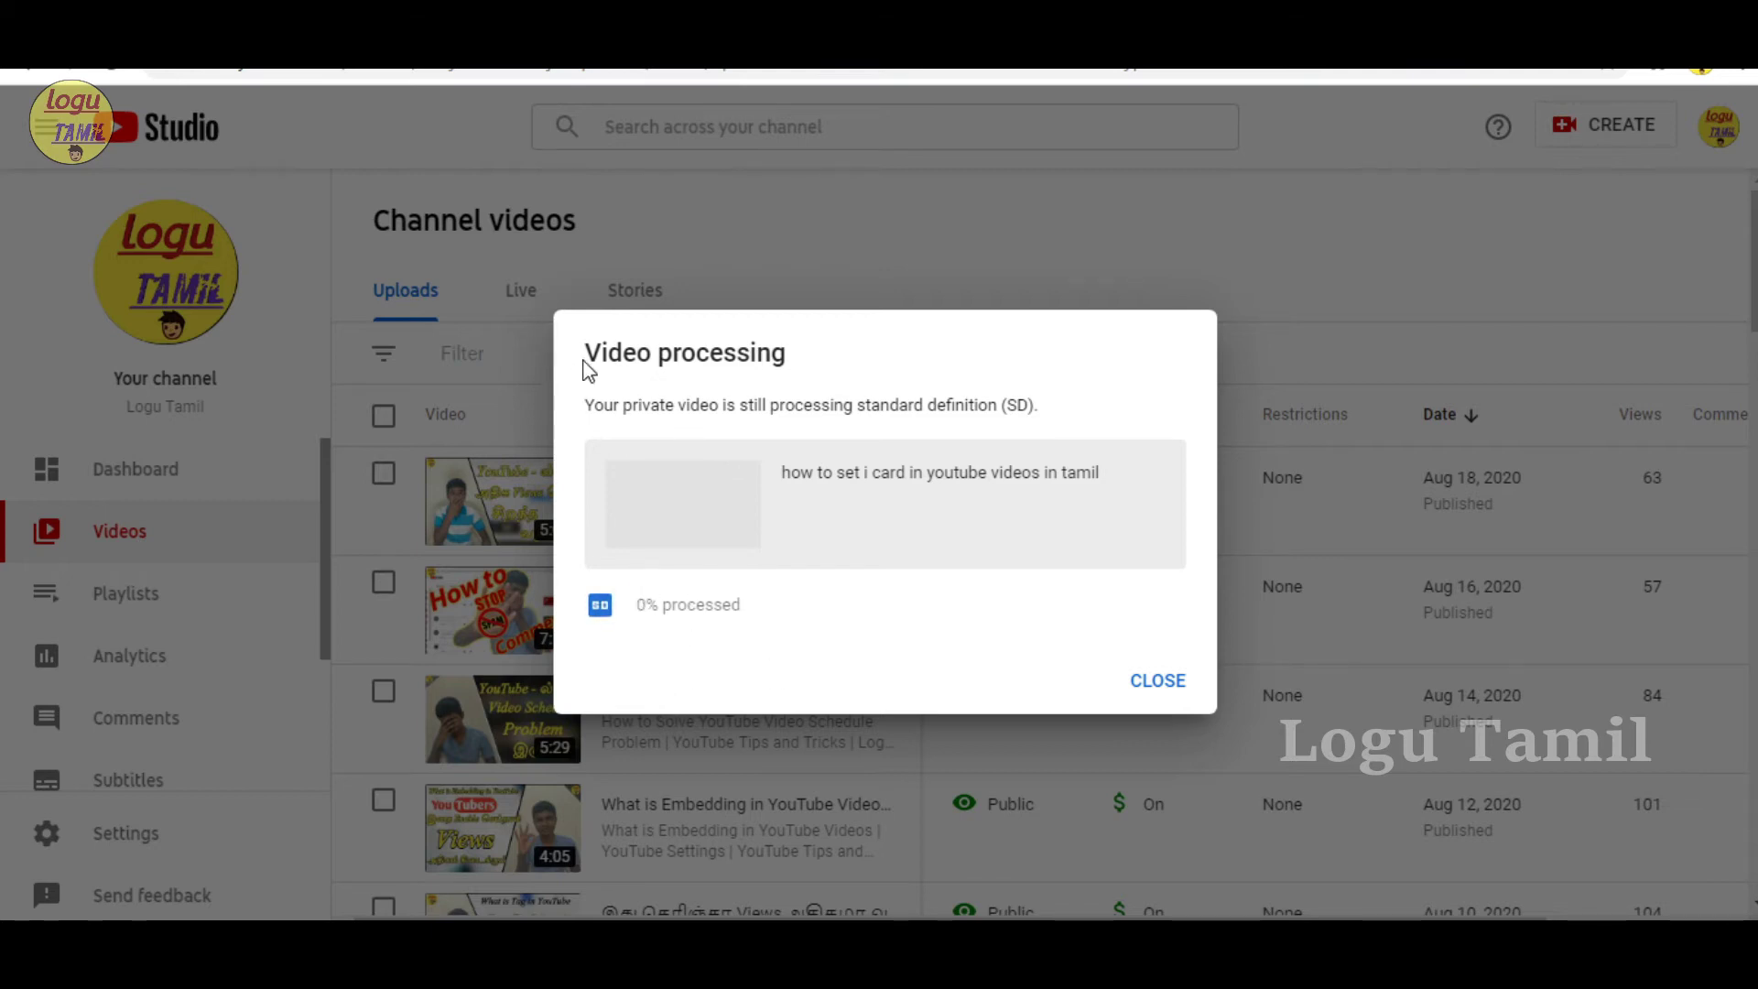
Step: Read the Video processing dialog's heading, private video notice and standard definition progress
left_click_drag(584, 353, 820, 373)
left_click(656, 400)
left_click_drag(608, 410, 746, 408)
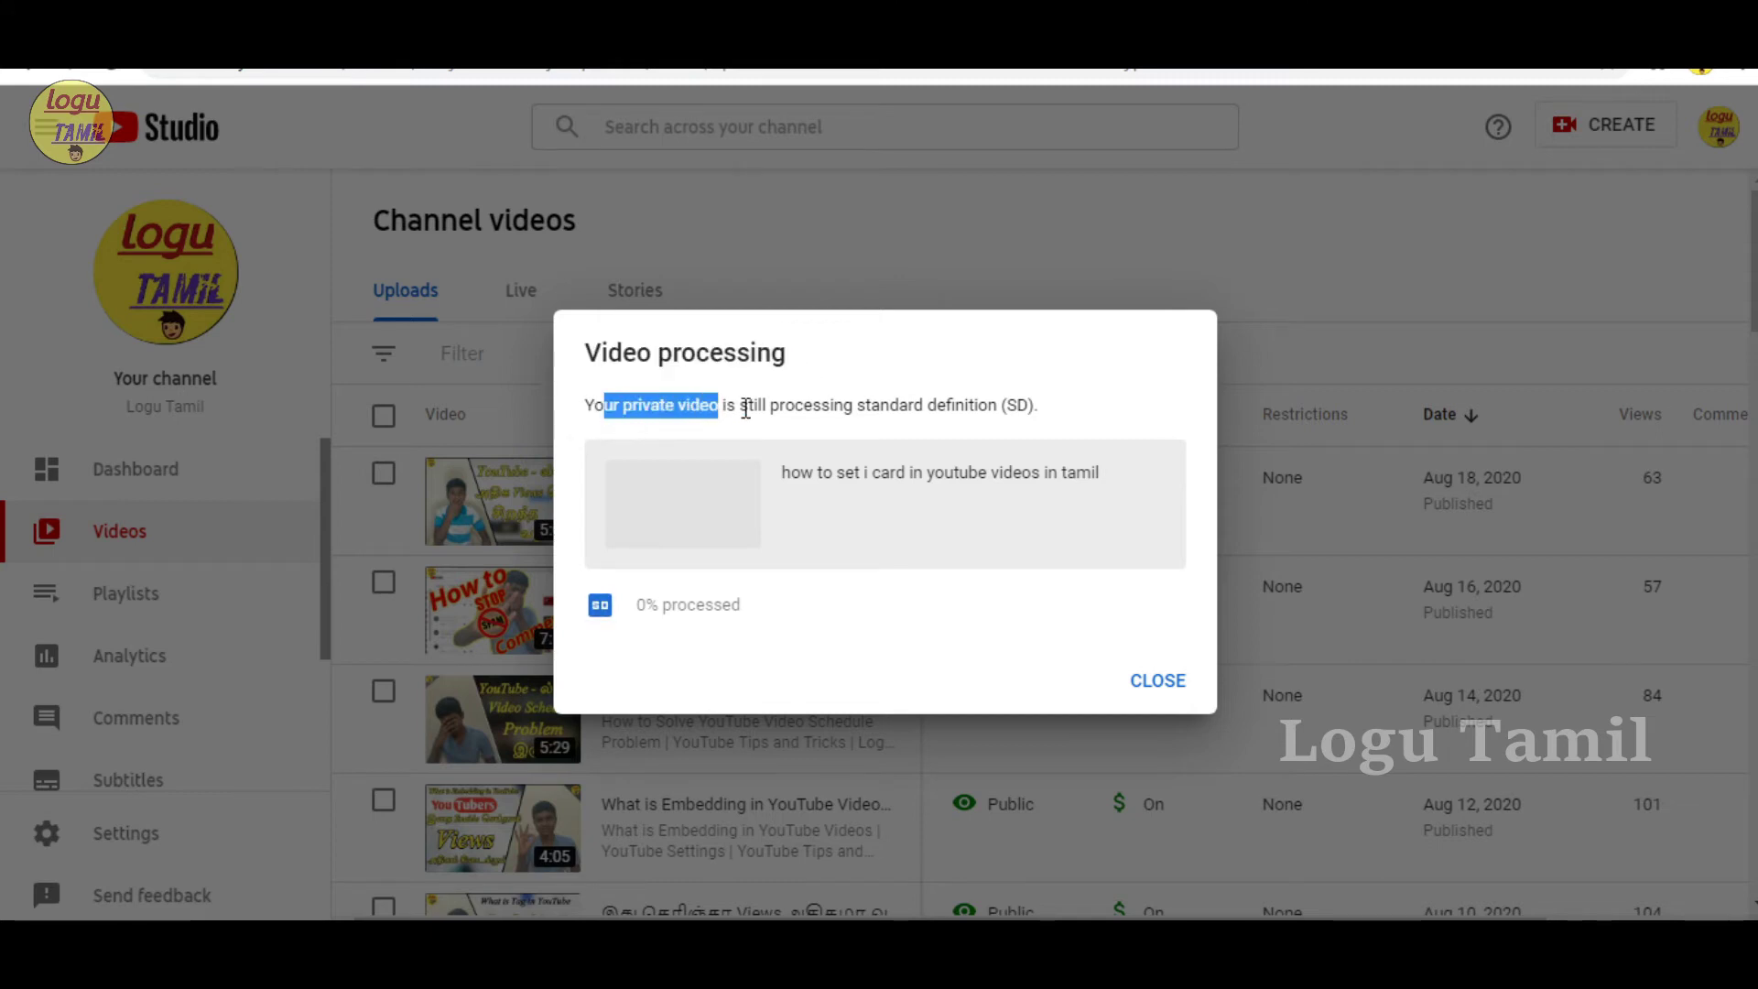
left_click(752, 408)
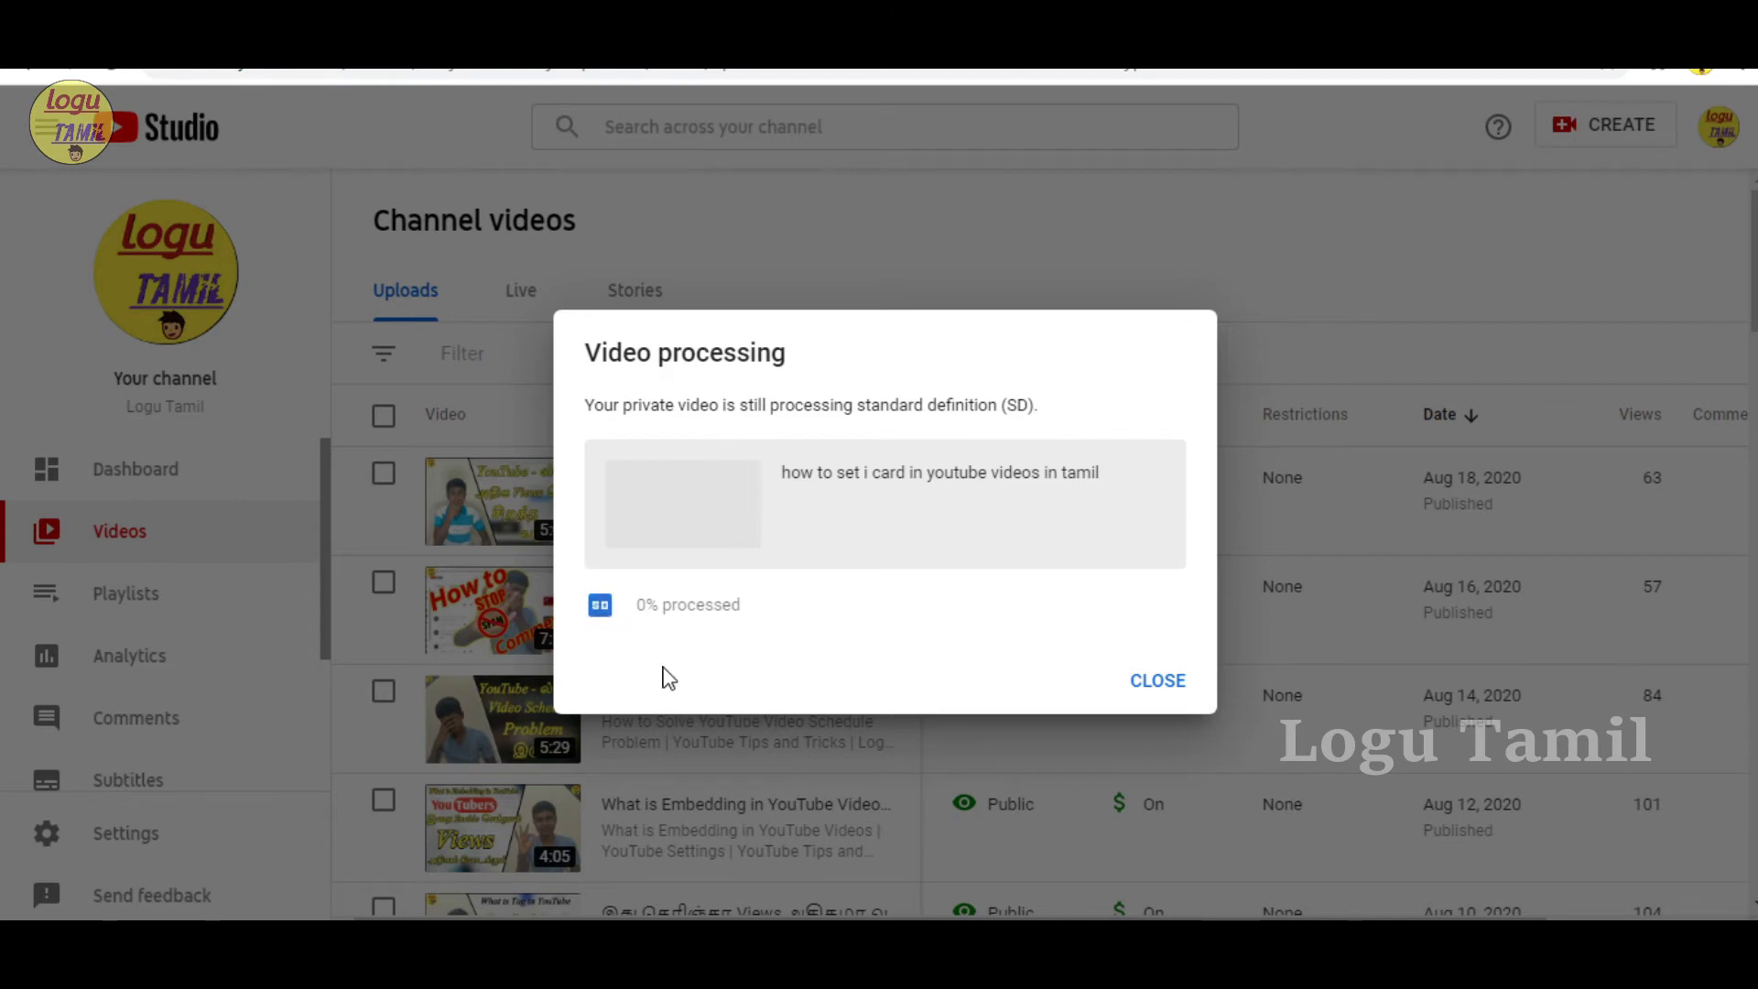
left_click_drag(635, 606, 692, 604)
left_click(734, 640)
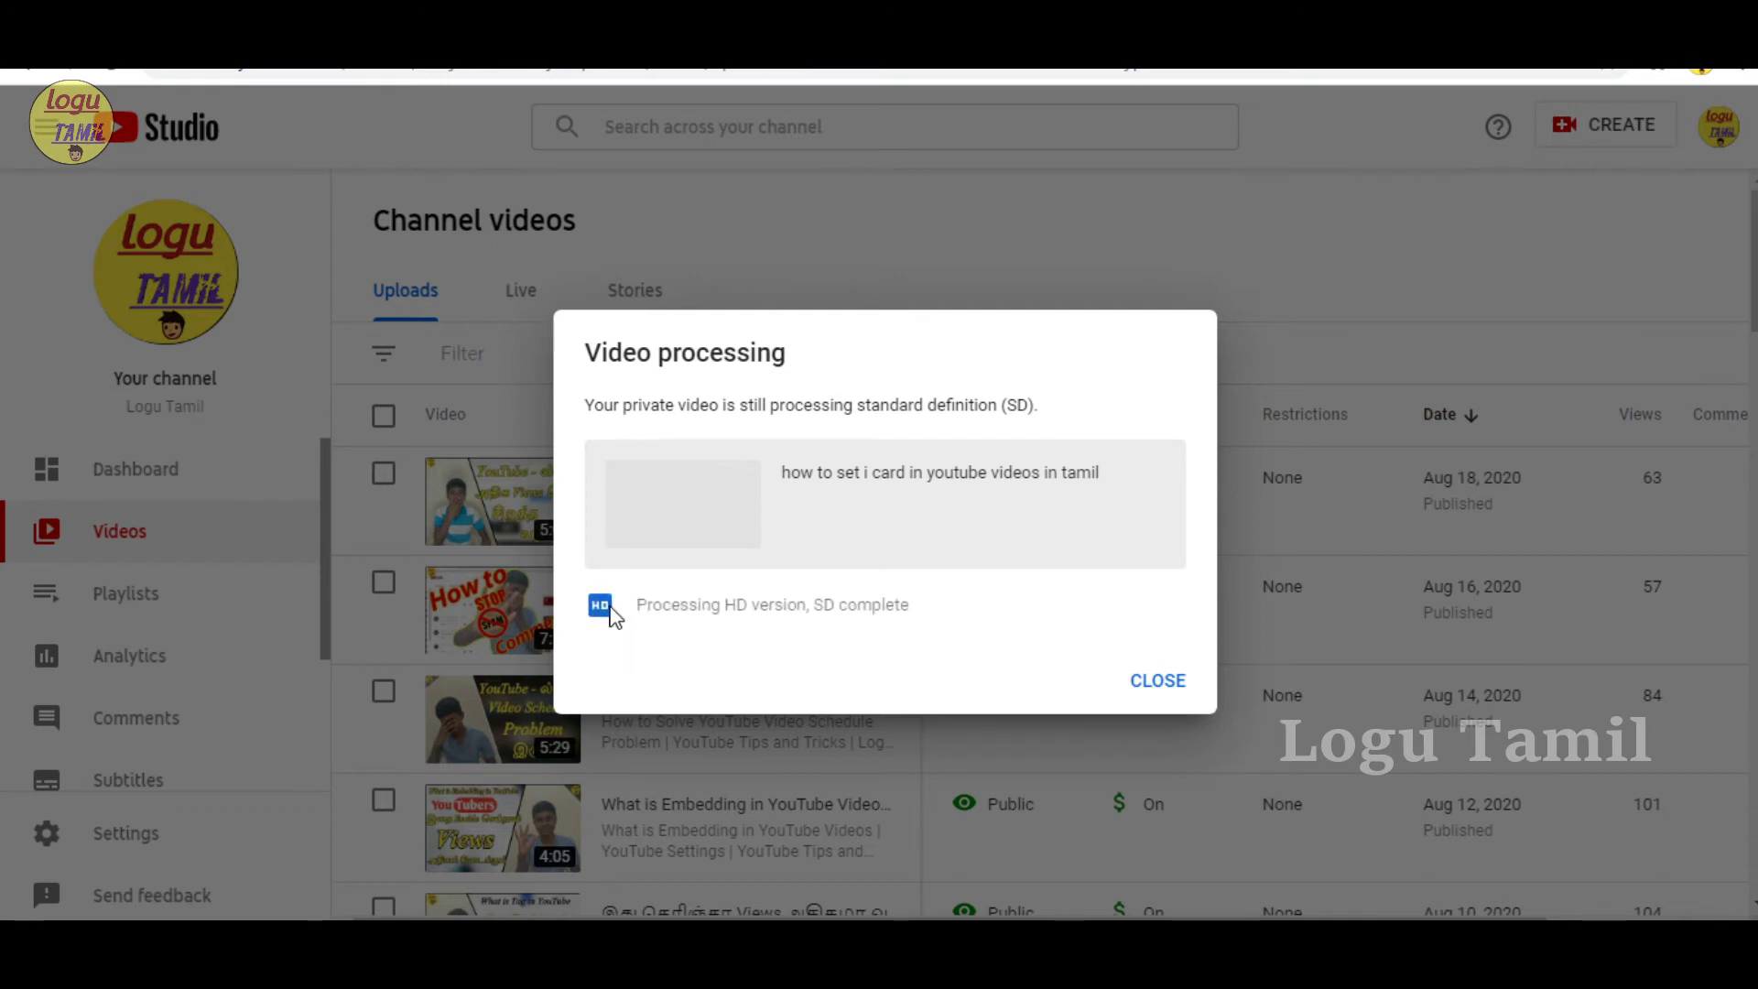
Step: Follow the processing status of the video's HD version until processing is finished
left_click_drag(641, 611, 803, 608)
left_click(765, 628)
left_click_drag(813, 604, 926, 616)
left_click(898, 635)
mouse_move(589, 400)
left_mouse_down()
mouse_move(671, 400)
mouse_move(619, 405)
left_mouse_up()
left_click(671, 405)
left_click(620, 405)
left_click(634, 403)
left_click_drag(635, 607, 785, 606)
left_click(805, 631)
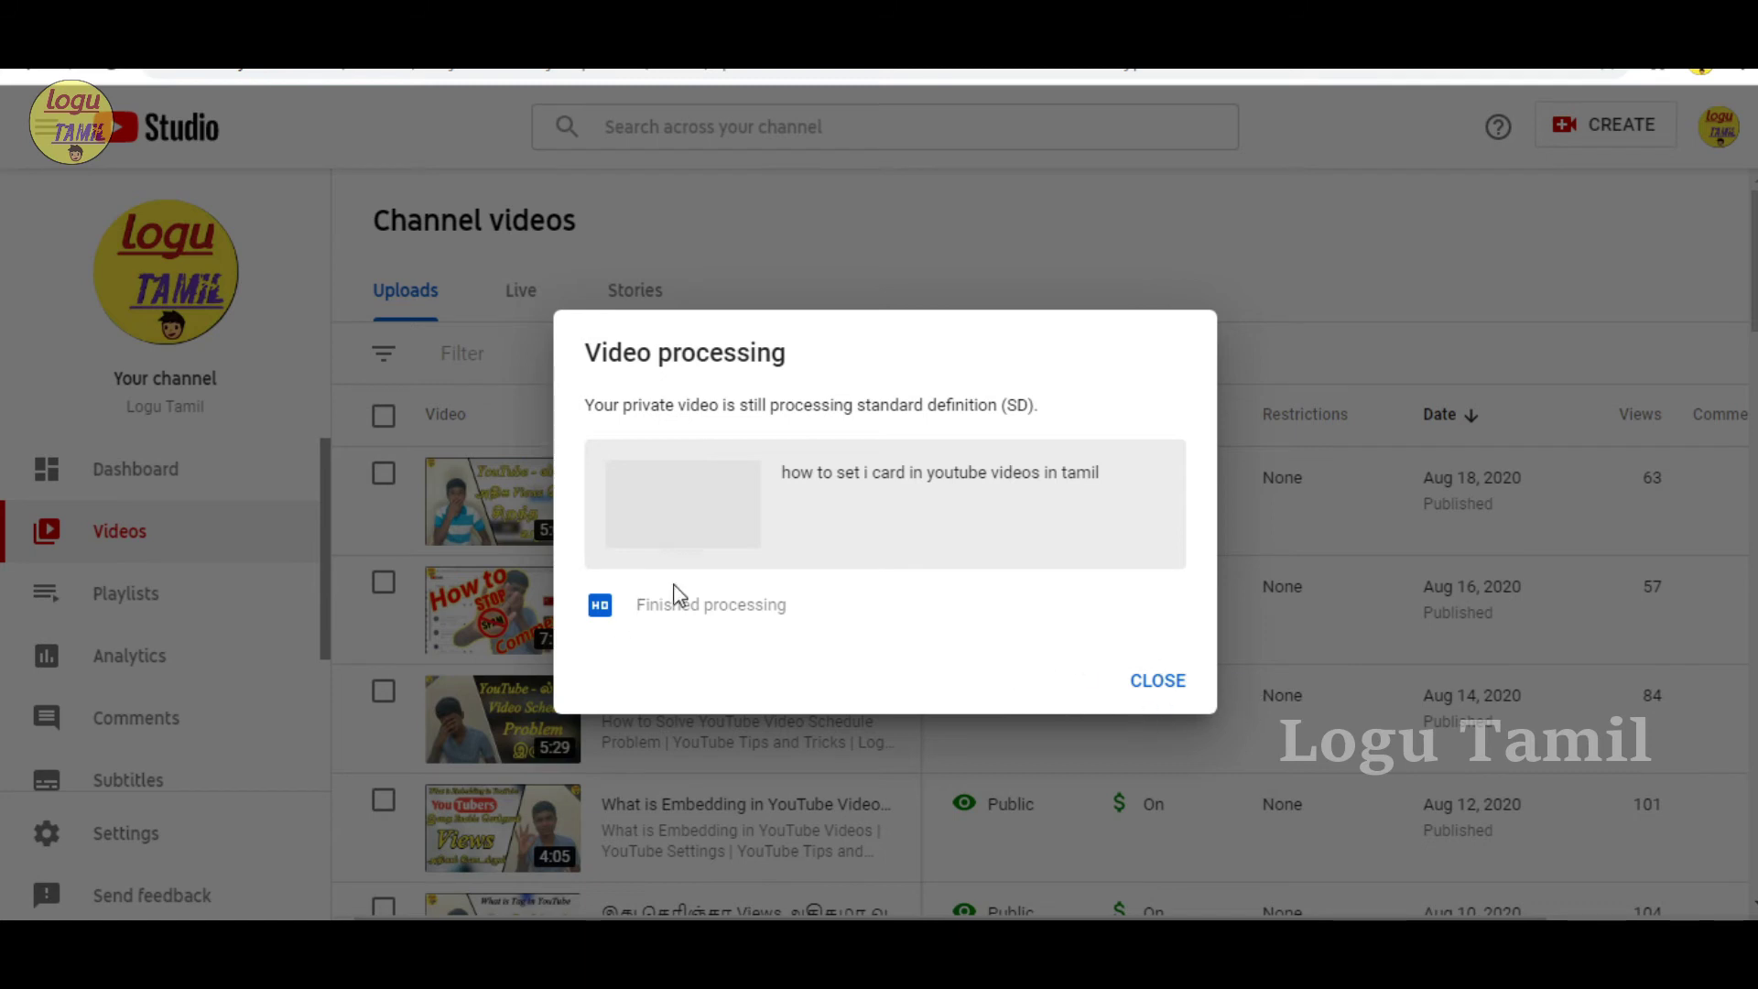
left_click_drag(636, 614, 778, 620)
left_click(778, 620)
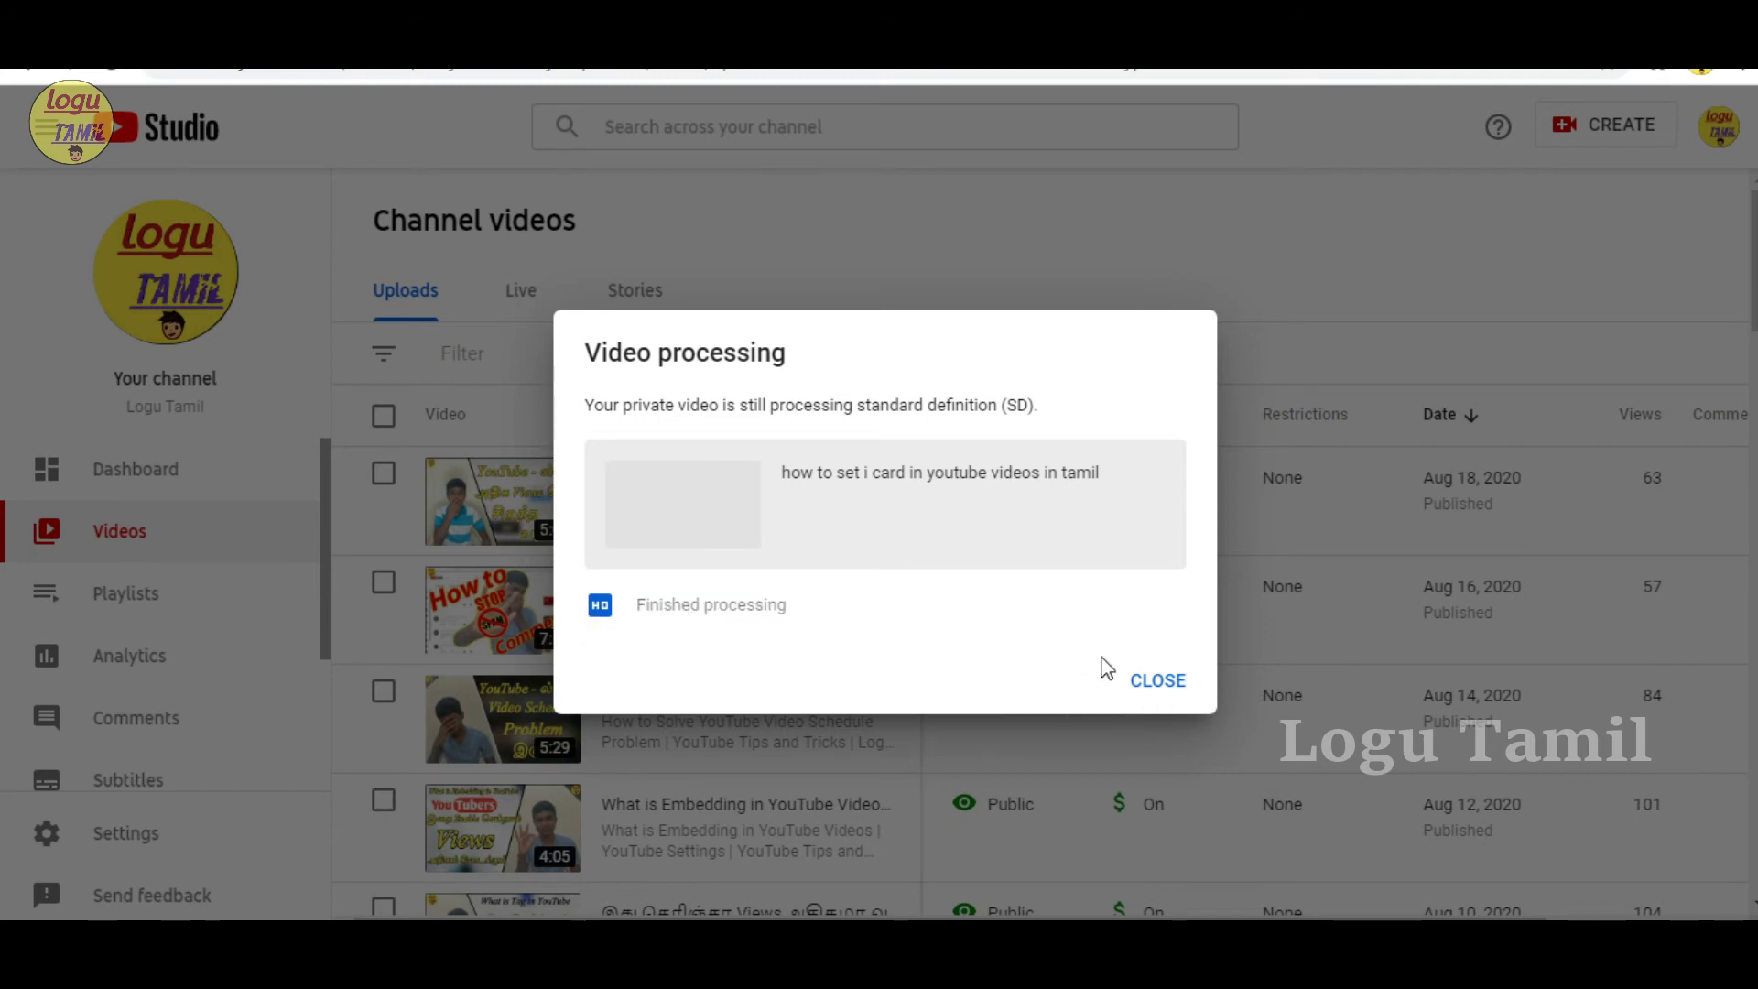
Step: Close the Video processing dialog and open the details of the newly uploaded private video
left_click(1167, 679)
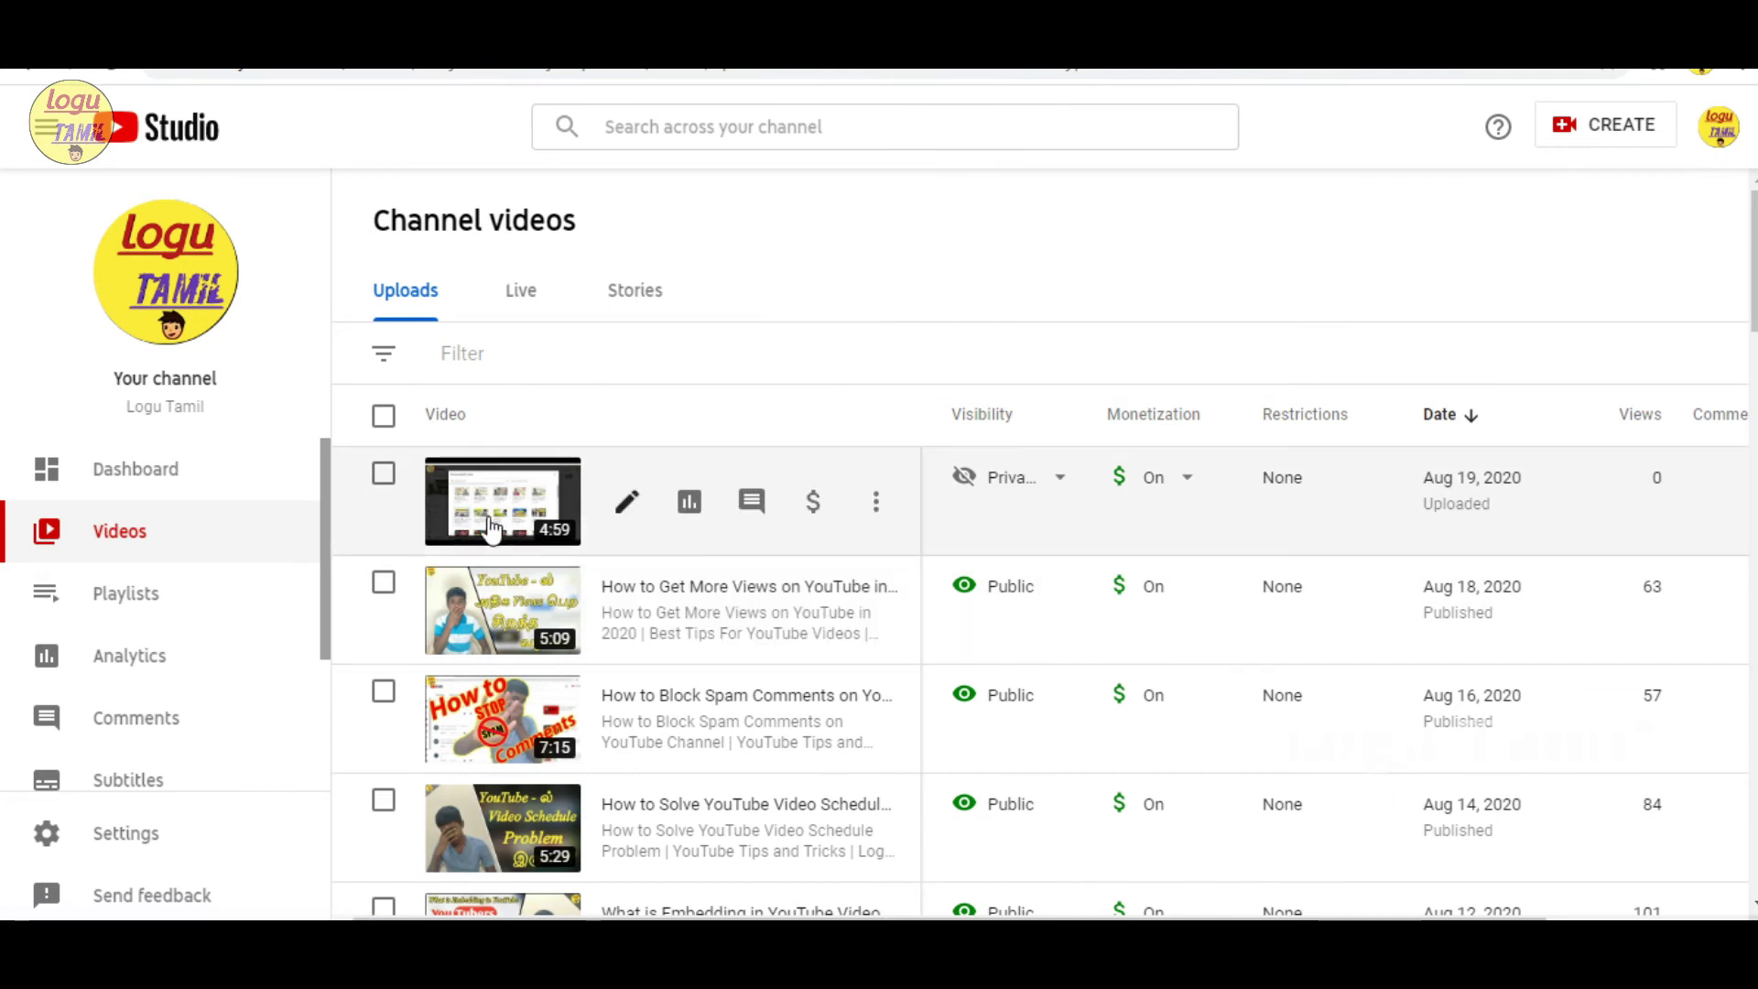
mouse_move(616, 499)
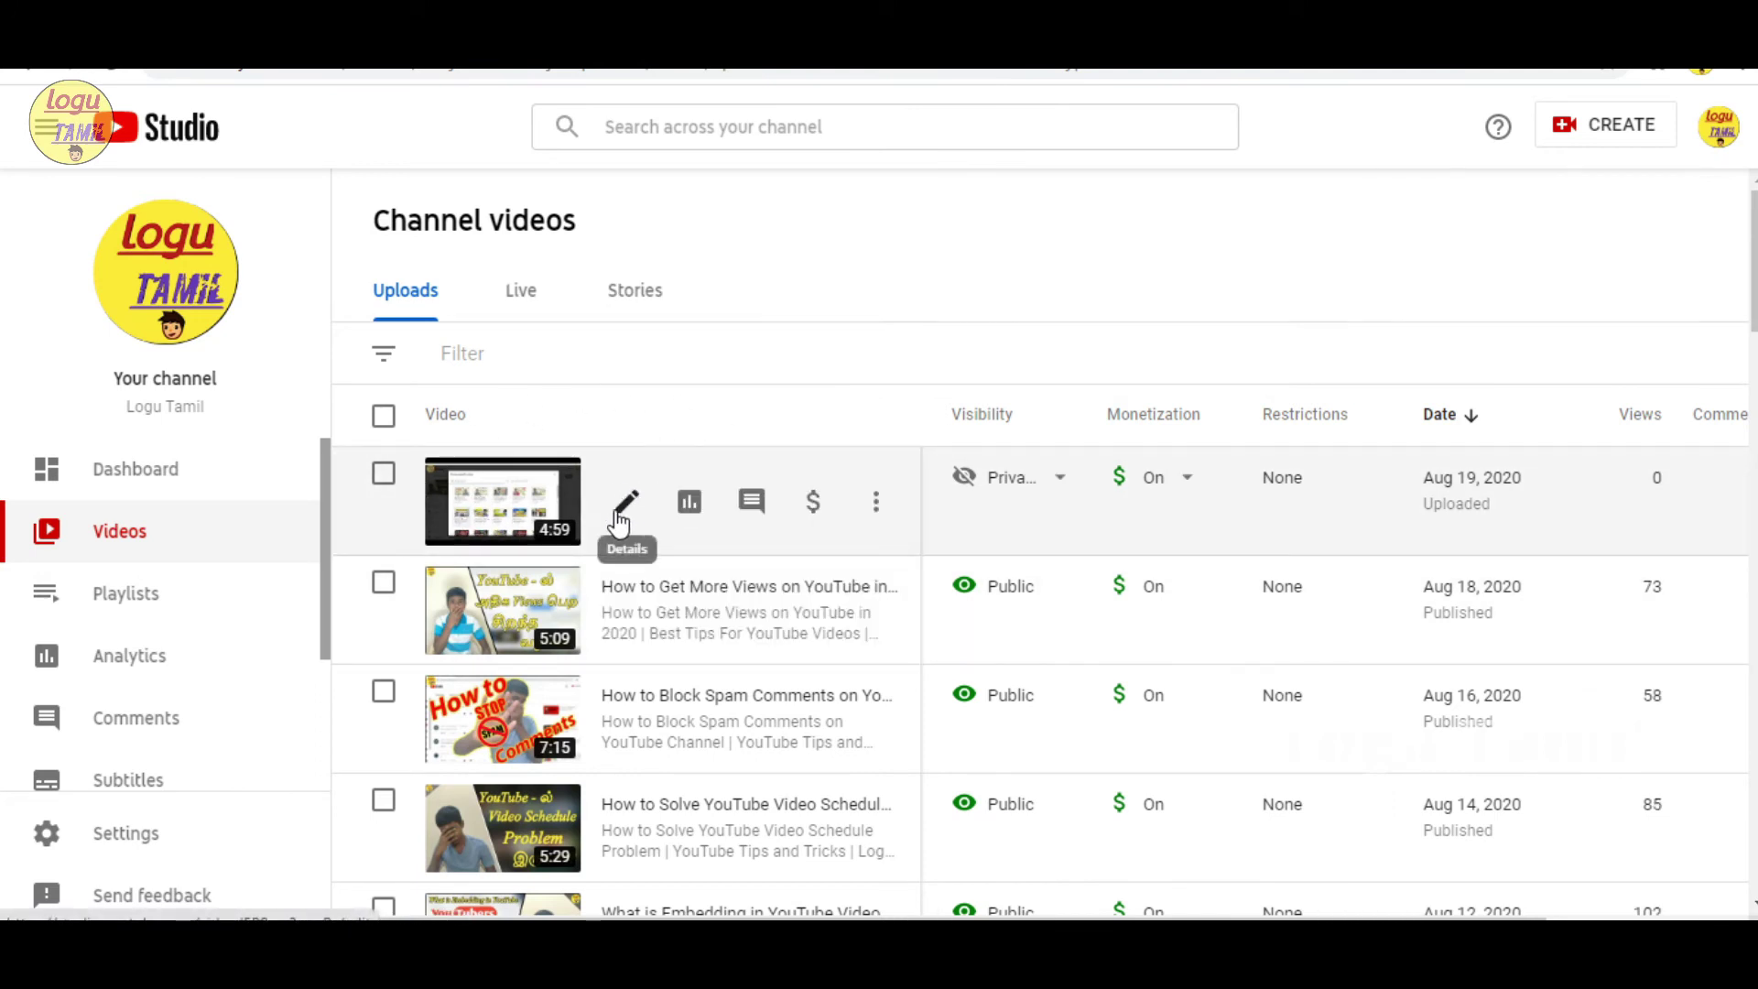
left_click(622, 512)
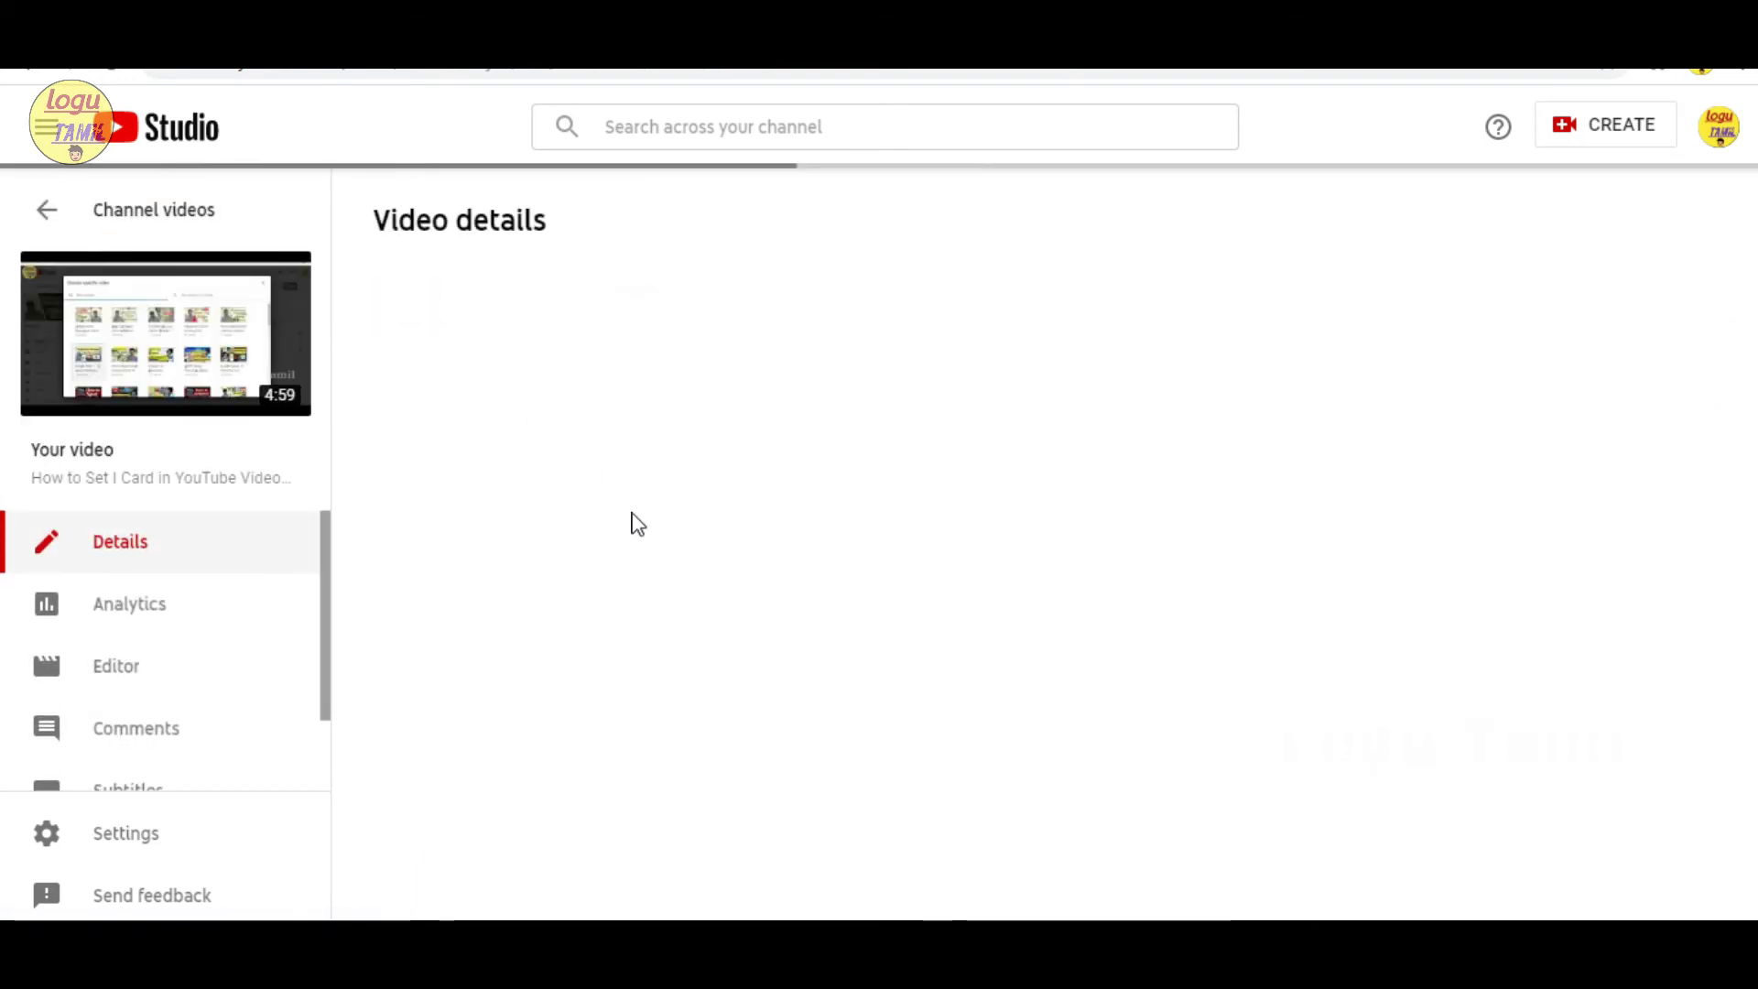
left_click_drag(458, 404, 529, 405)
left_click(630, 419)
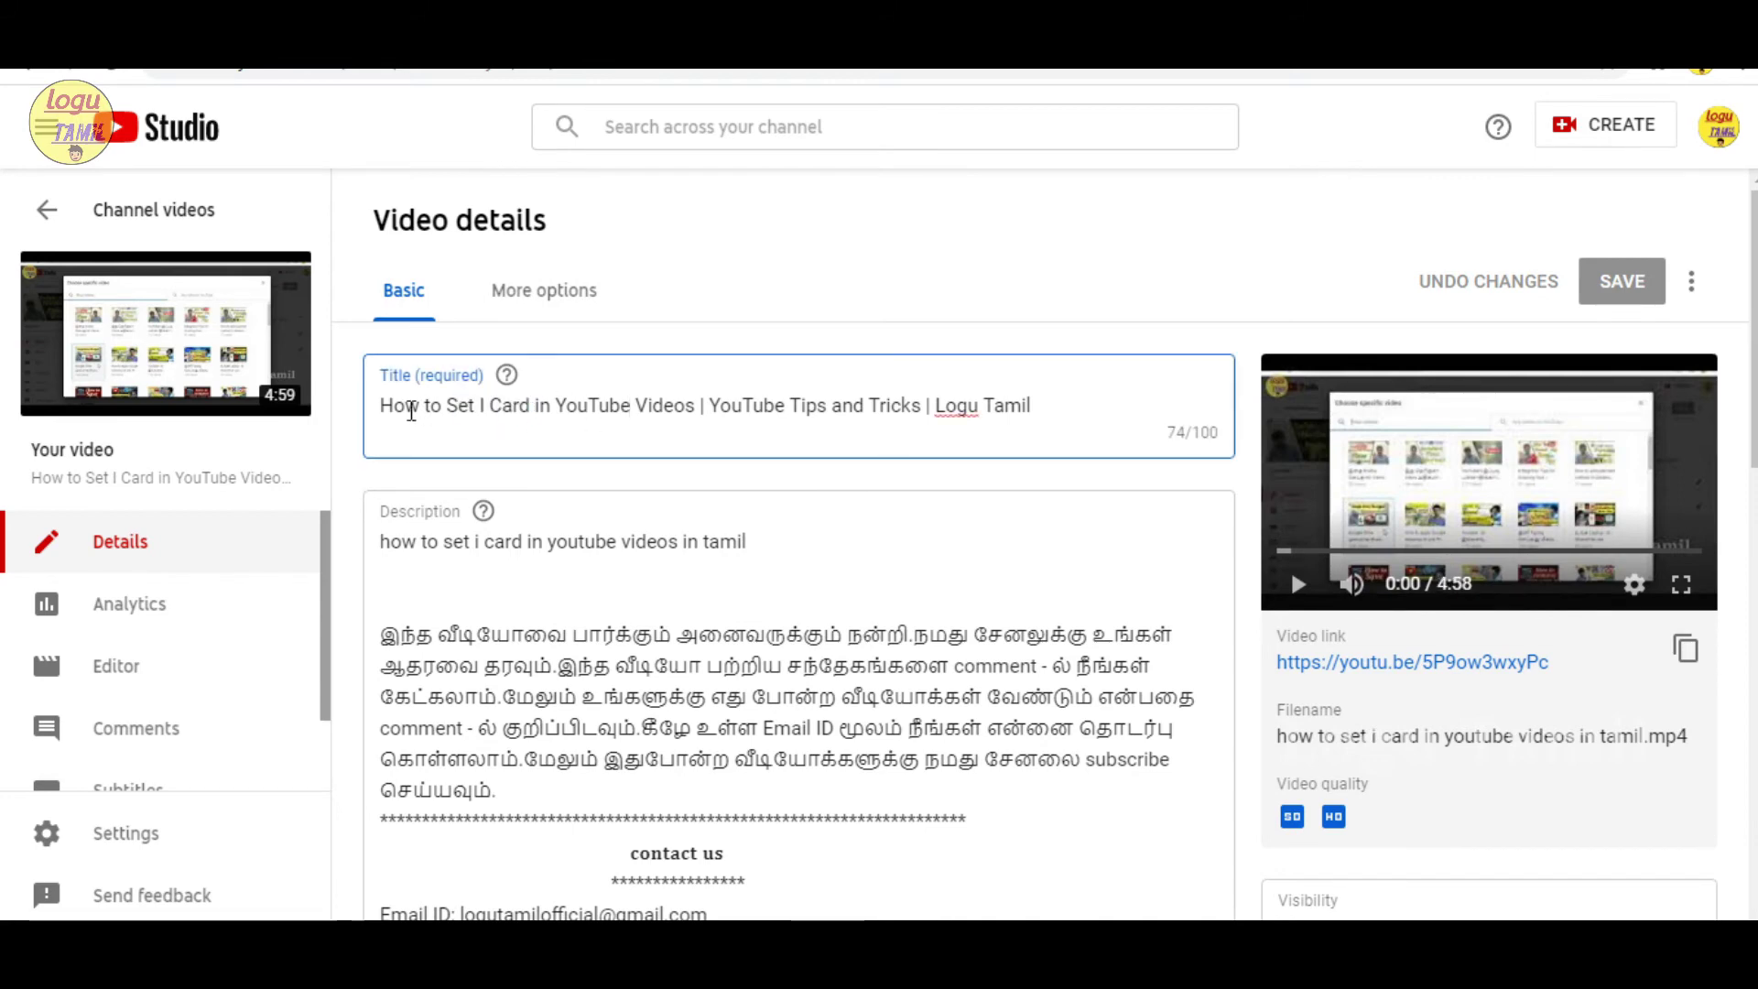
Step: Replace the first line of the description with a copy of the full video title, and save the changes
left_click_drag(411, 411, 540, 404)
left_click_drag(480, 541, 616, 541)
left_click(695, 531)
left_click_drag(853, 404, 576, 405)
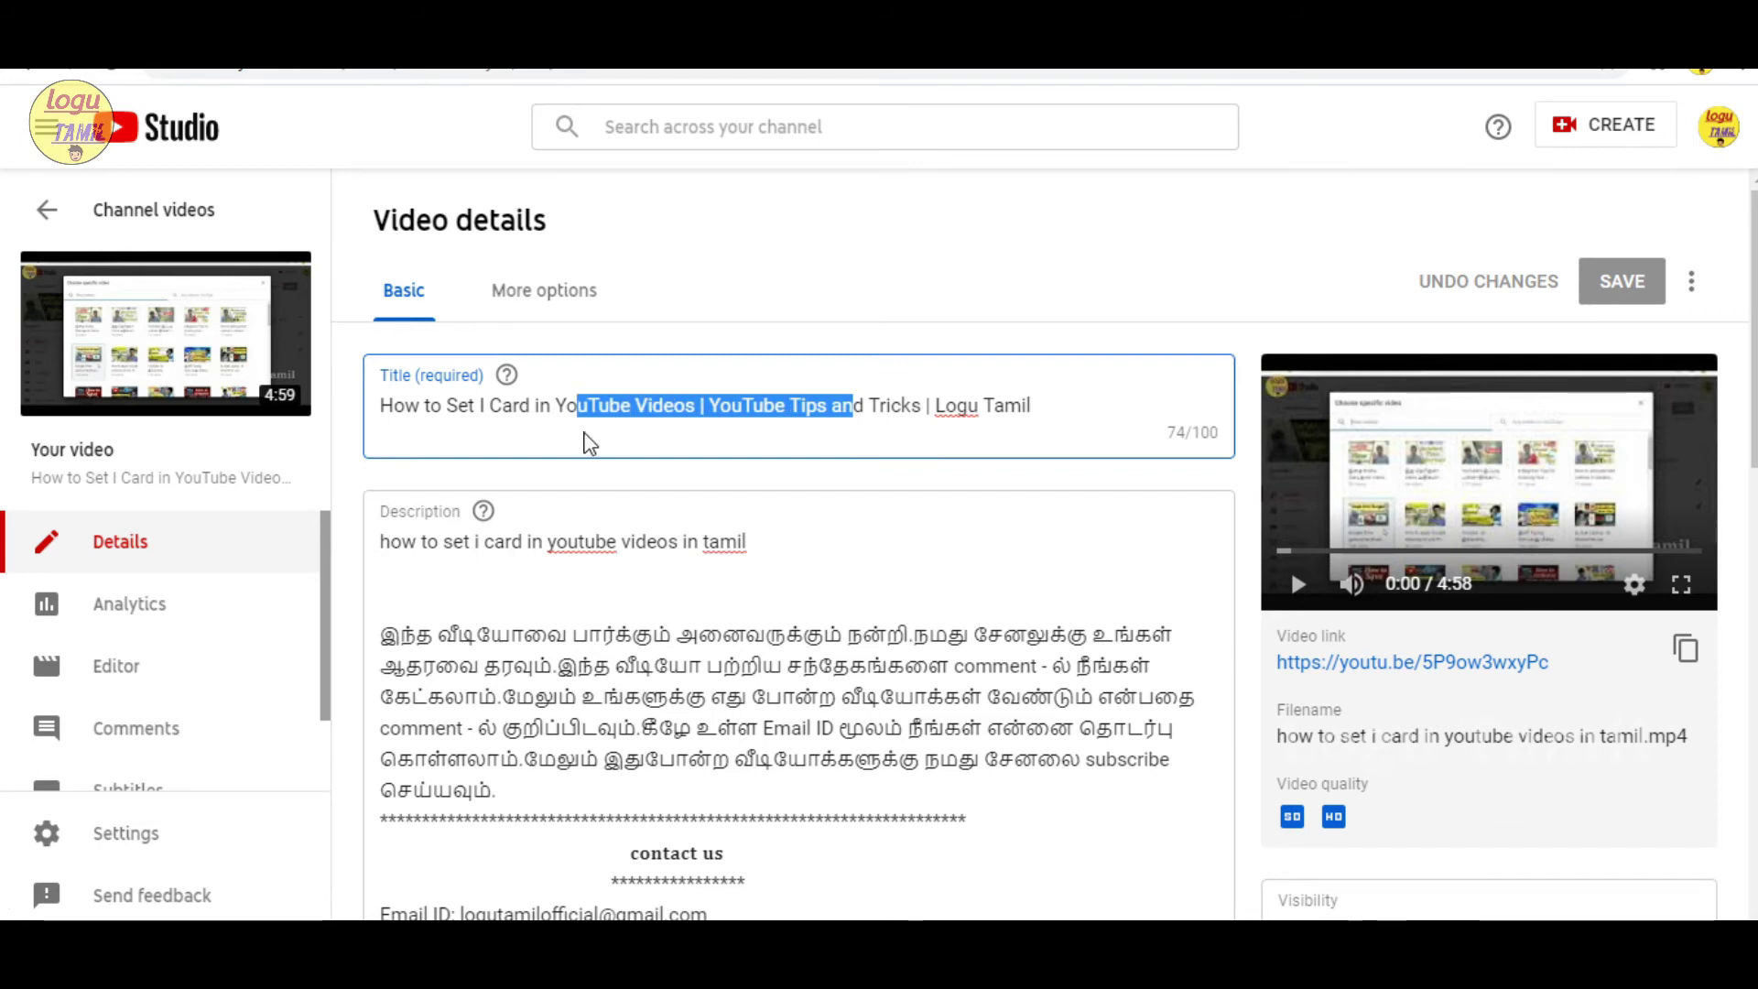
key("ctrl+a")
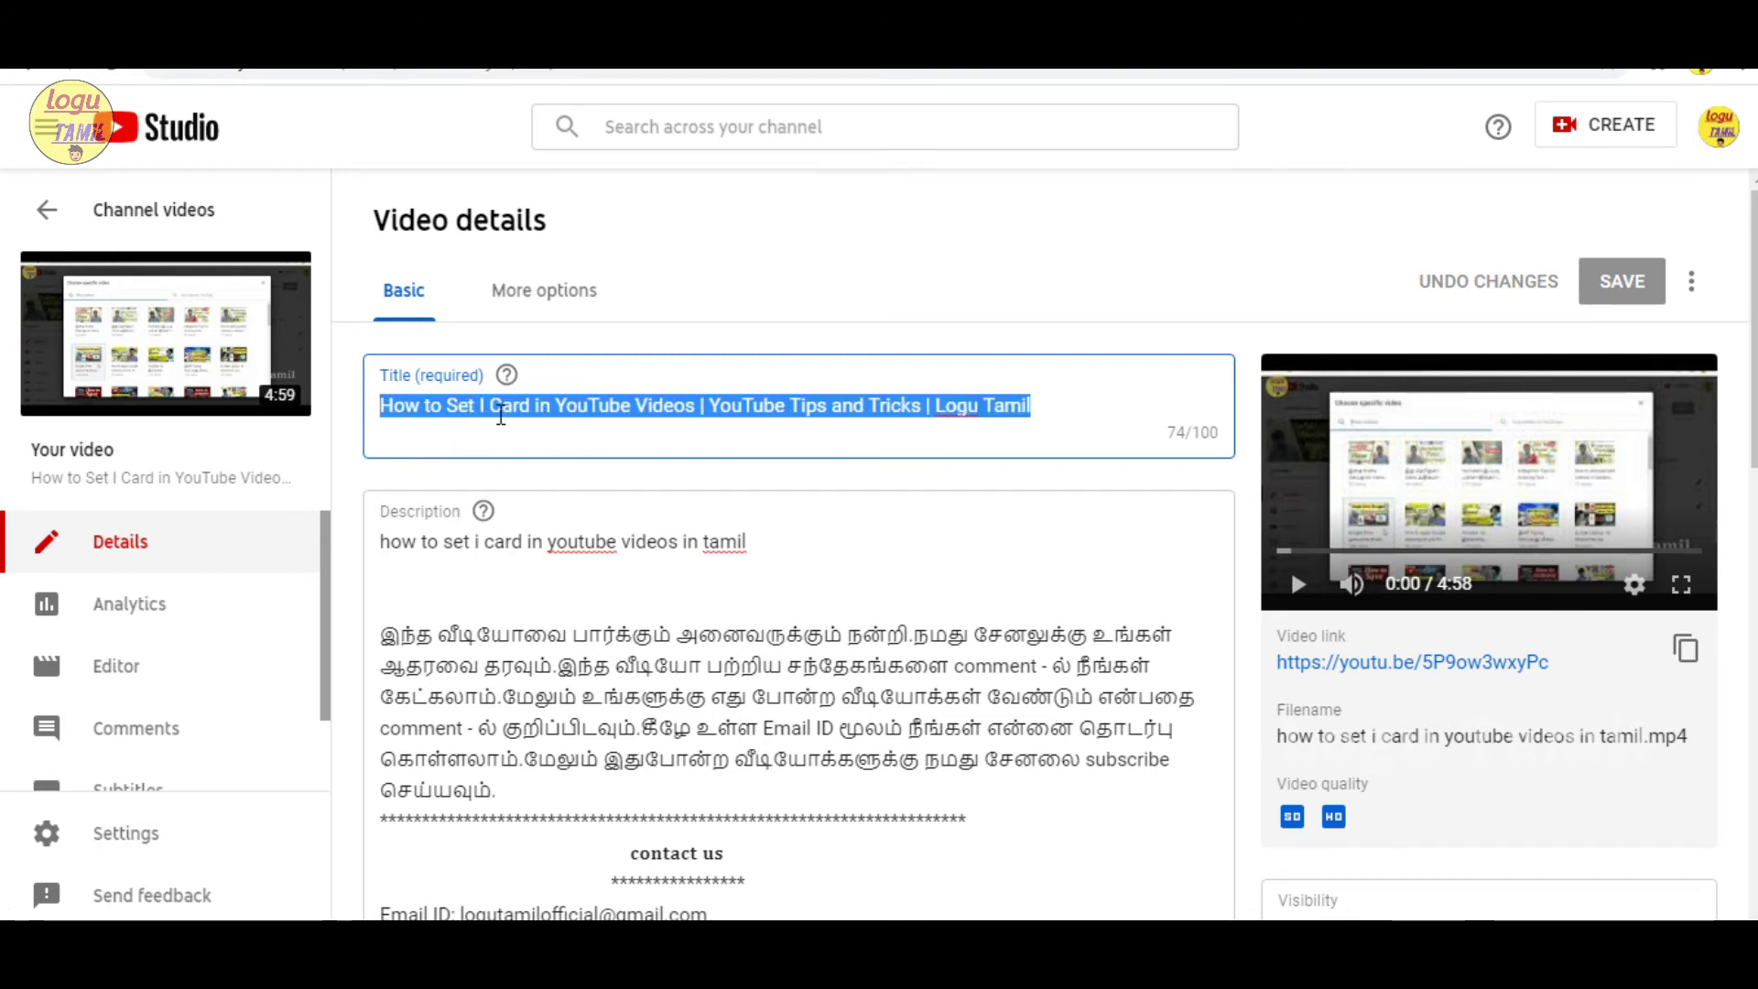
right_click(501, 413)
left_click(558, 465)
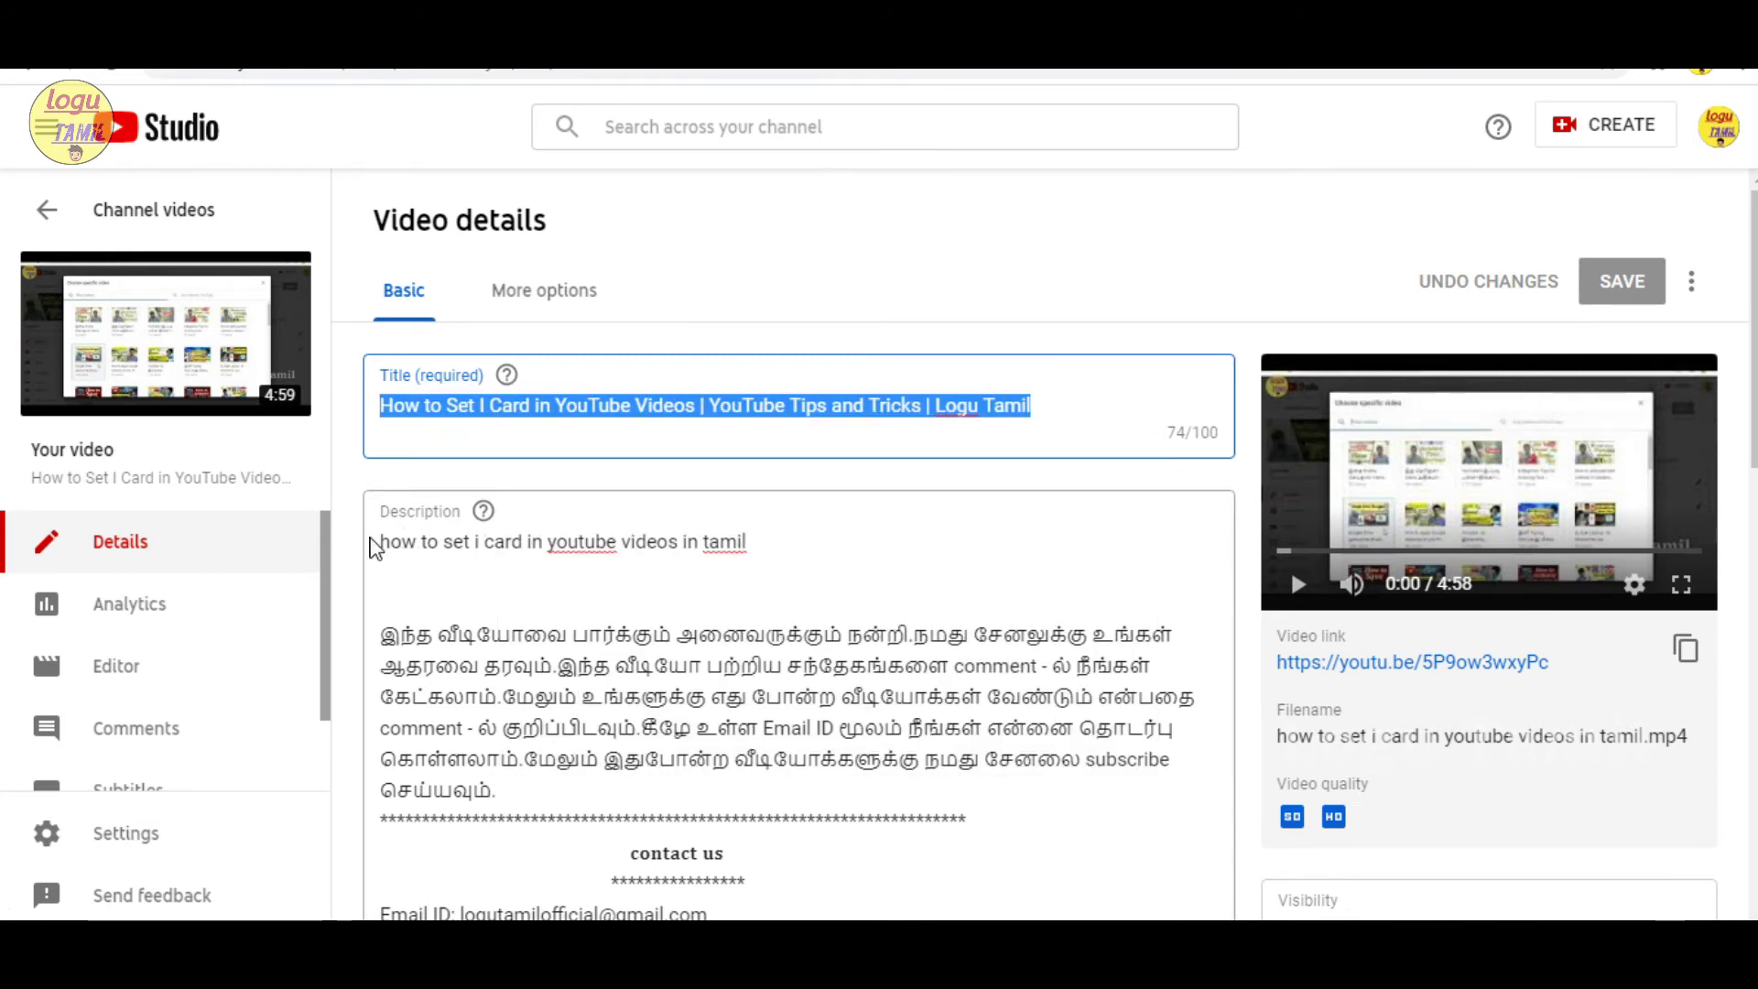
left_click_drag(392, 540, 747, 541)
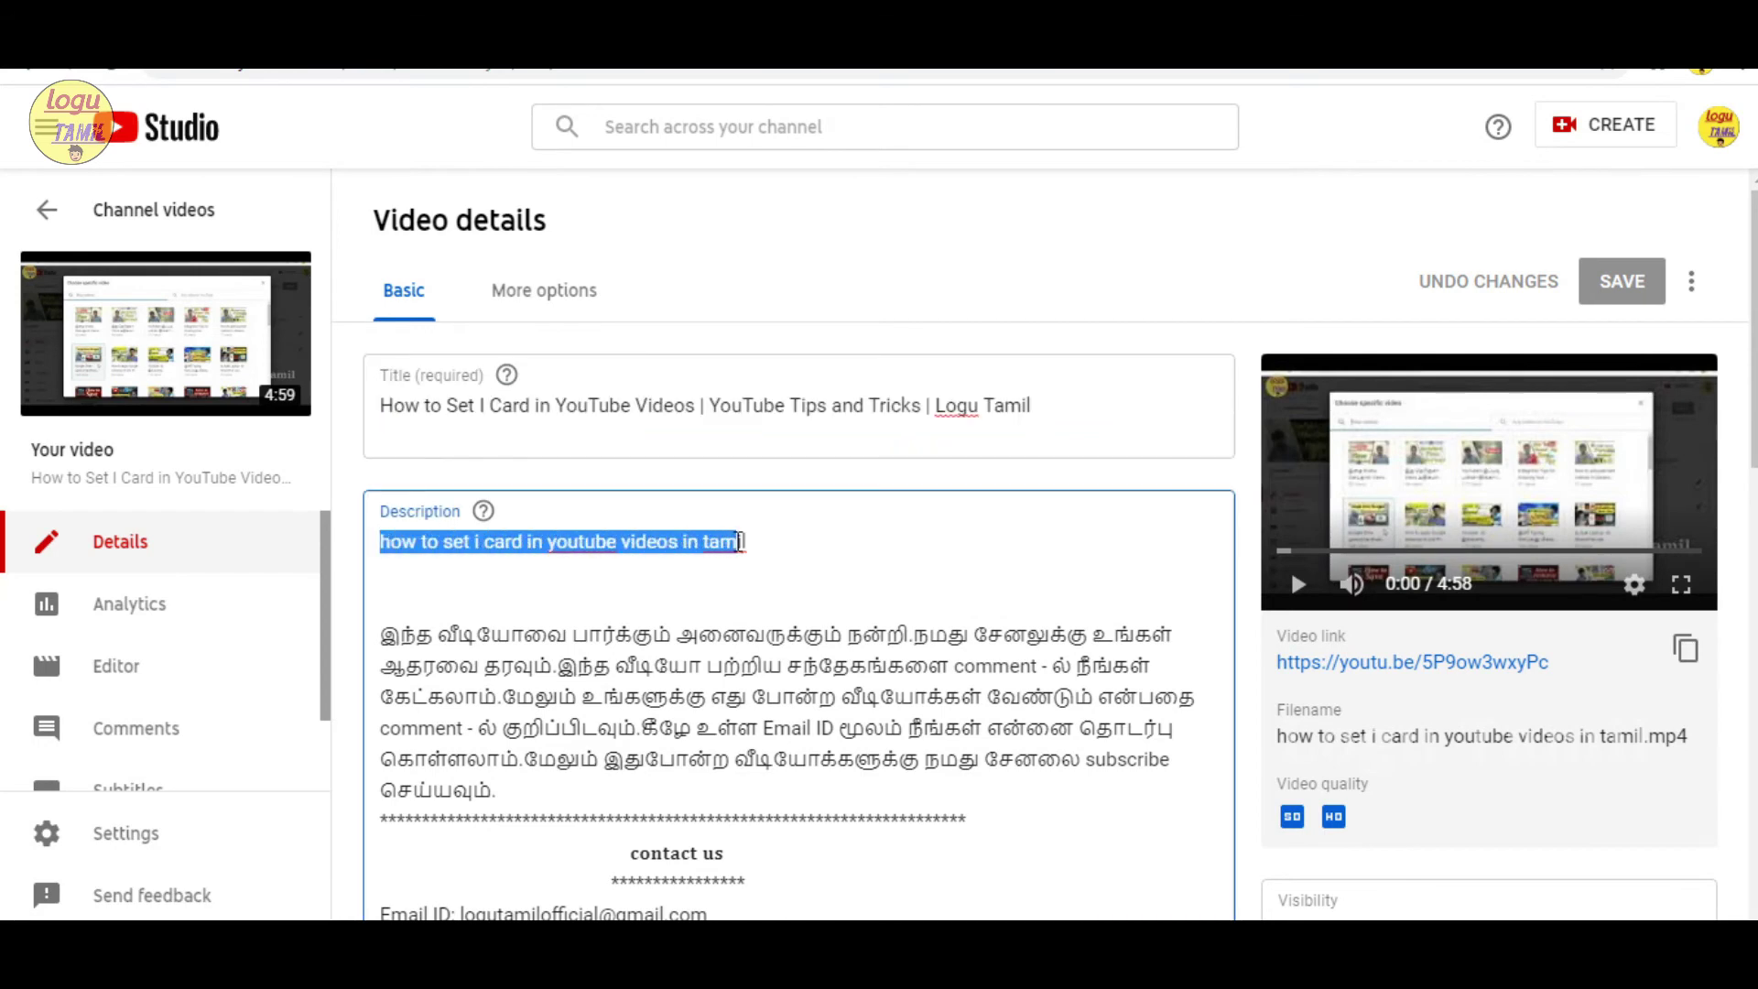
key("ctrl+v")
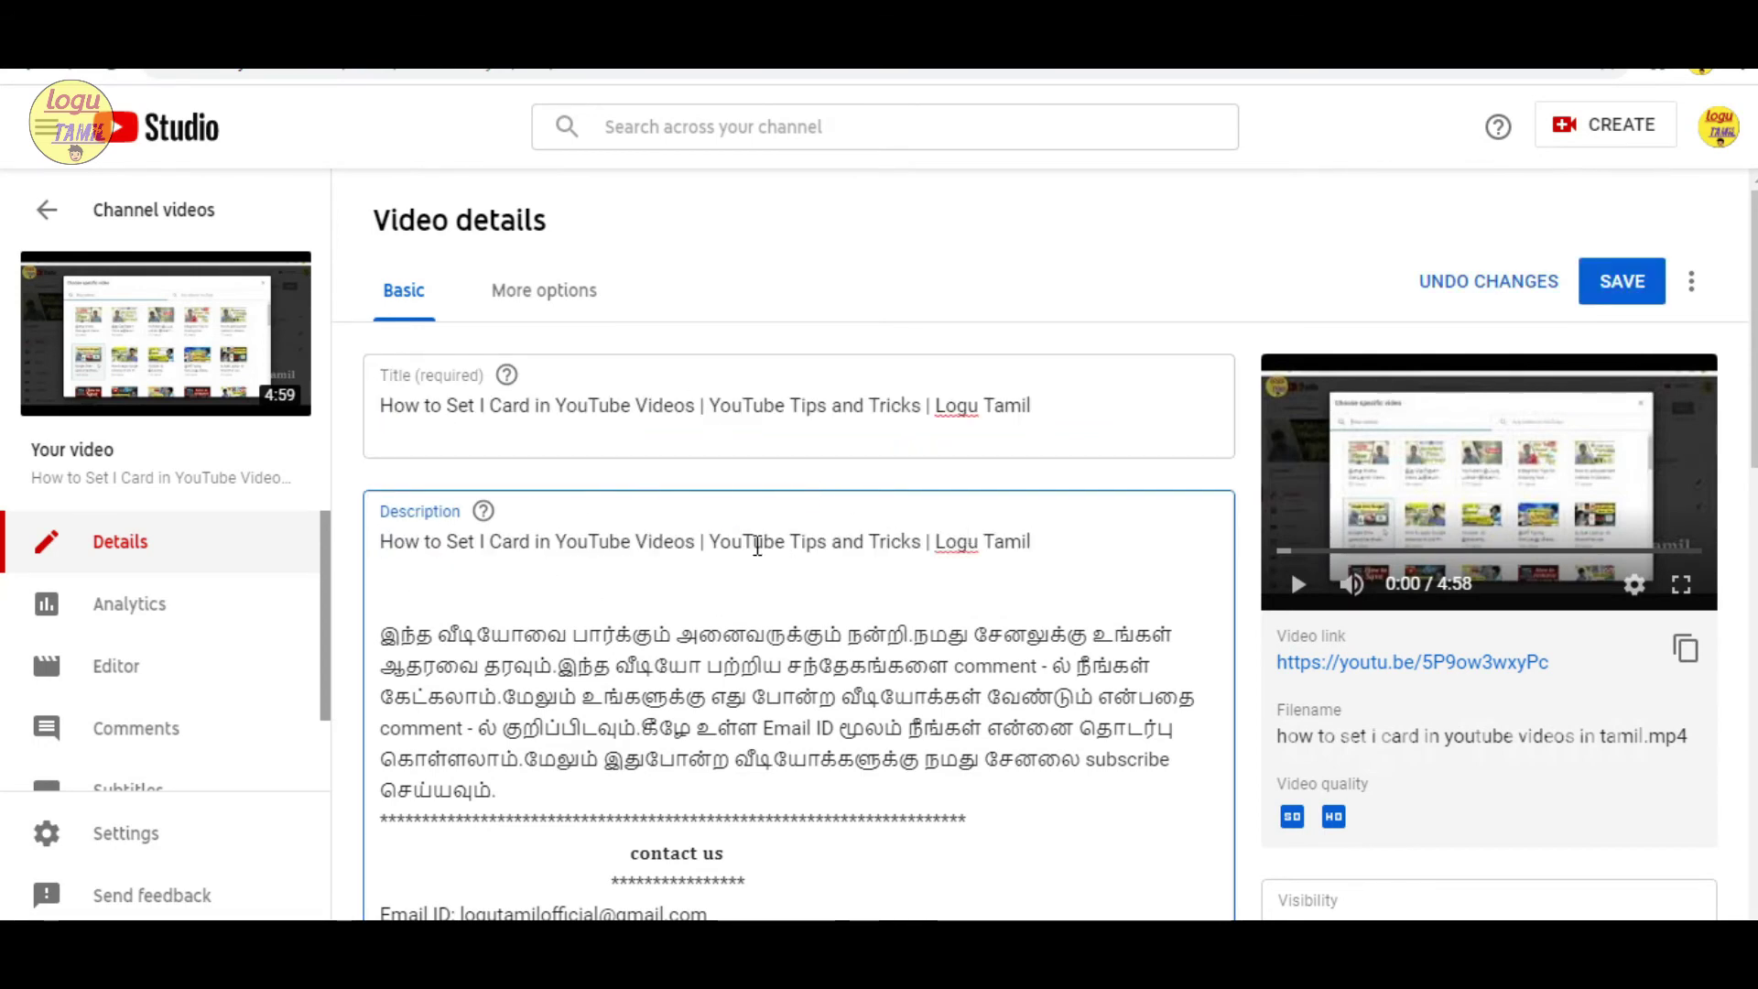
scroll(806, 549, "down", 4)
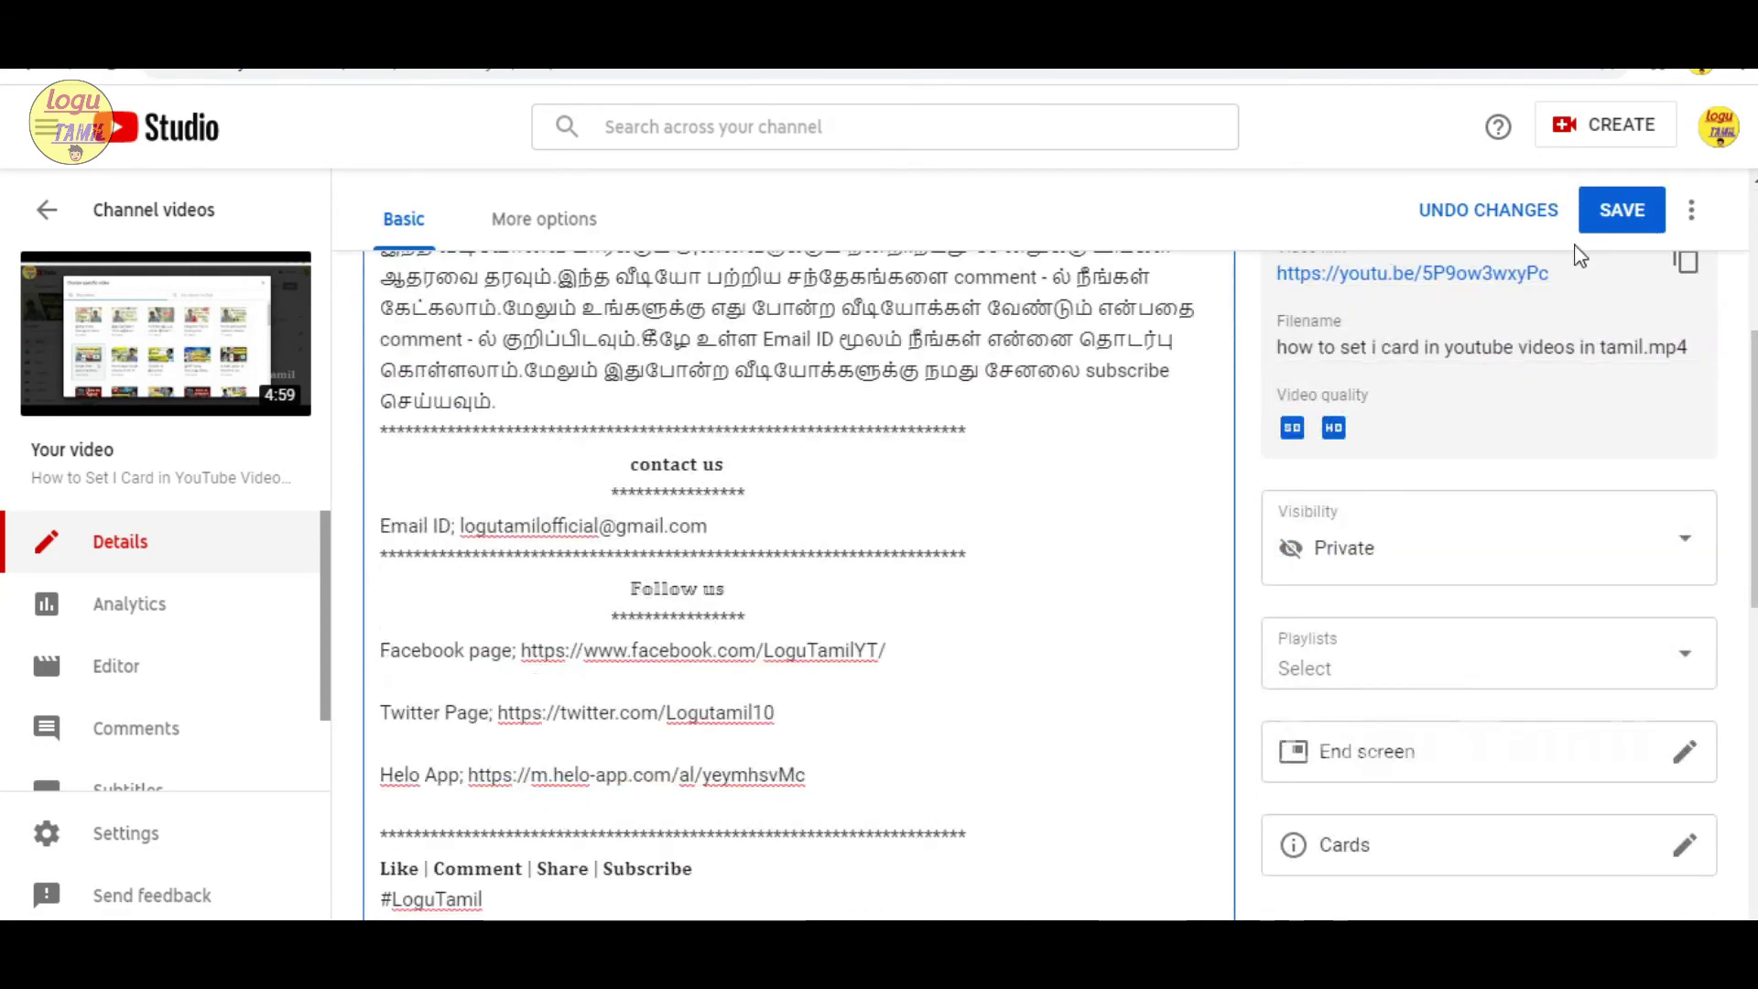
left_click(1623, 209)
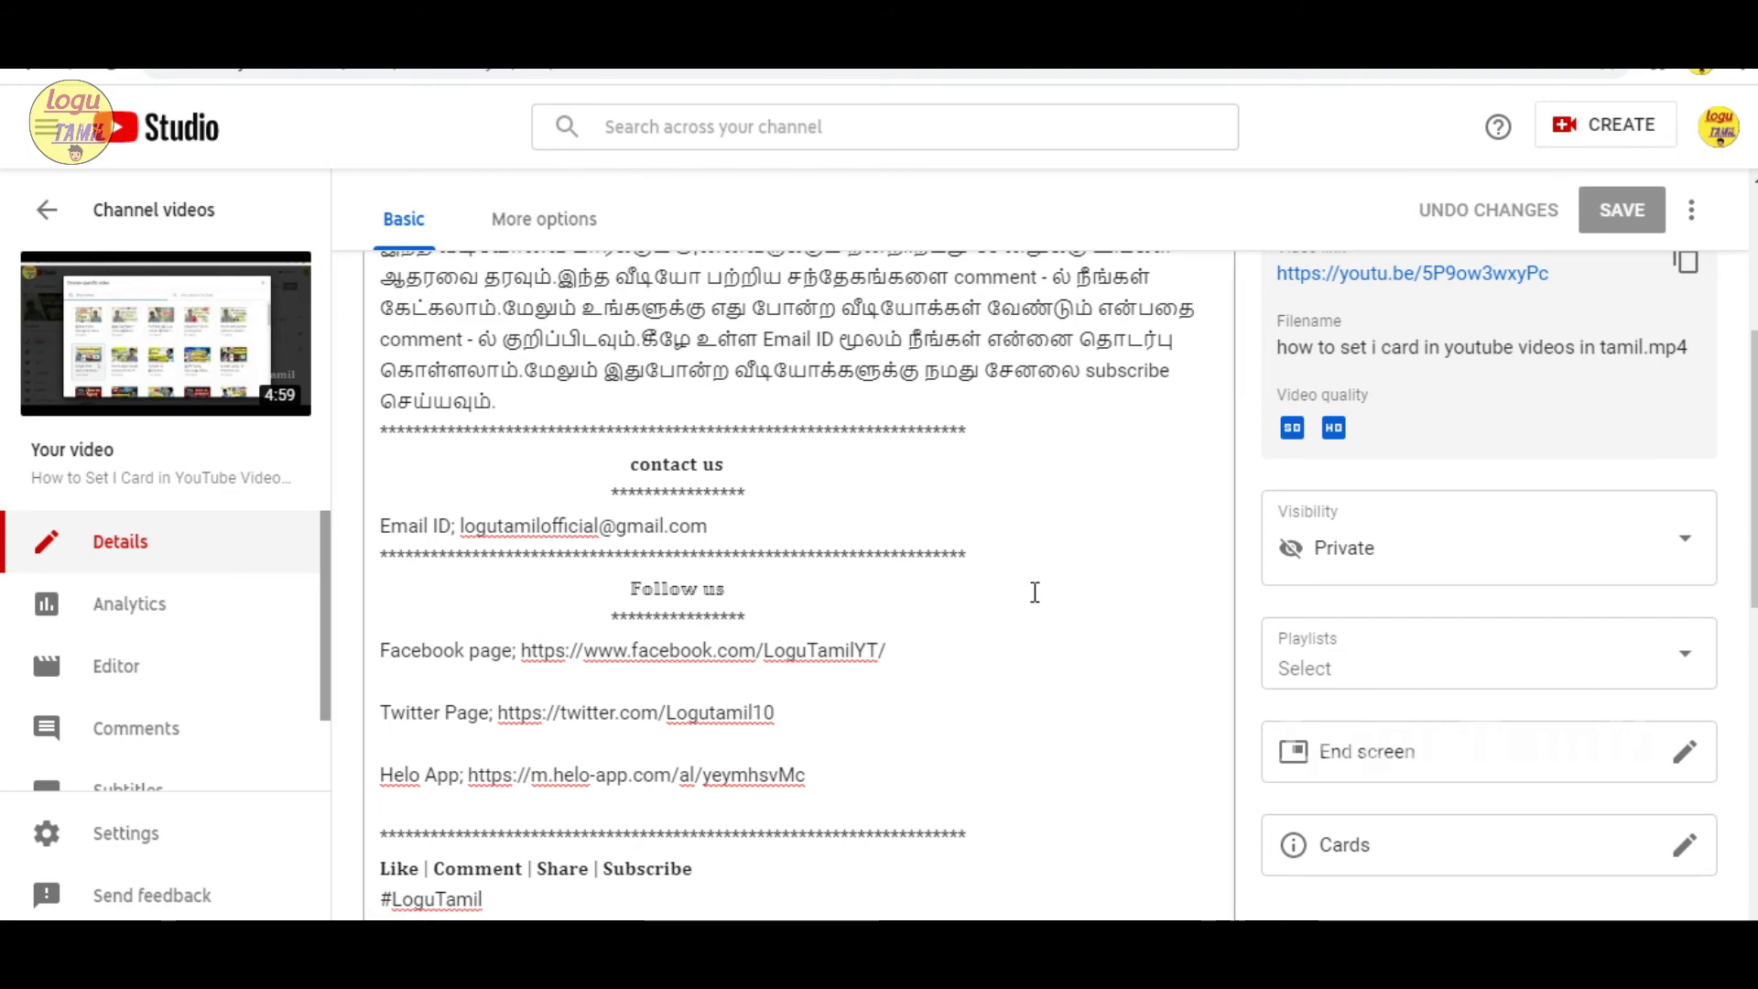
Step: Review the video's description, visibility, thumbnail, audience and tags on the Video details page
scroll(765, 565, "down", 5)
scroll(709, 528, "up", 4)
scroll(709, 528, "up", 3)
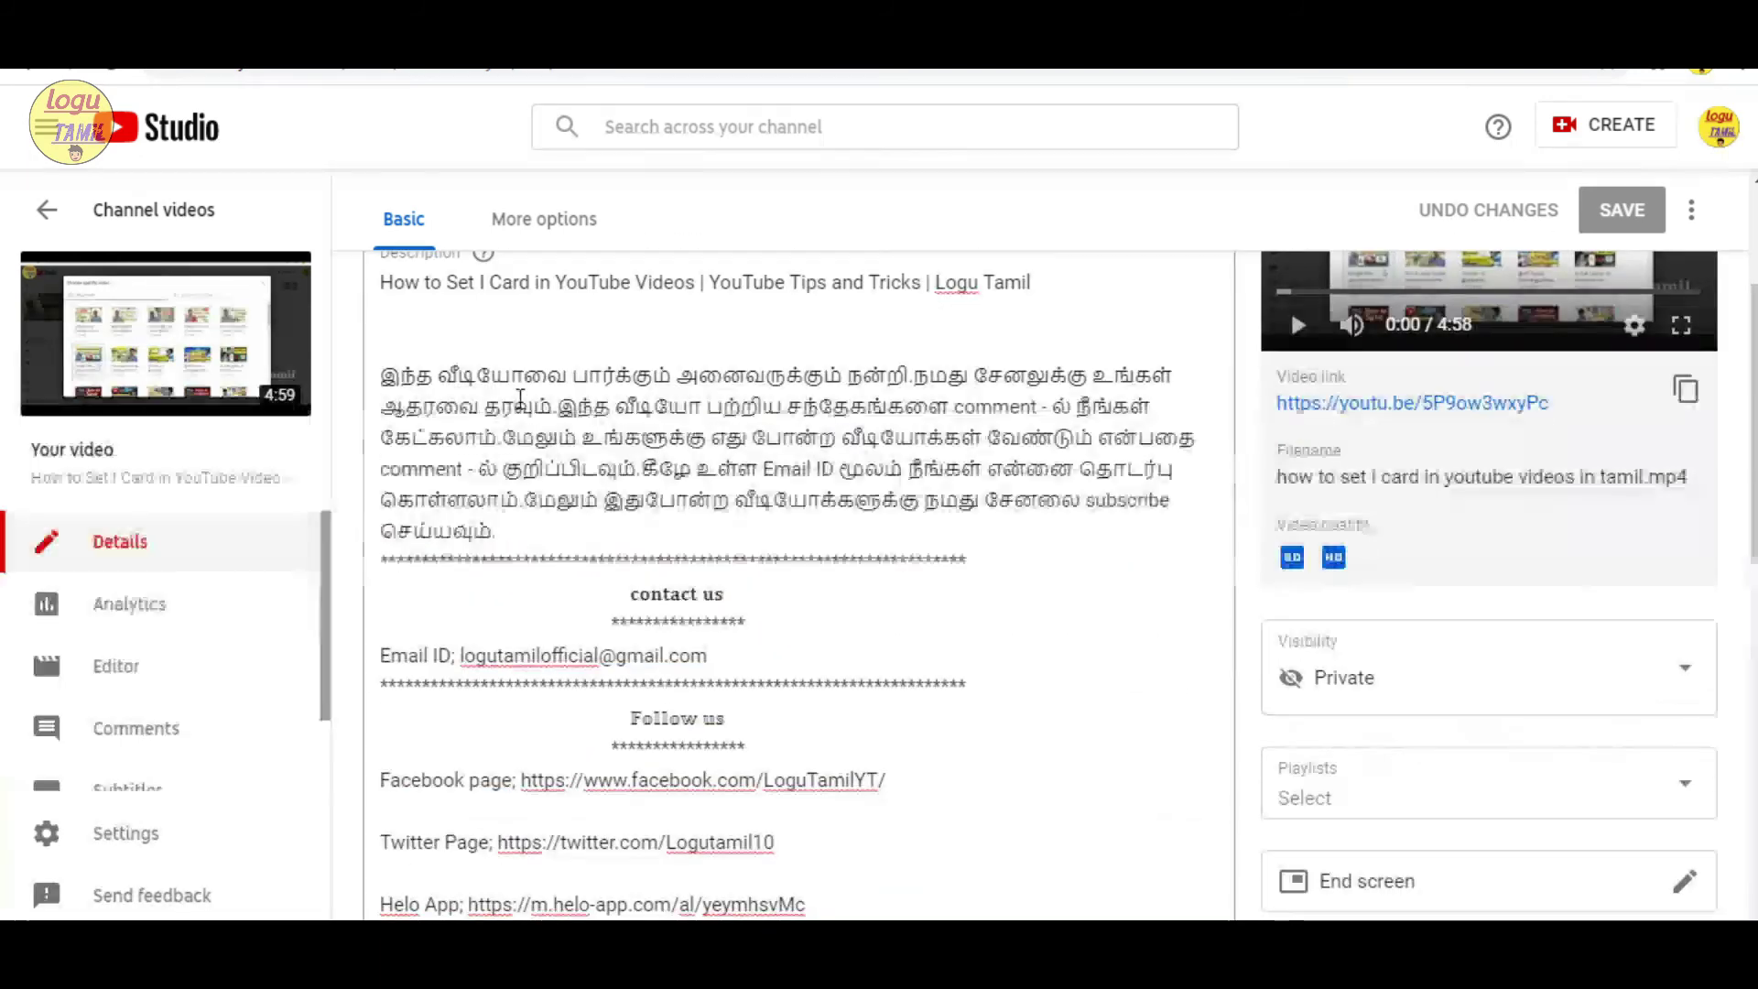
scroll(686, 616, "down", 3)
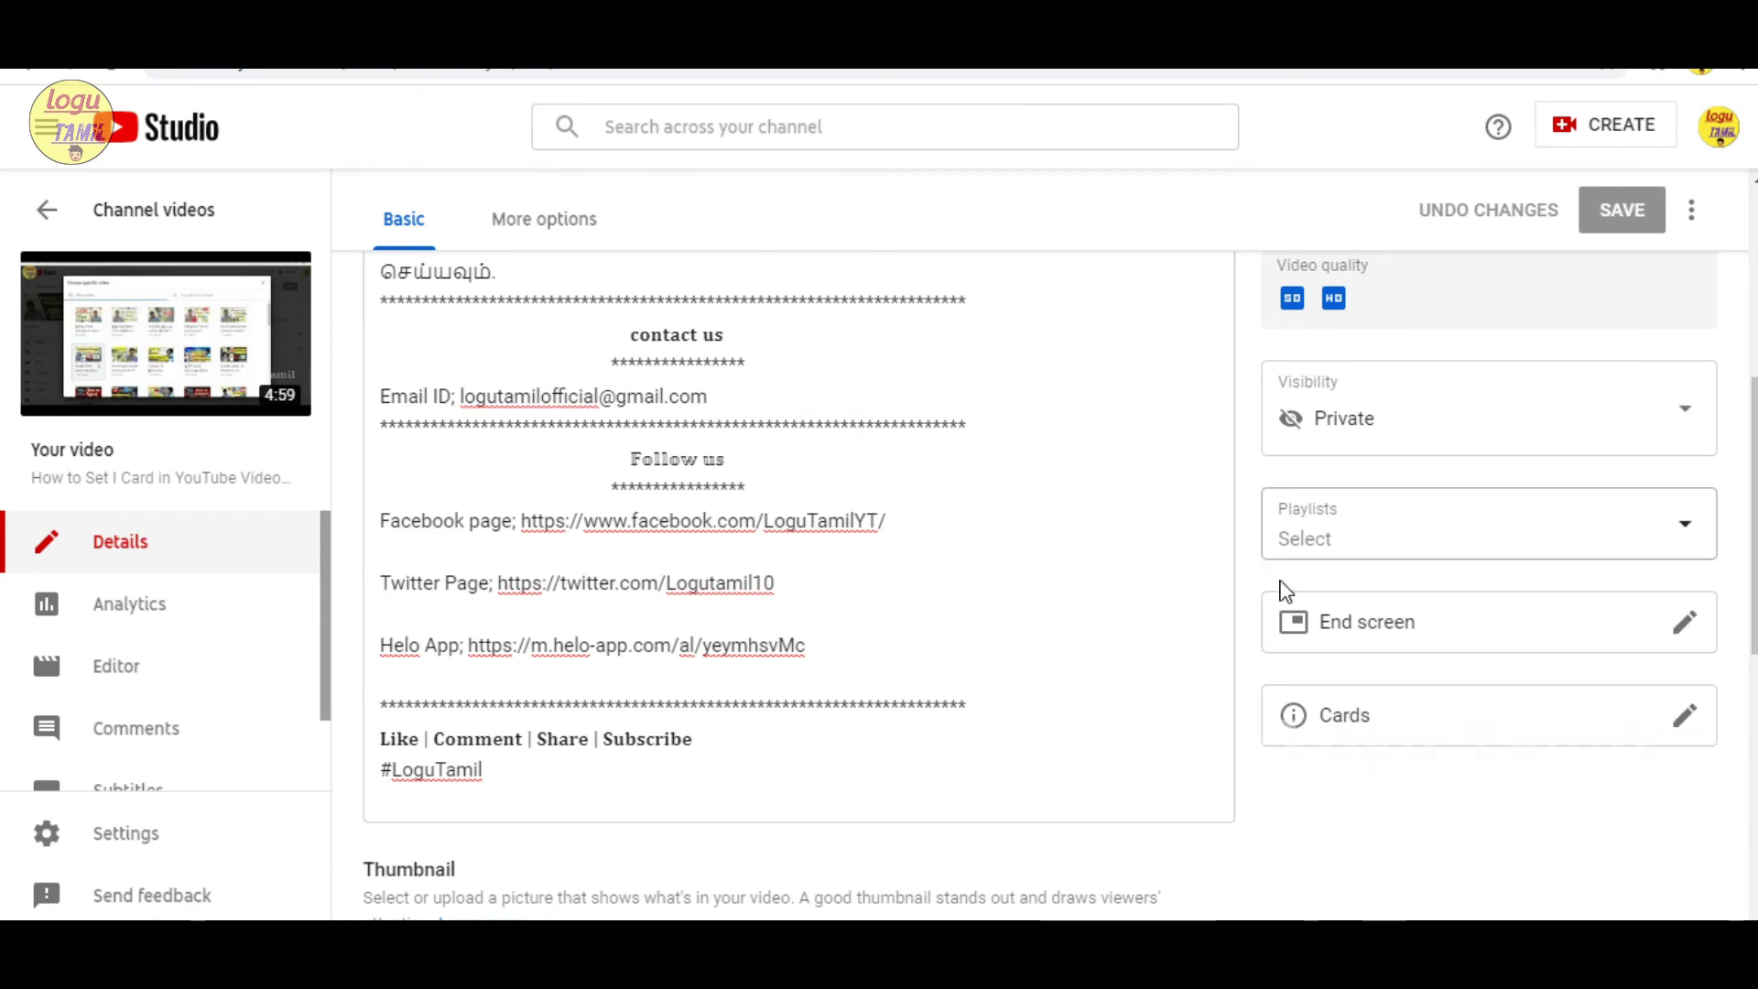
scroll(887, 585, "down", 7)
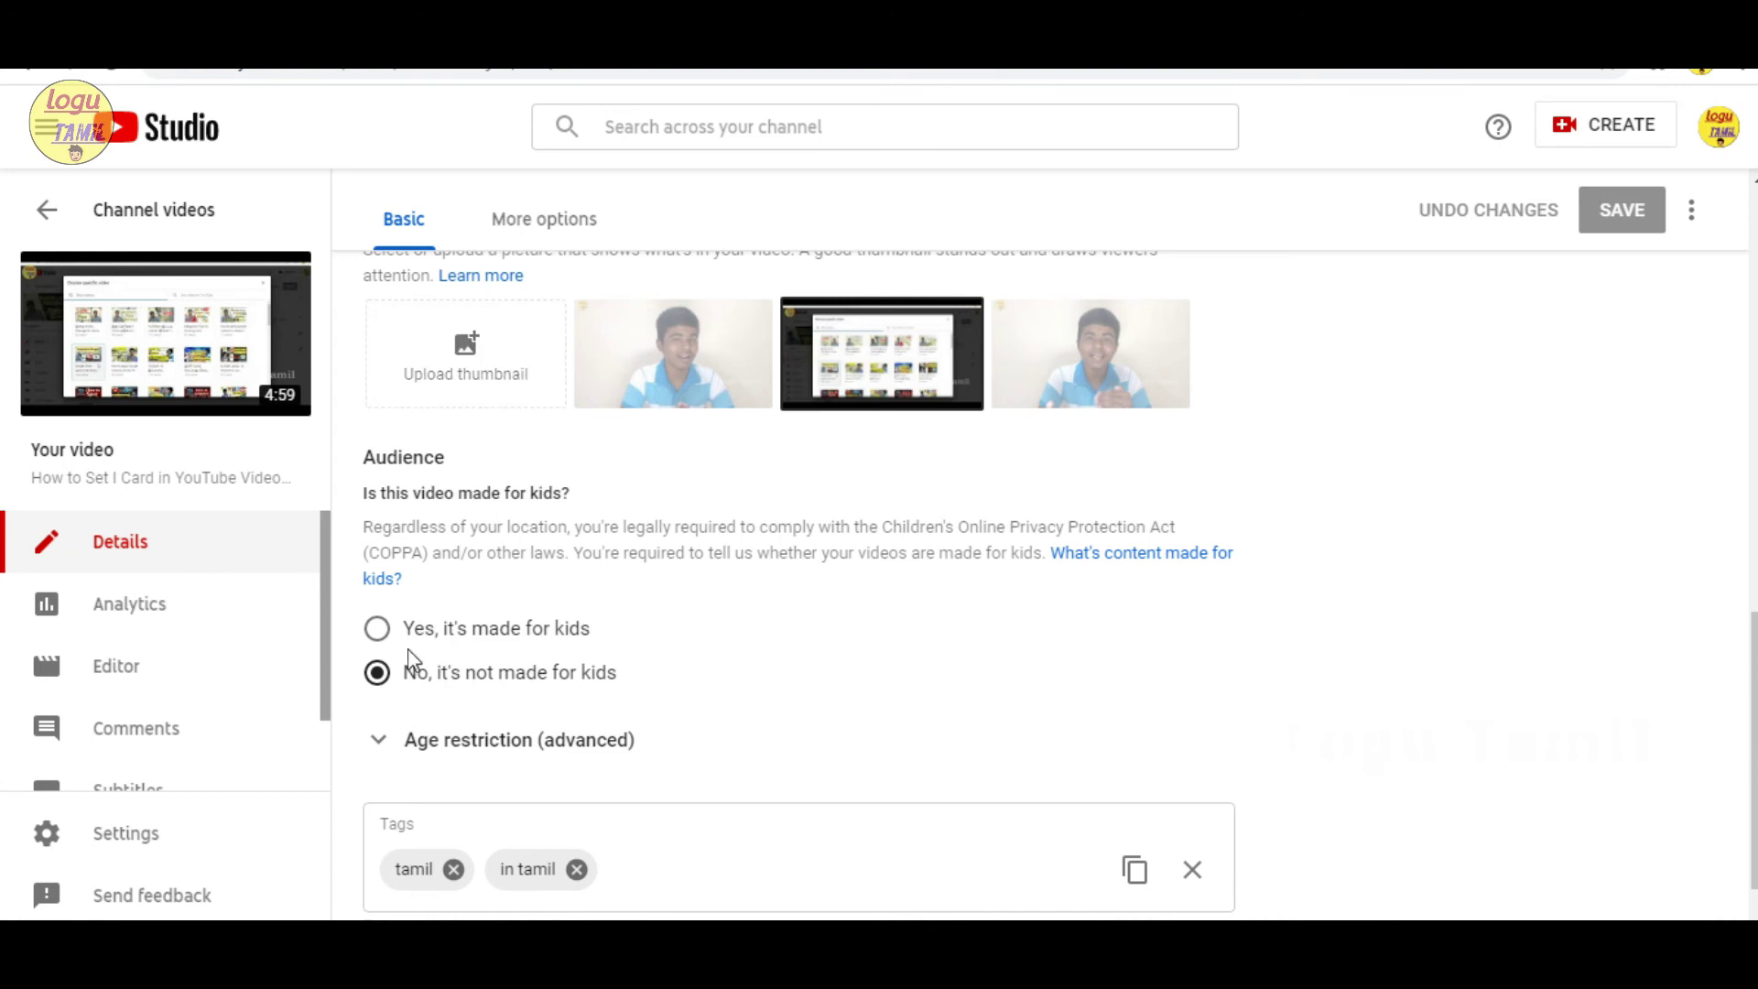
scroll(344, 677, "down", 1)
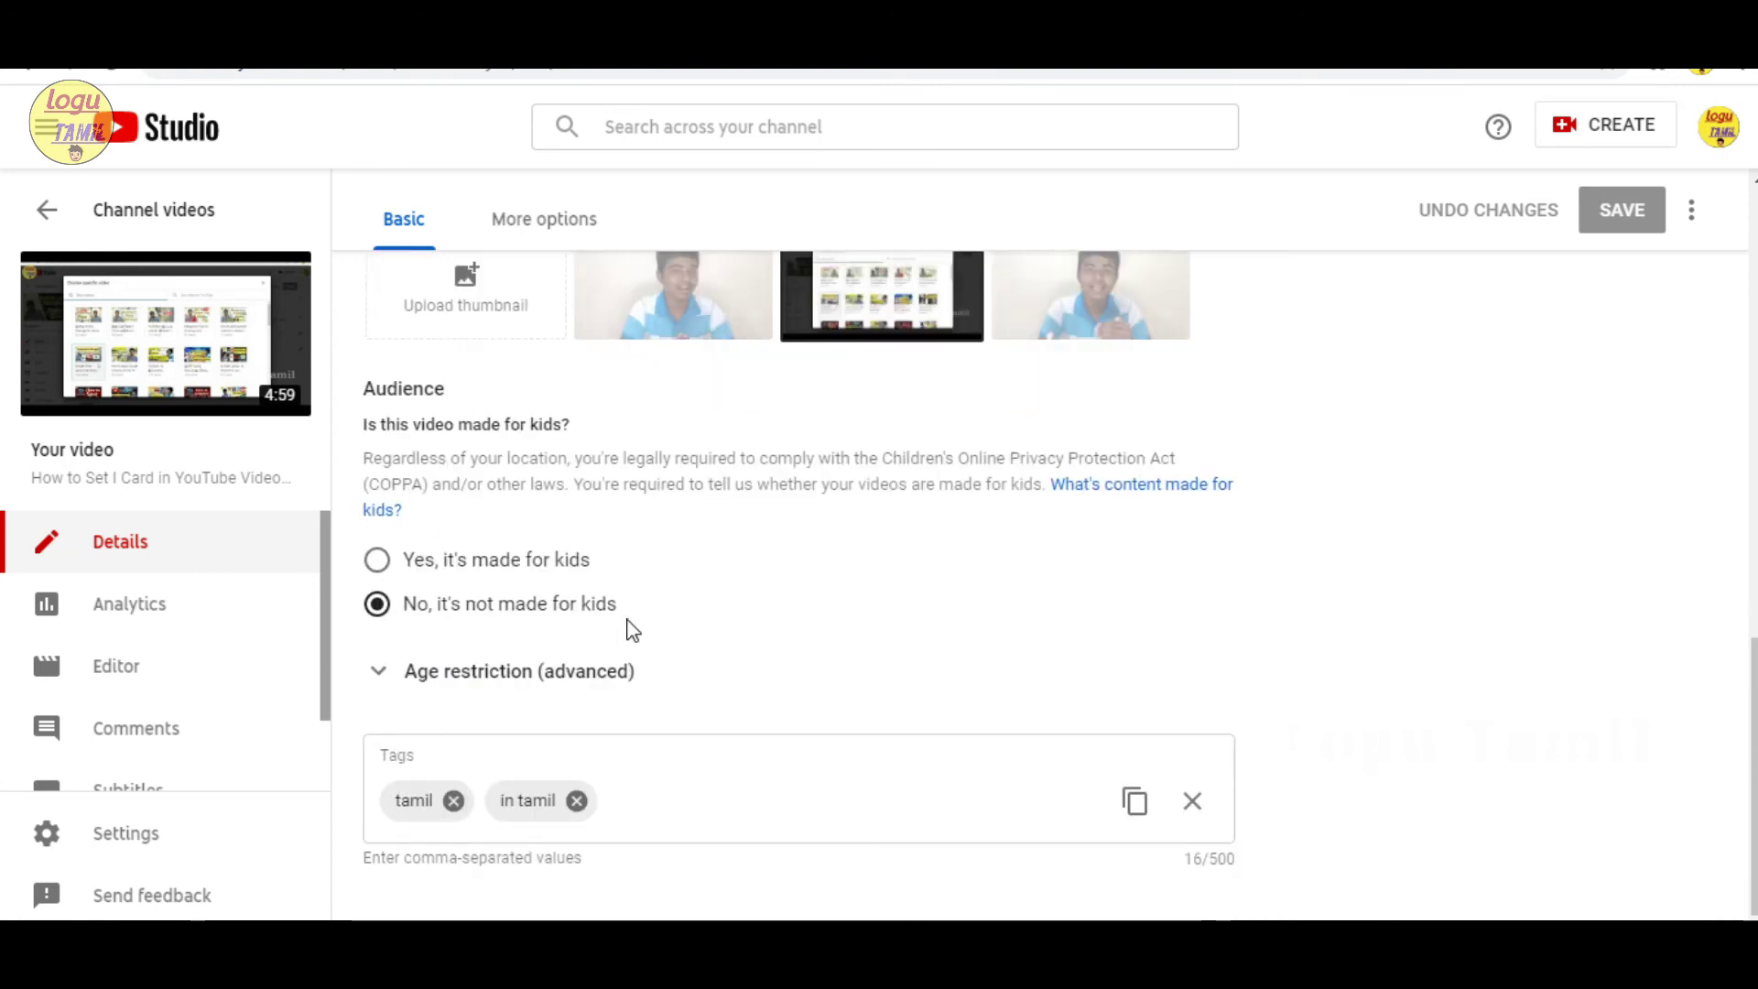